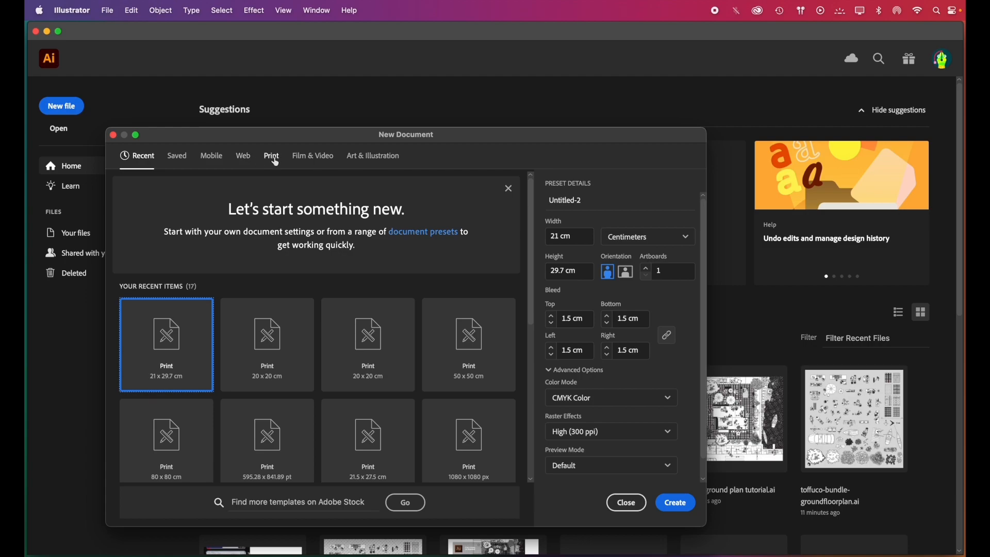
Choose the A4 print preset for the new document and set its units to centimeters
{"action": "left_click", "coordinate": [276, 163]}
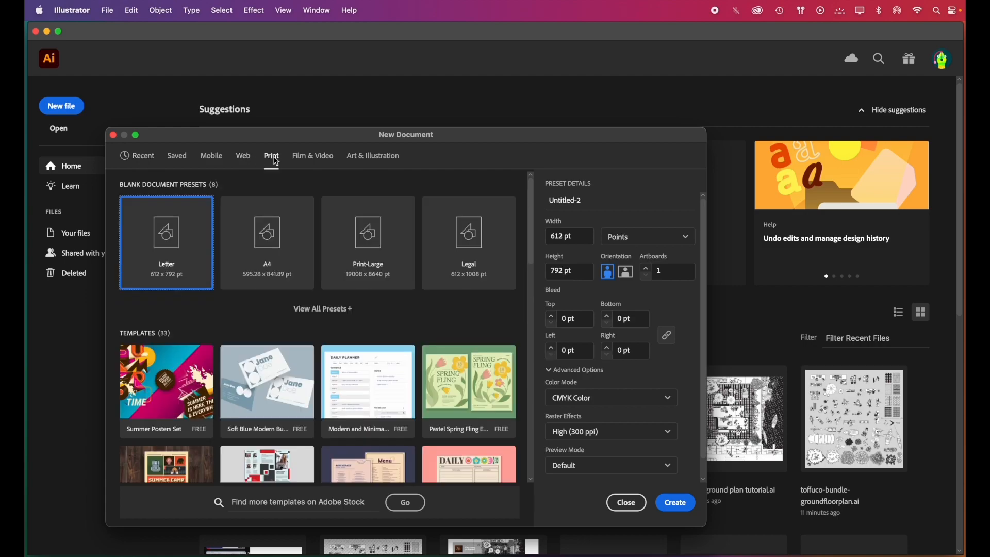
{"action": "left_click", "coordinate": [273, 246]}
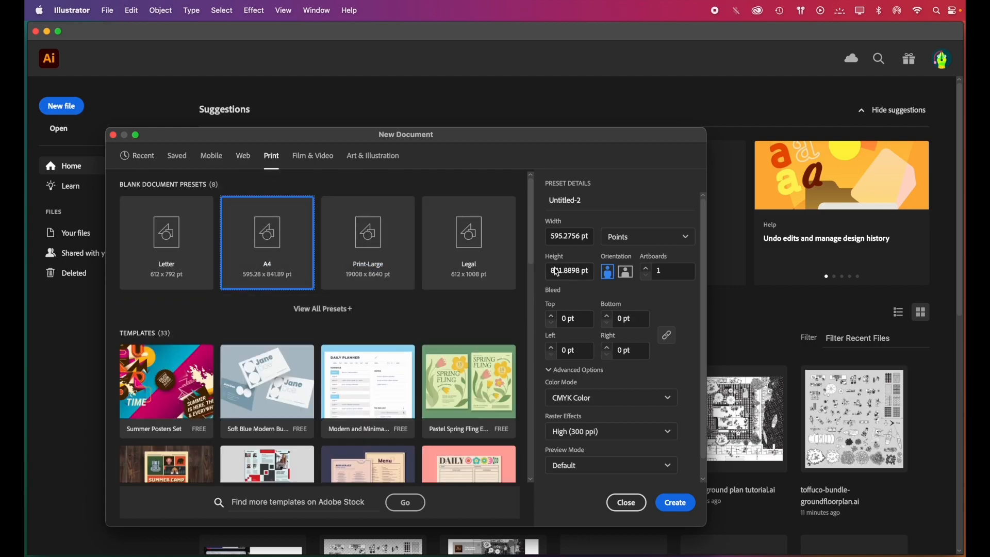
{"action": "left_click", "coordinate": [682, 237]}
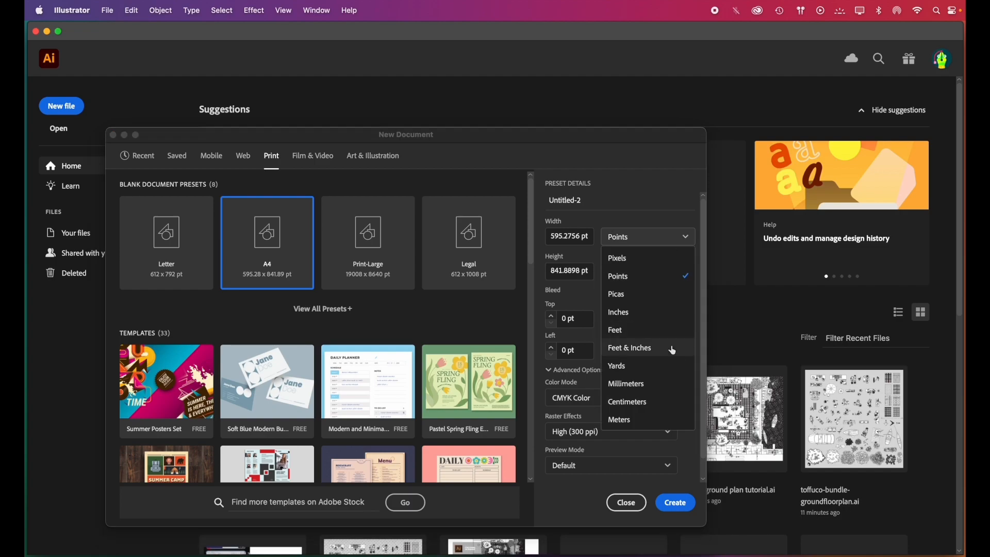
{"action": "left_click", "coordinate": [660, 405]}
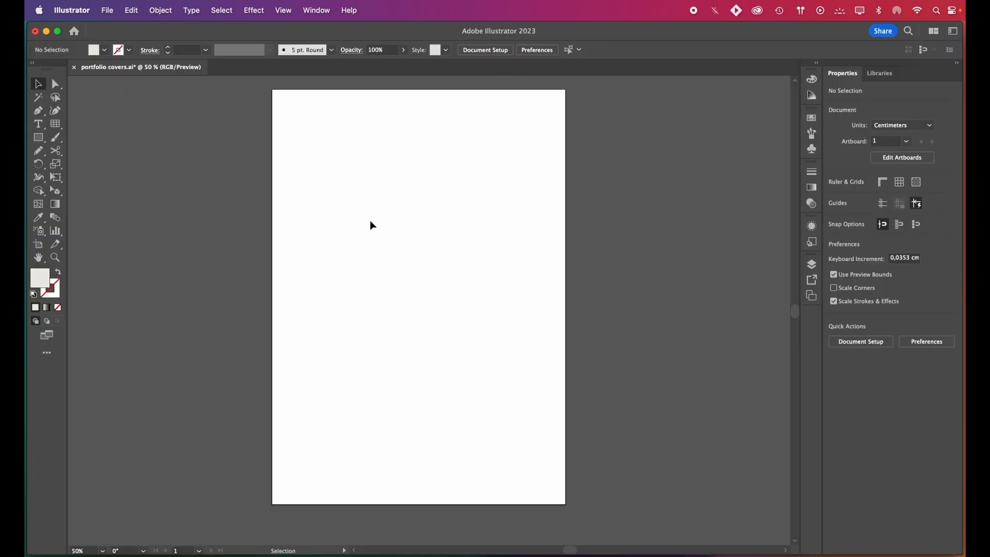
Show the rulers around the blank portfolio cover artboard
{"action": "left_click", "coordinate": [283, 15]}
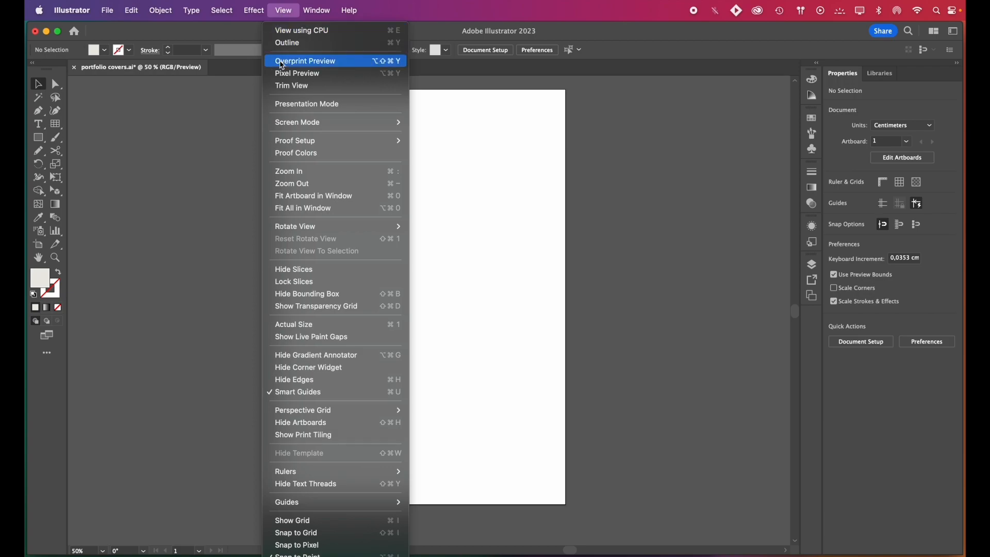
{"action": "mouse_move", "coordinate": [336, 470]}
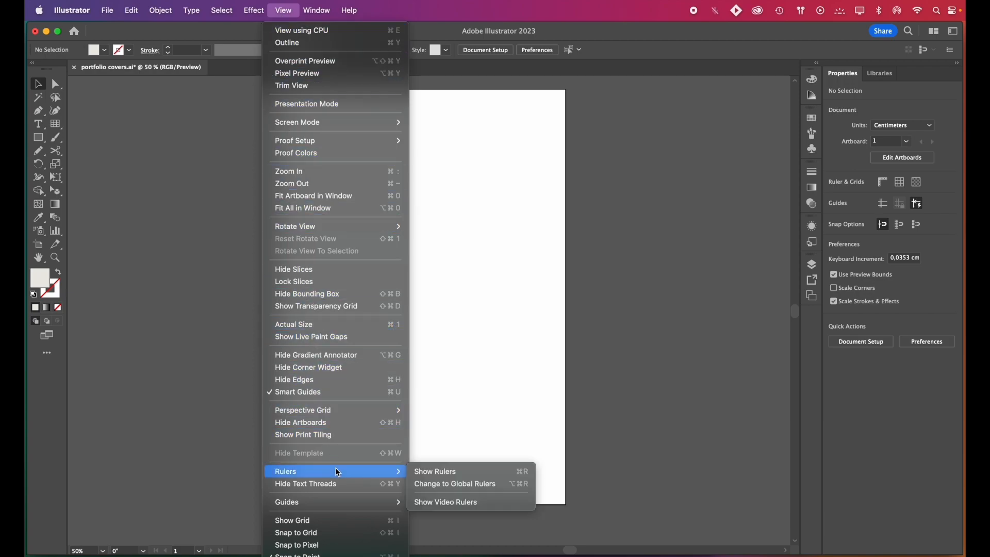
{"action": "left_click", "coordinate": [434, 472]}
{"action": "scroll", "coordinate": [436, 476], "scroll_direction": "up", "scroll_amount": 1}
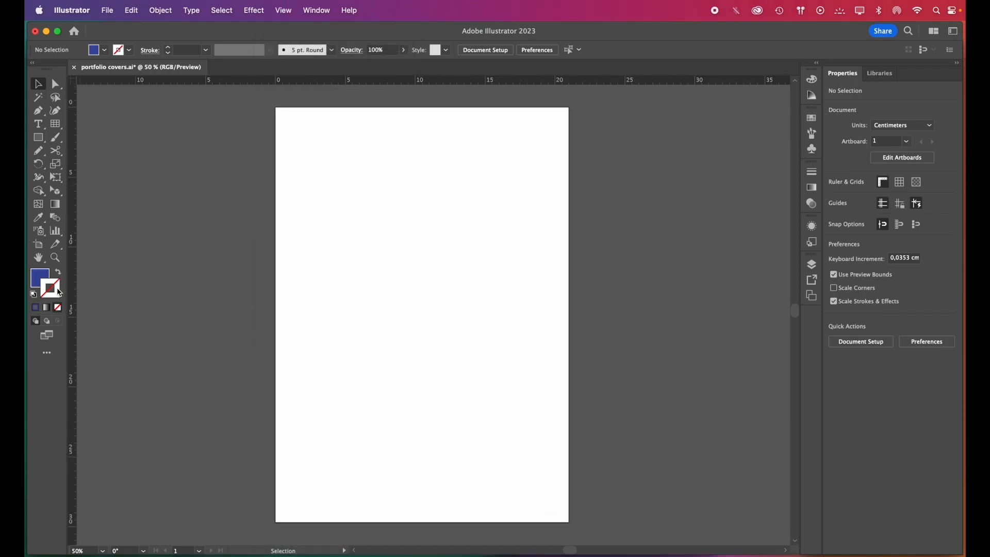
Draw a 21 × 29.7 cm rectangle covering the whole artboard and offset its path by -1 cm
{"action": "left_click", "coordinate": [38, 138]}
{"action": "left_click_drag", "start_coordinate": [276, 108], "coordinate": [571, 523]}
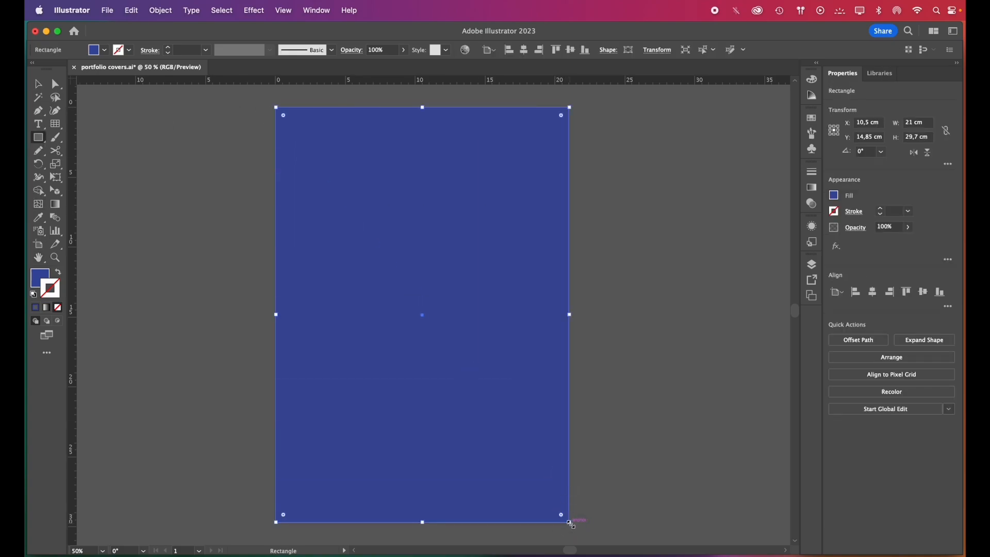
{"action": "left_click", "coordinate": [859, 341]}
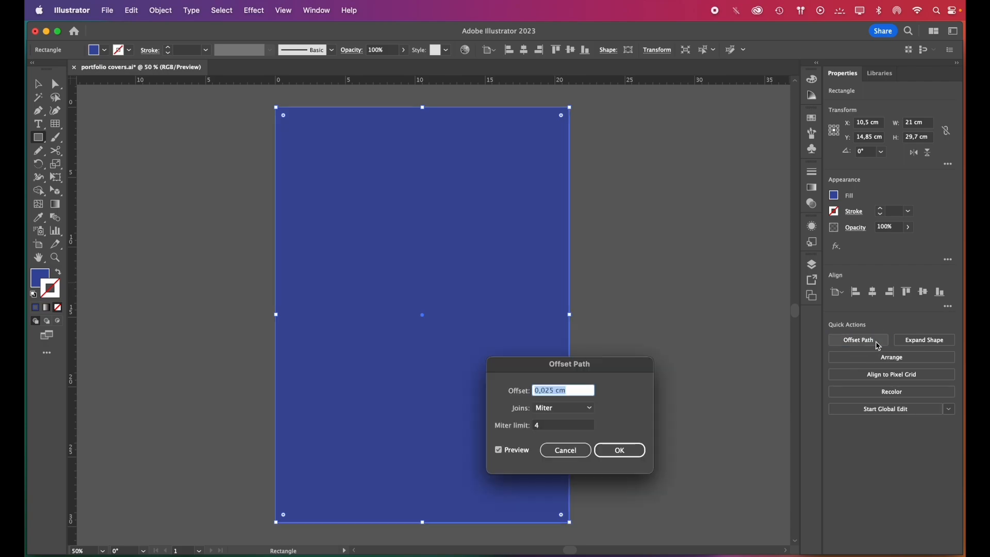
{"action": "left_click_drag", "start_coordinate": [555, 391], "coordinate": [533, 395]}
{"action": "key", "text": "BackSpace"}
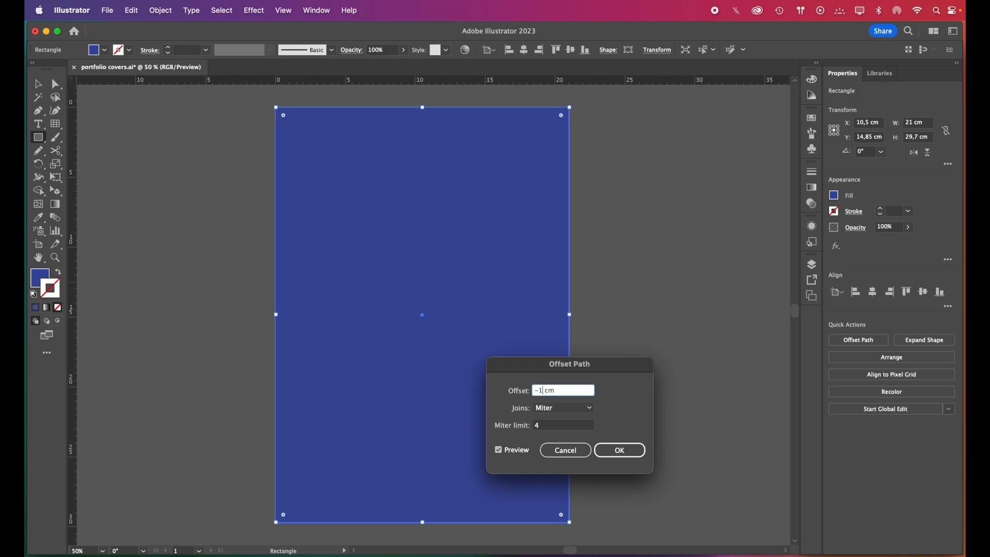
{"action": "left_click", "coordinate": [517, 455]}
{"action": "left_click", "coordinate": [508, 451]}
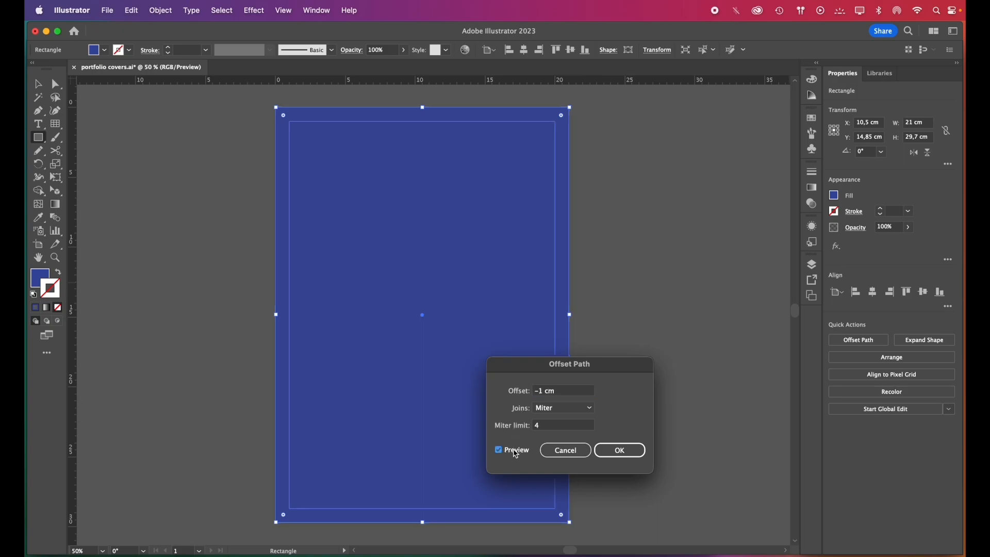
{"action": "left_click", "coordinate": [601, 450]}
Delete the outer, artboard-sized rectangle and keep only the inset one
{"action": "key", "text": "a"}
{"action": "left_click", "coordinate": [283, 183]}
{"action": "key", "text": "Delete"}
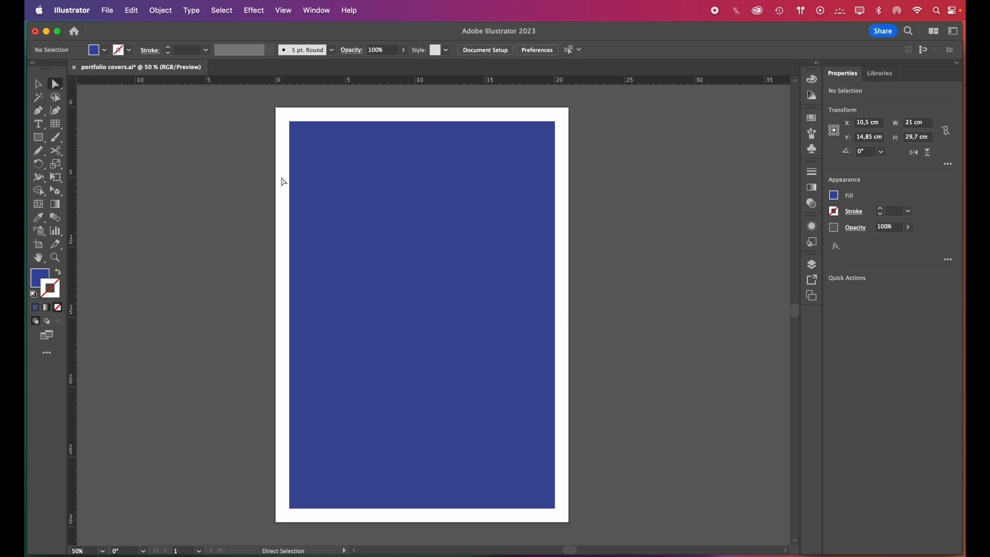
Swap the inset rectangle's fill and stroke and set the stroke weight to 0.5 pt
{"action": "left_click", "coordinate": [395, 205]}
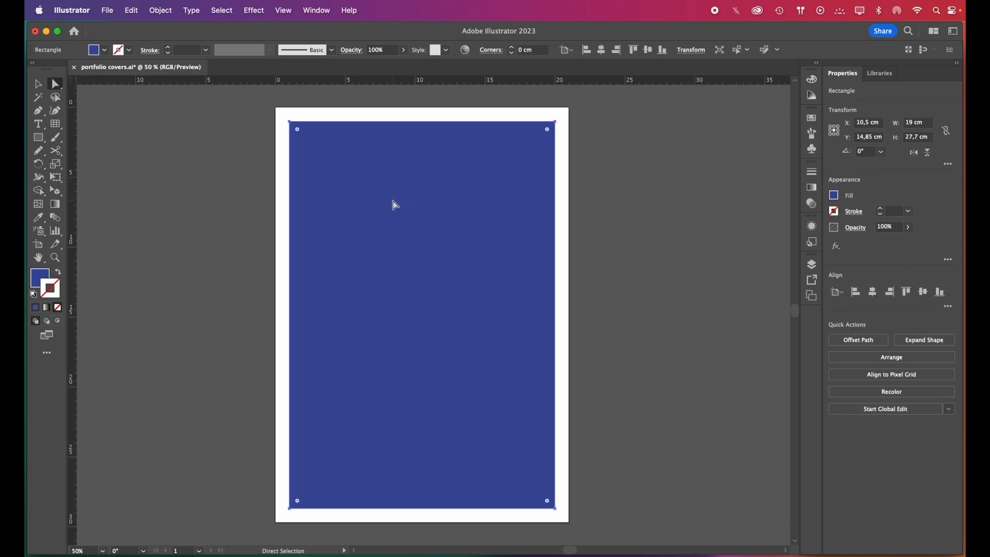
{"action": "left_click", "coordinate": [58, 274]}
{"action": "left_click", "coordinate": [909, 211]}
{"action": "left_click", "coordinate": [923, 238]}
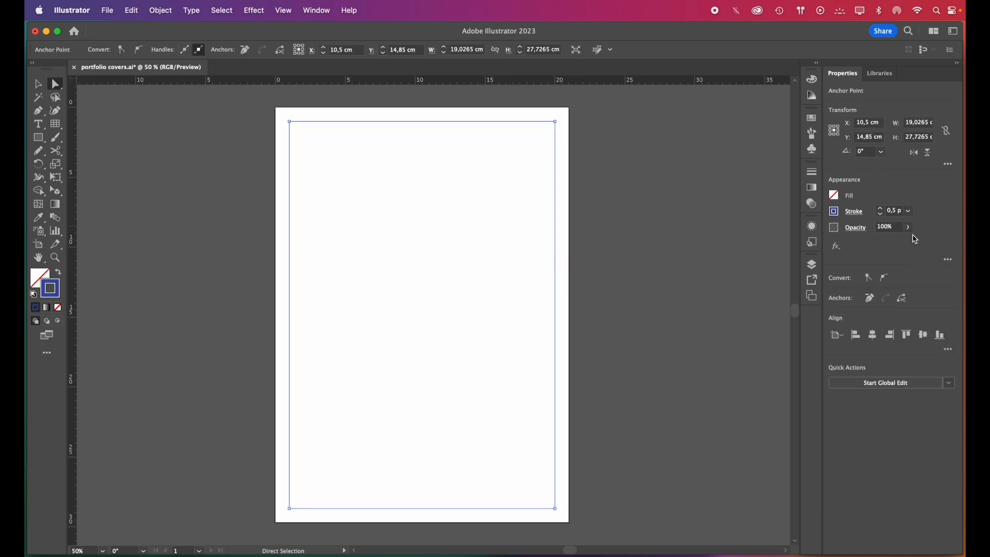
Convert the inset rectangle into a margin guide and lock the guides
{"action": "key", "text": "v"}
{"action": "left_click", "coordinate": [282, 16]}
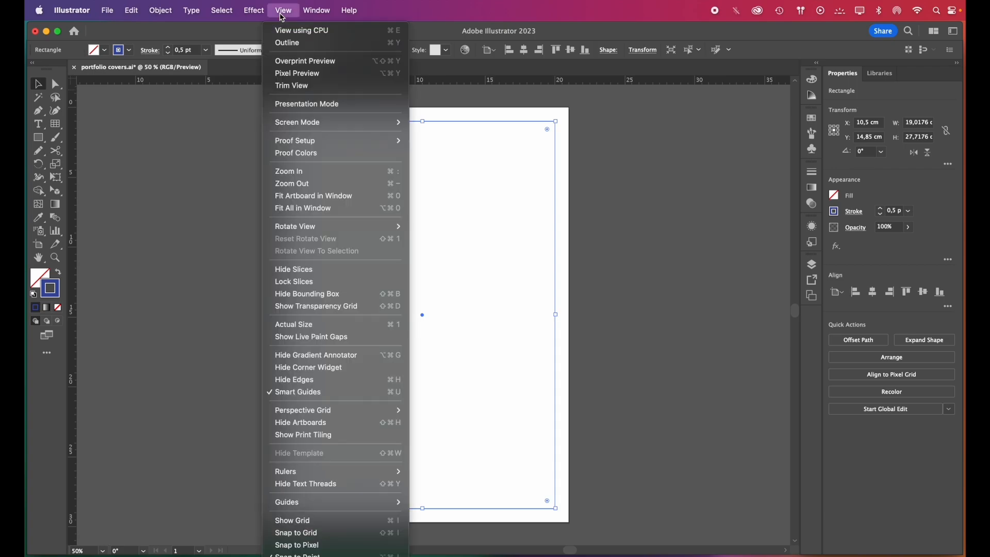
{"action": "mouse_move", "coordinate": [356, 504]}
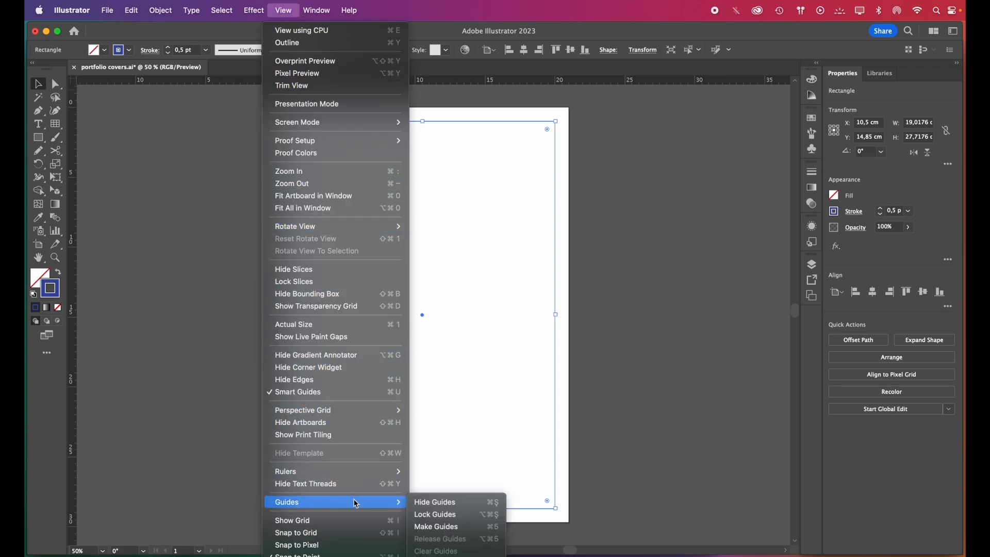
{"action": "left_click", "coordinate": [454, 527]}
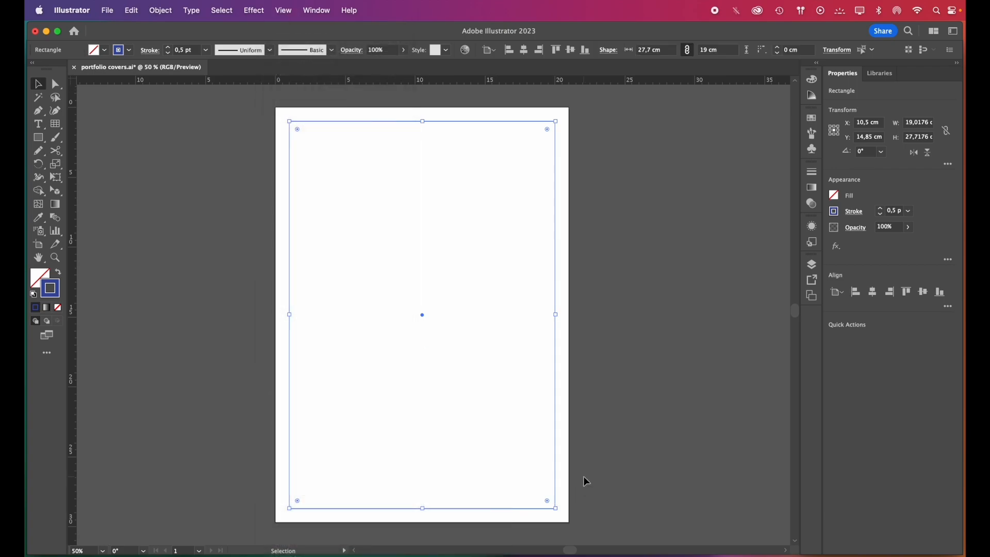
{"action": "left_click", "coordinate": [283, 11]}
{"action": "mouse_move", "coordinate": [399, 501]}
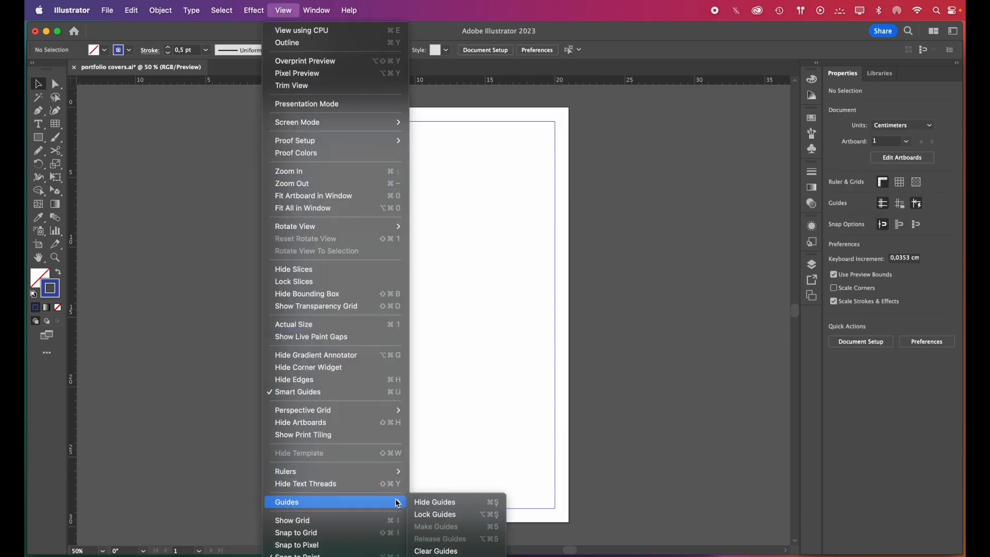
{"action": "left_click", "coordinate": [446, 515]}
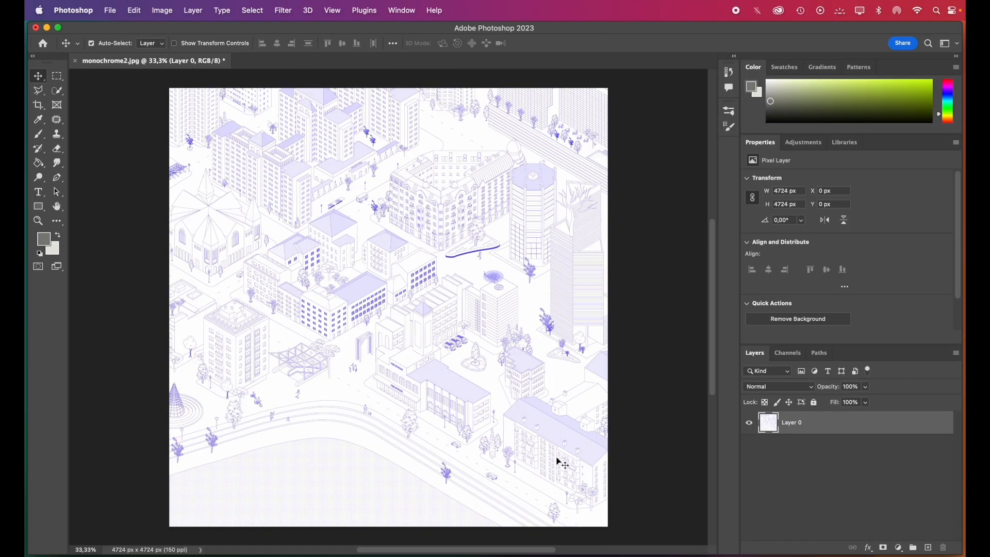
In Photoshop, apply a Color Halftone filter to the city illustration with a maximum radius of 8 pixels and check the dots up close
{"action": "left_click", "coordinate": [285, 11]}
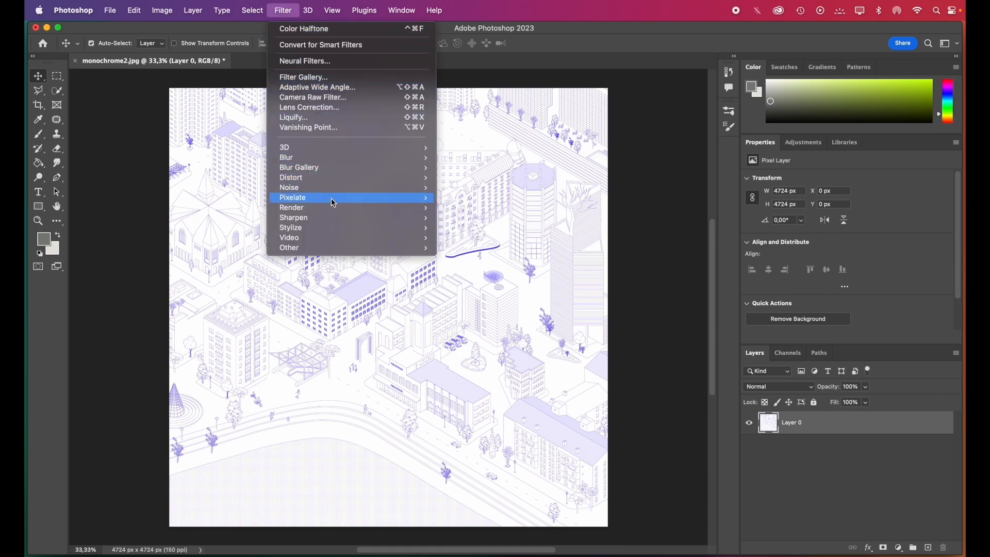
{"action": "mouse_move", "coordinate": [334, 202]}
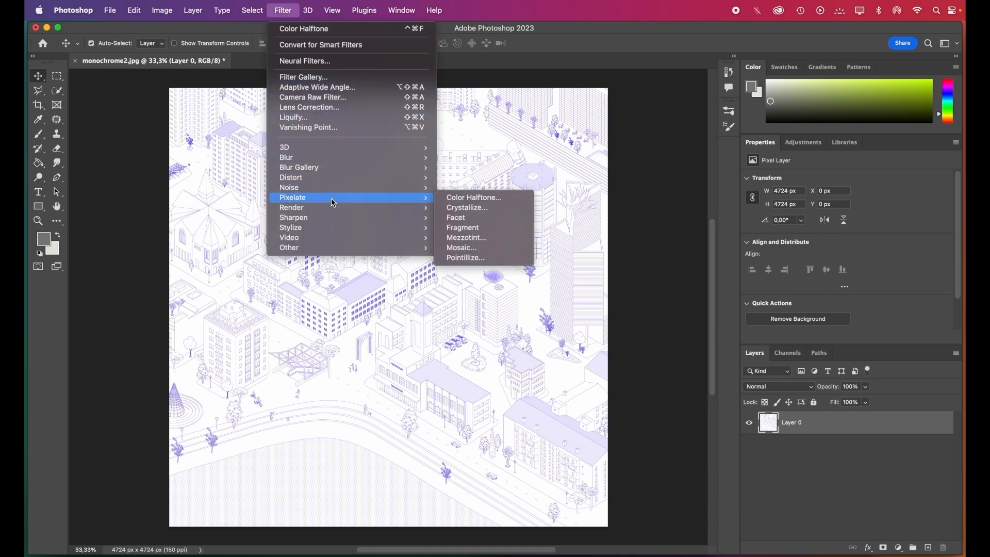
{"action": "left_click", "coordinate": [471, 204]}
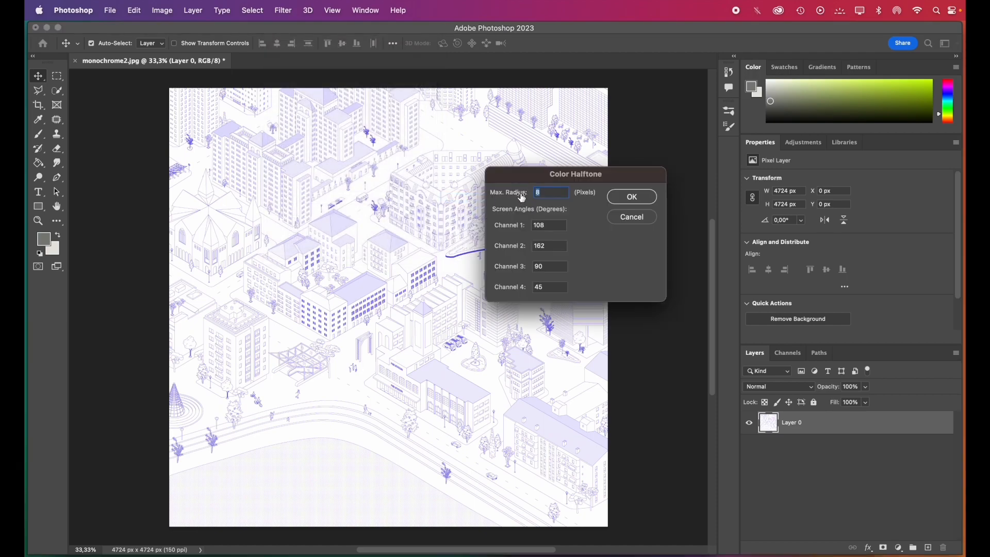
{"action": "left_click", "coordinate": [642, 206]}
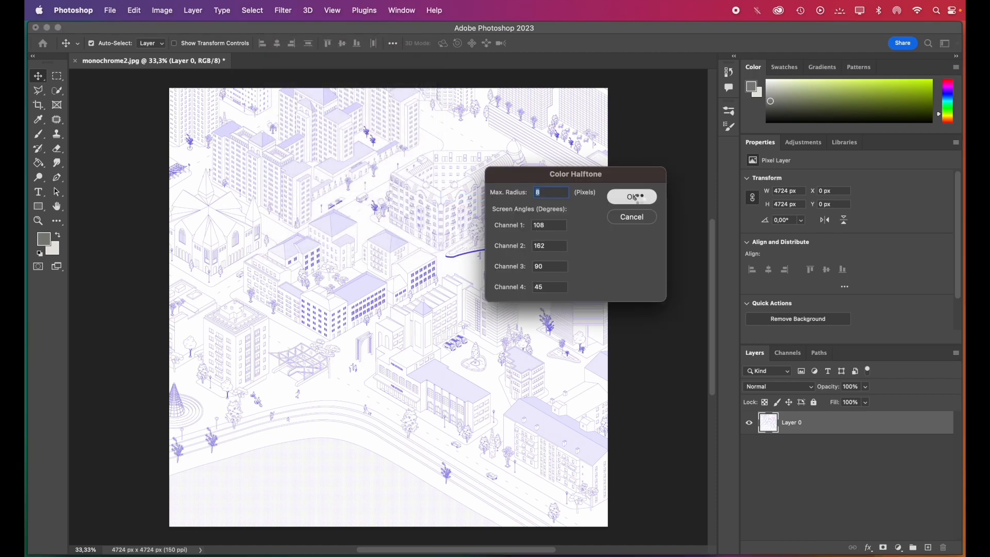
{"action": "scroll", "coordinate": [411, 329], "scroll_direction": "up", "scroll_amount": 8}
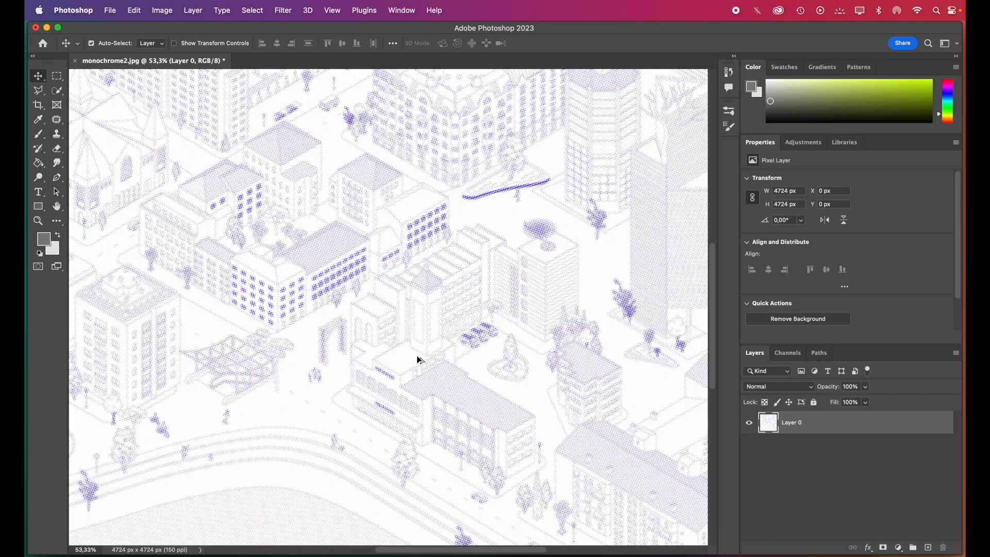
{"action": "scroll", "coordinate": [417, 357], "scroll_direction": "down", "scroll_amount": 8}
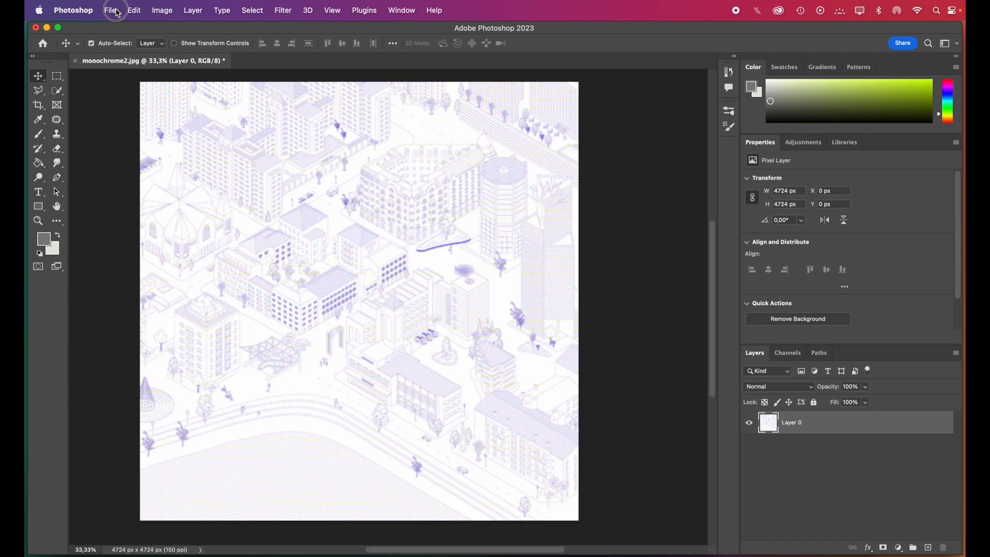
Start exporting the halftone city illustration with Export As
{"action": "left_click", "coordinate": [110, 10]}
{"action": "mouse_move", "coordinate": [251, 198]}
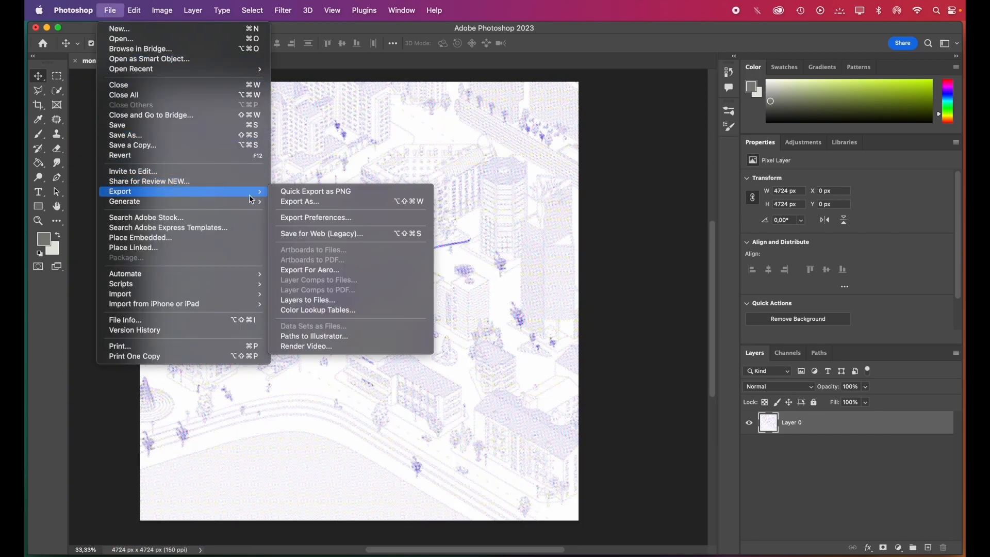
{"action": "left_click", "coordinate": [300, 202]}
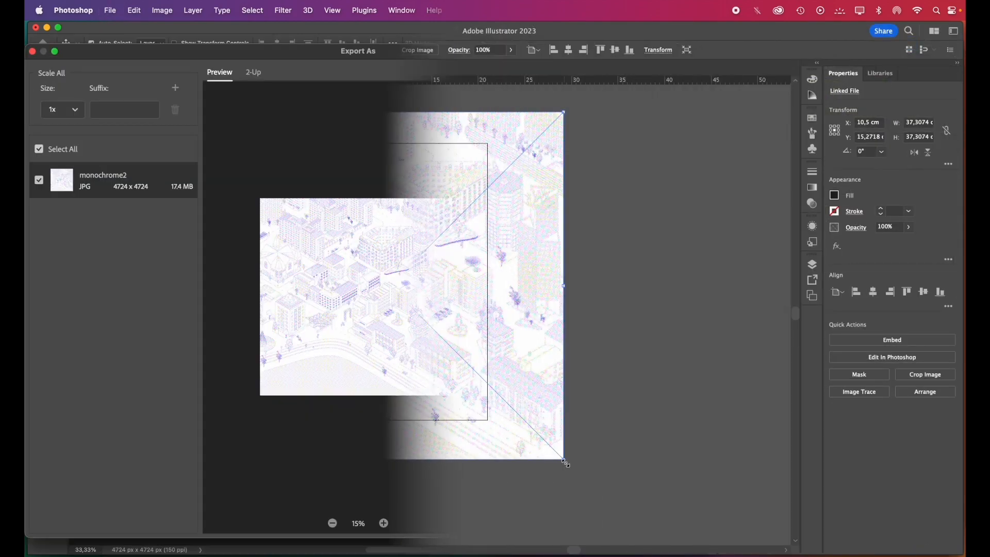
In Illustrator, scale the placed city image to about 29.67 cm square and align its left edge with the artboard's left edge
{"action": "left_click_drag", "start_coordinate": [566, 463], "coordinate": [528, 433]}
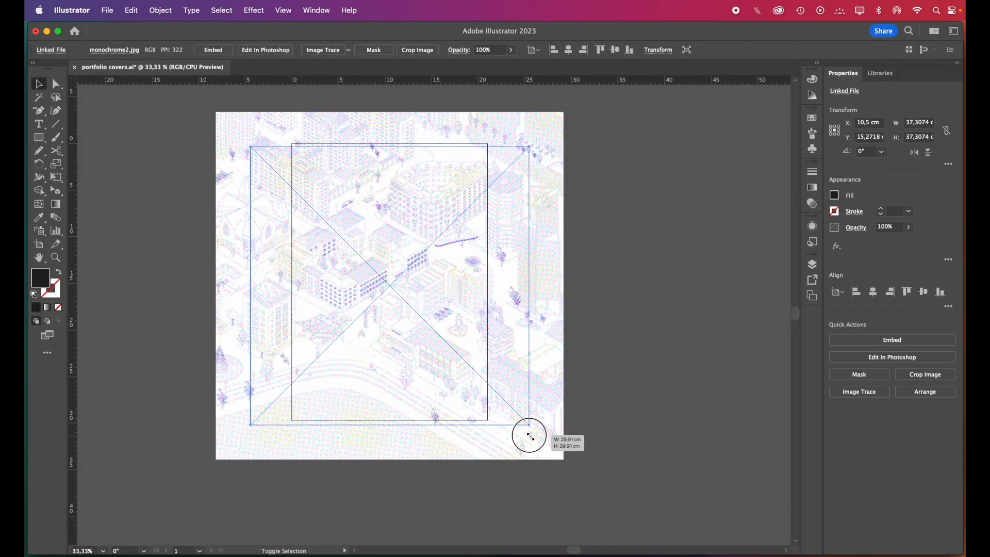
{"action": "left_click", "coordinate": [336, 460]}
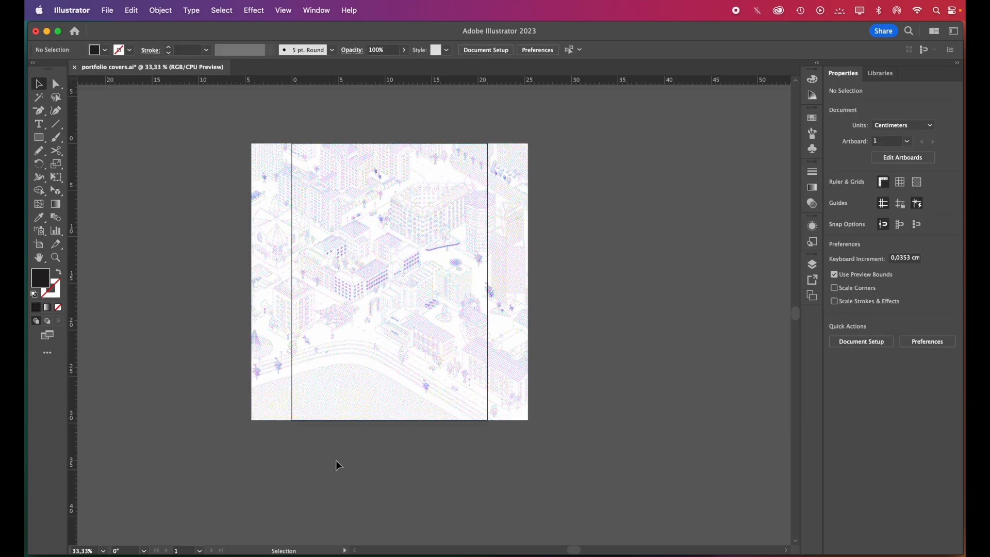
{"action": "left_click_drag", "start_coordinate": [341, 386], "coordinate": [466, 386]}
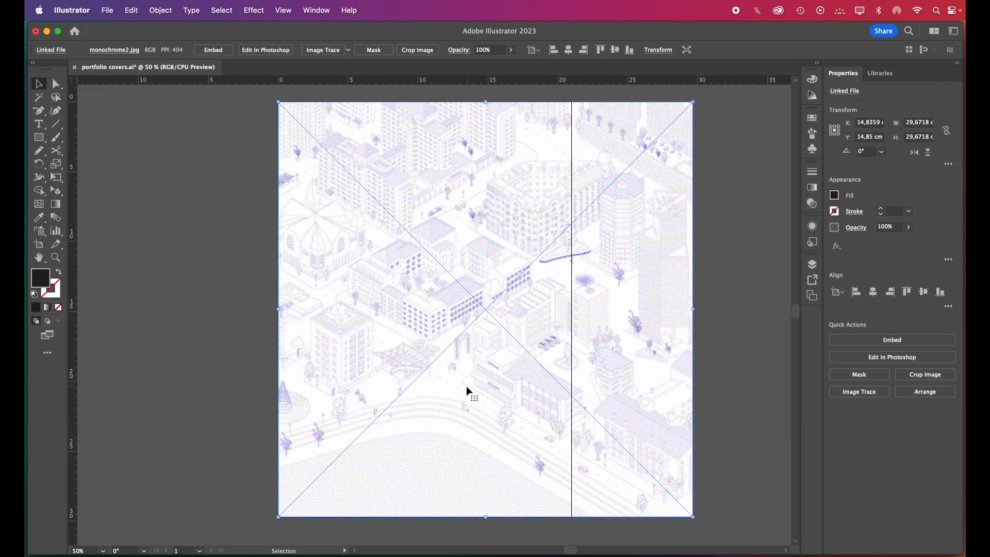
Reduce the placed city image's opacity to 35%
{"action": "left_click", "coordinate": [909, 229]}
{"action": "left_click_drag", "start_coordinate": [908, 241], "coordinate": [882, 246]}
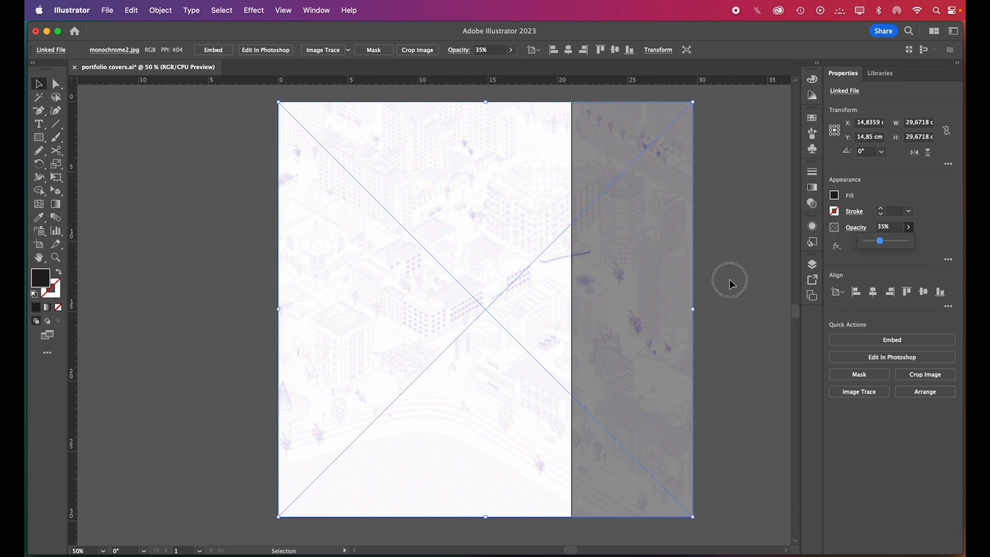
{"action": "left_click", "coordinate": [730, 280]}
Crop the city image to the artboard area, 21 cm wide and about 29.67 cm high, and deselect it
{"action": "left_click", "coordinate": [652, 354]}
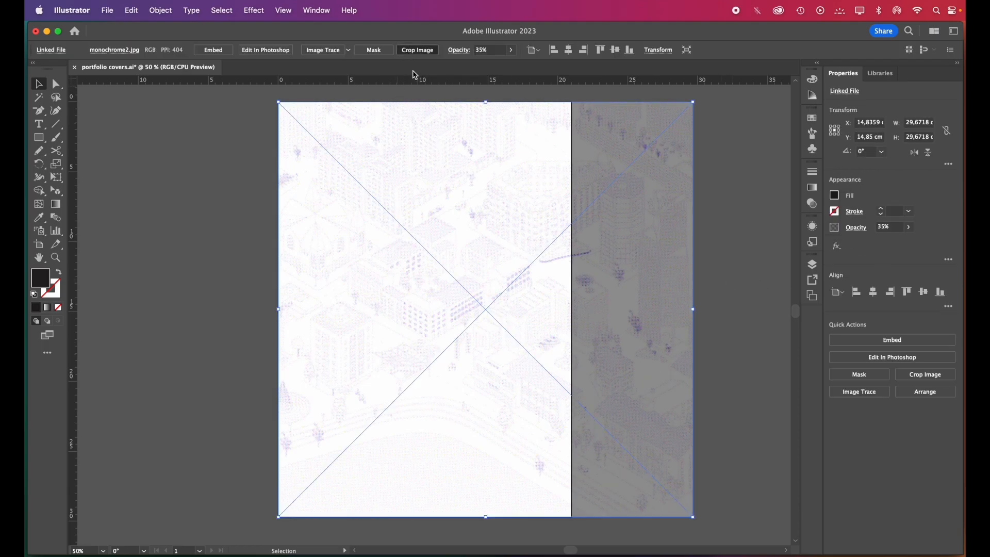
{"action": "left_click", "coordinate": [418, 50]}
{"action": "left_click_drag", "start_coordinate": [499, 325], "coordinate": [478, 325]}
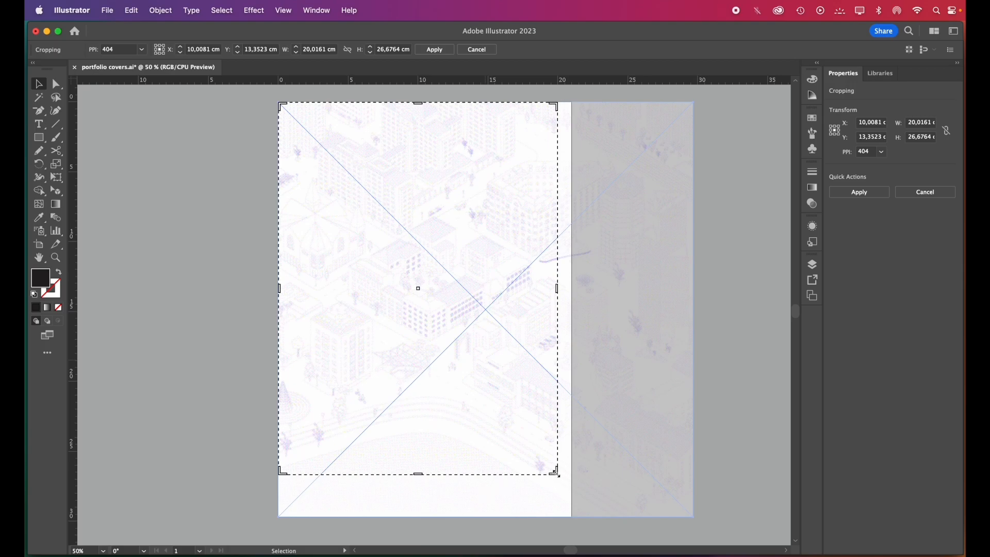
{"action": "left_click_drag", "start_coordinate": [556, 471], "coordinate": [571, 516]}
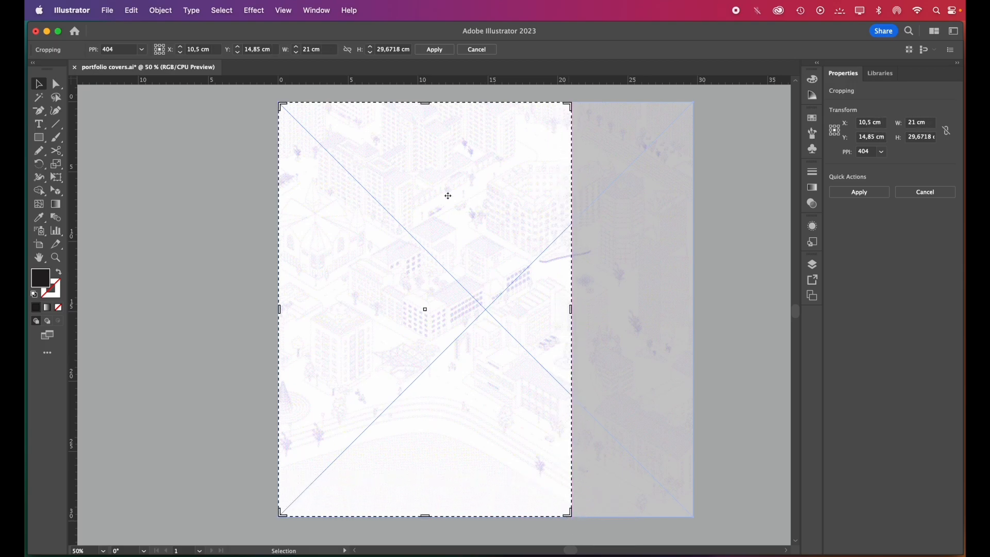
{"action": "left_click", "coordinate": [436, 50]}
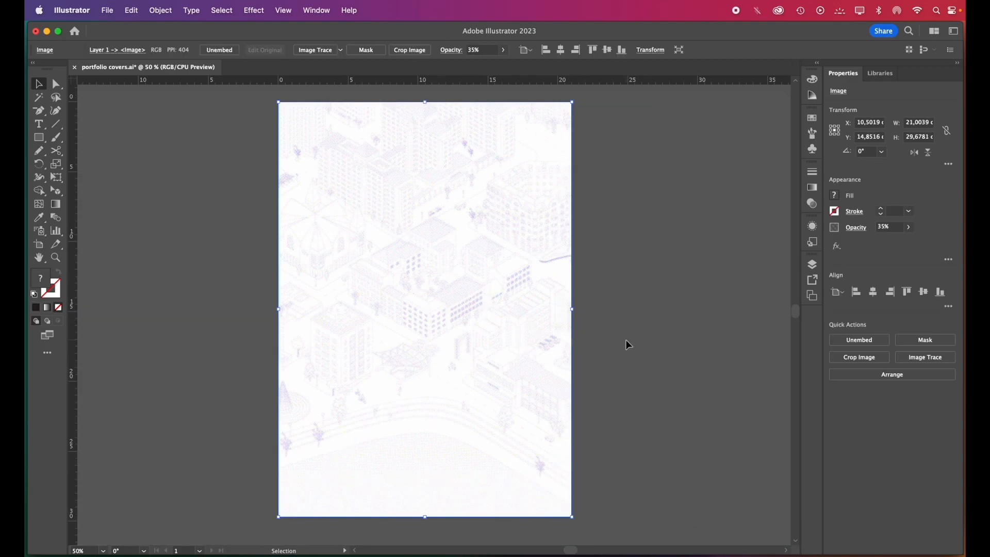
{"action": "left_click", "coordinate": [626, 341]}
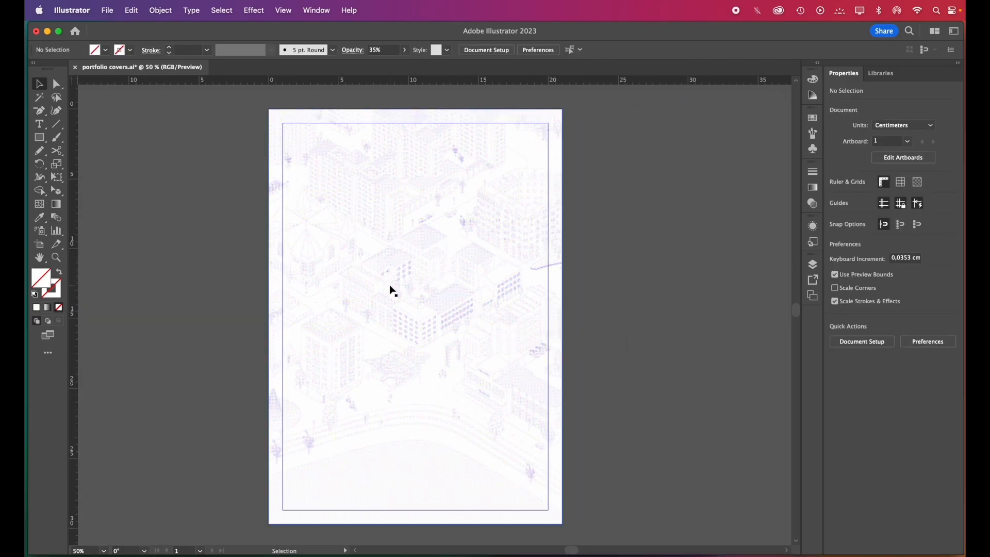
Create an area text frame about 9.86 cm by 2.15 cm from the left margin near the page bottom and enter "portfolio"
{"action": "left_click", "coordinate": [40, 125]}
{"action": "key", "text": "super+equal"}
{"action": "left_click_drag", "start_coordinate": [253, 425], "coordinate": [437, 466]}
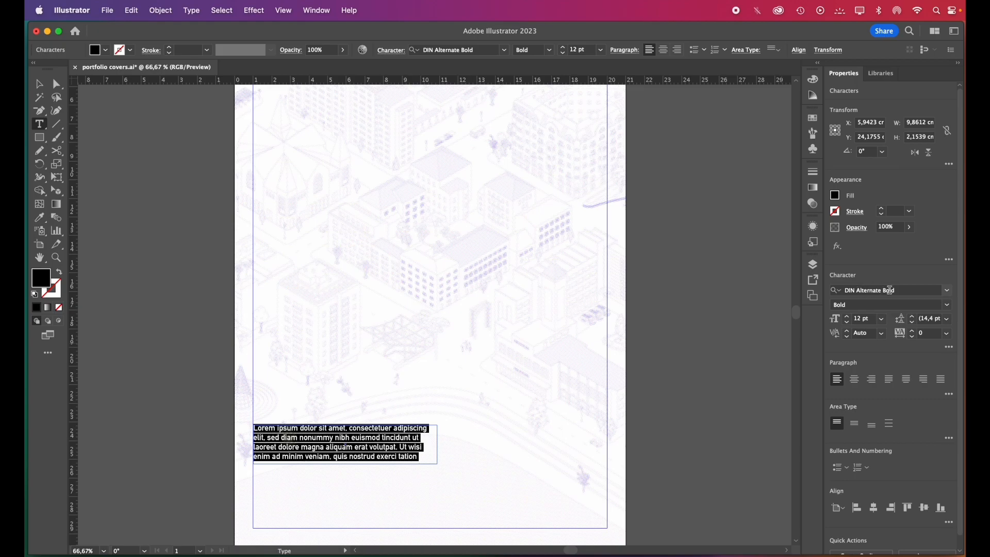
{"action": "type", "text": "portfolio"}
Color the "portfolio" text with a blue sampled from the halftone background and set its opacity to 65%
{"action": "left_click", "coordinate": [39, 217]}
{"action": "scroll", "coordinate": [342, 395], "scroll_direction": "up", "scroll_amount": 10}
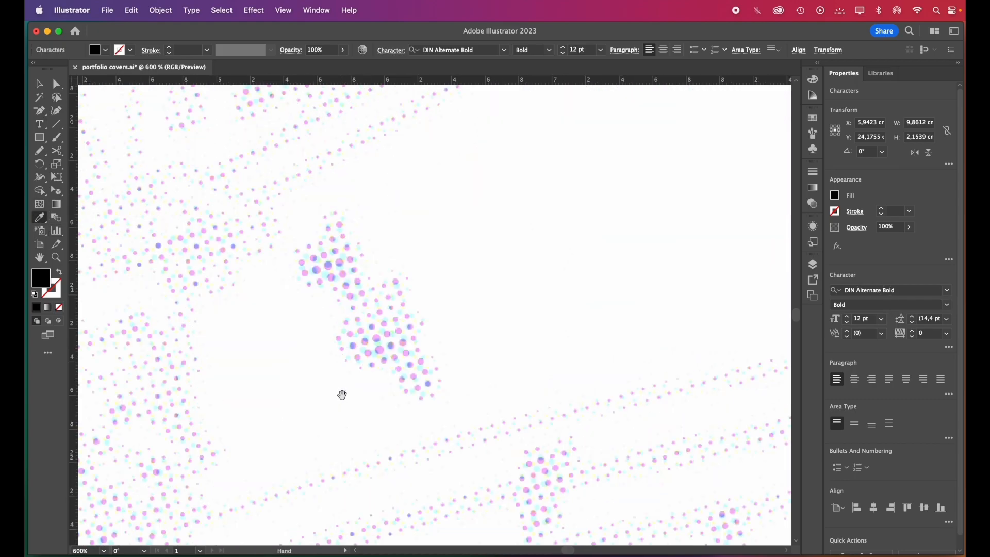
{"action": "left_click", "coordinate": [447, 263]}
{"action": "scroll", "coordinate": [442, 265], "scroll_direction": "down", "scroll_amount": 10}
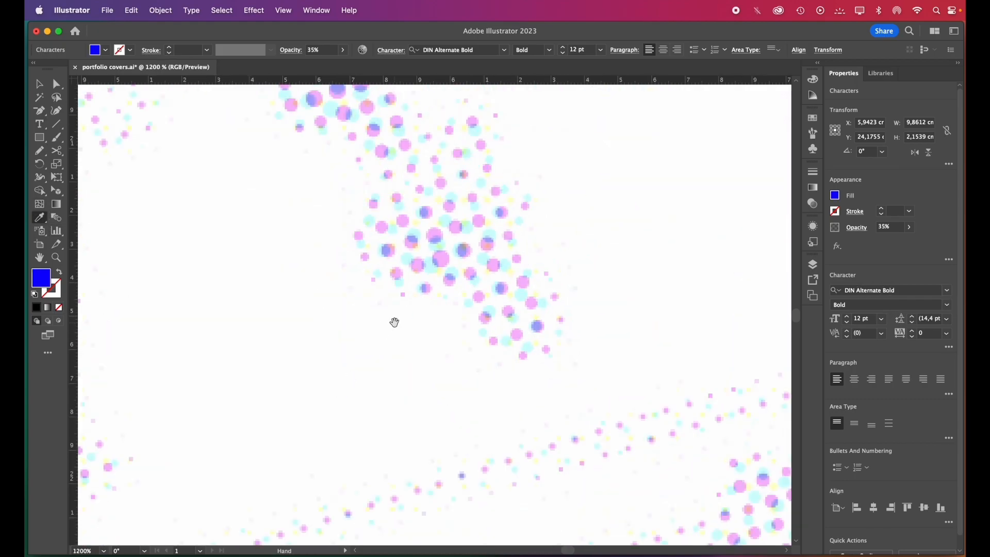
{"action": "left_click", "coordinate": [910, 228]}
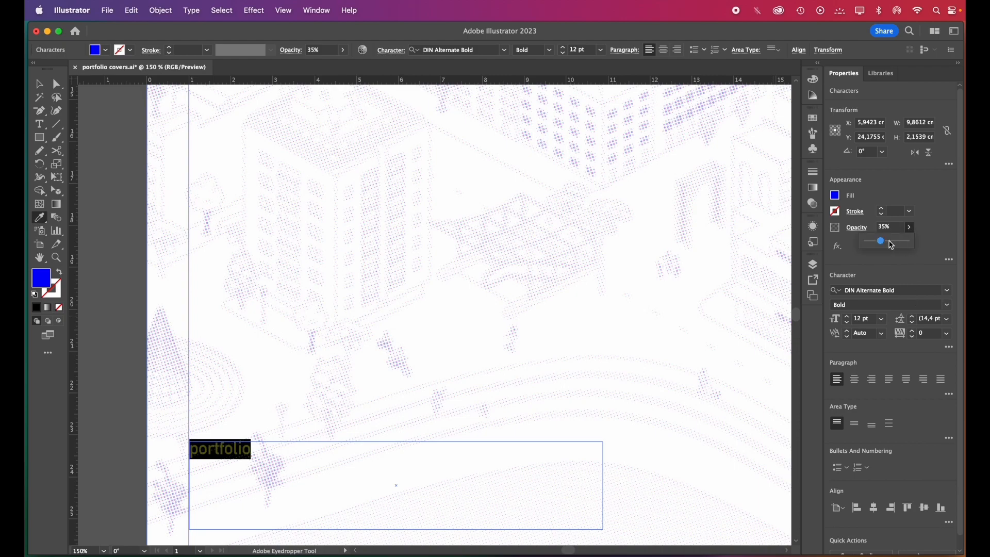
{"action": "left_click_drag", "start_coordinate": [880, 239], "coordinate": [892, 239]}
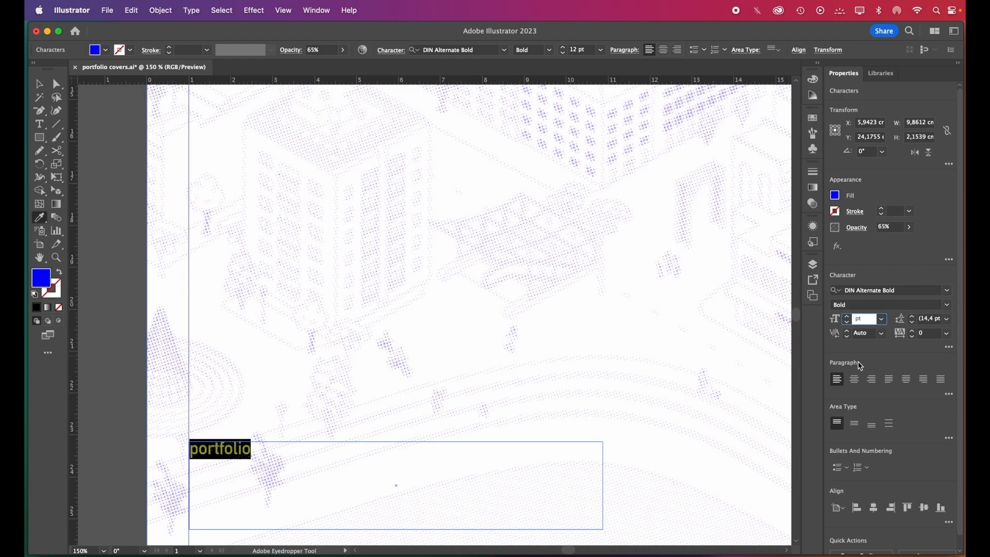
Set the "portfolio" title's font size to 72 pt and deselect it
{"action": "key", "text": "Return"}
{"action": "left_click", "coordinate": [39, 83]}
{"action": "left_click", "coordinate": [248, 269]}
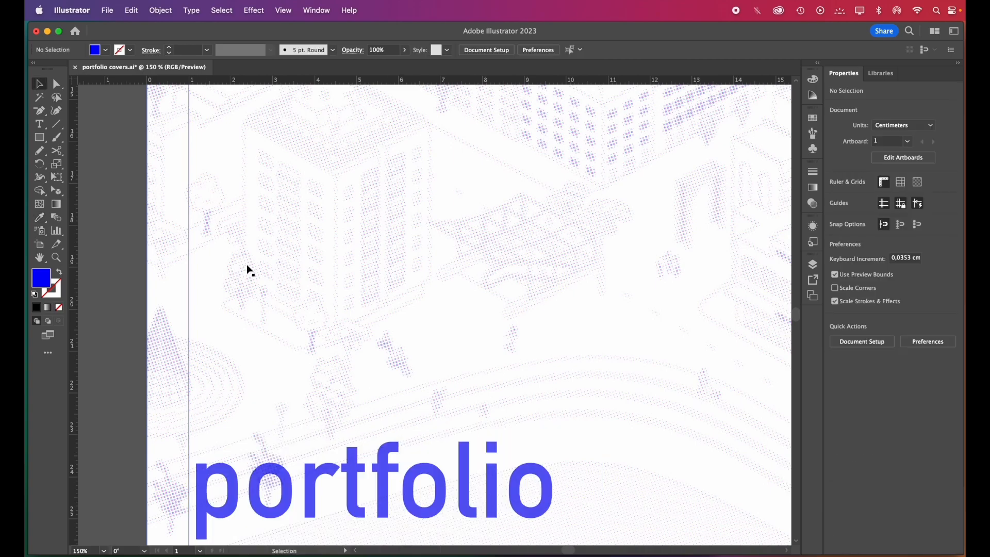
With Draw Behind mode active, duplicate the "portfolio" title about 0.7 cm lower and set the copy's opacity to 30%
{"action": "scroll", "coordinate": [475, 242], "scroll_direction": "down", "scroll_amount": 2}
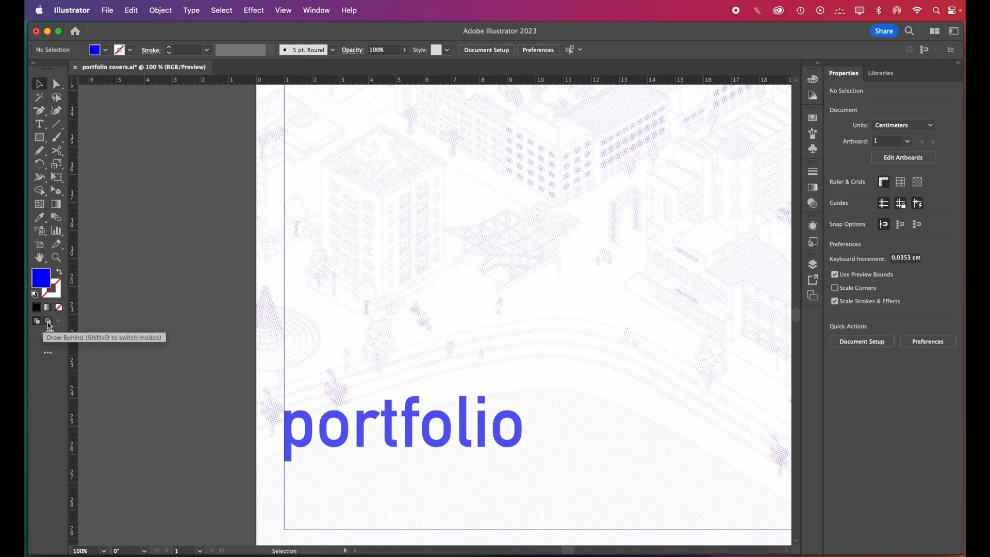
{"action": "left_click", "coordinate": [48, 323]}
{"action": "left_click", "coordinate": [202, 403]}
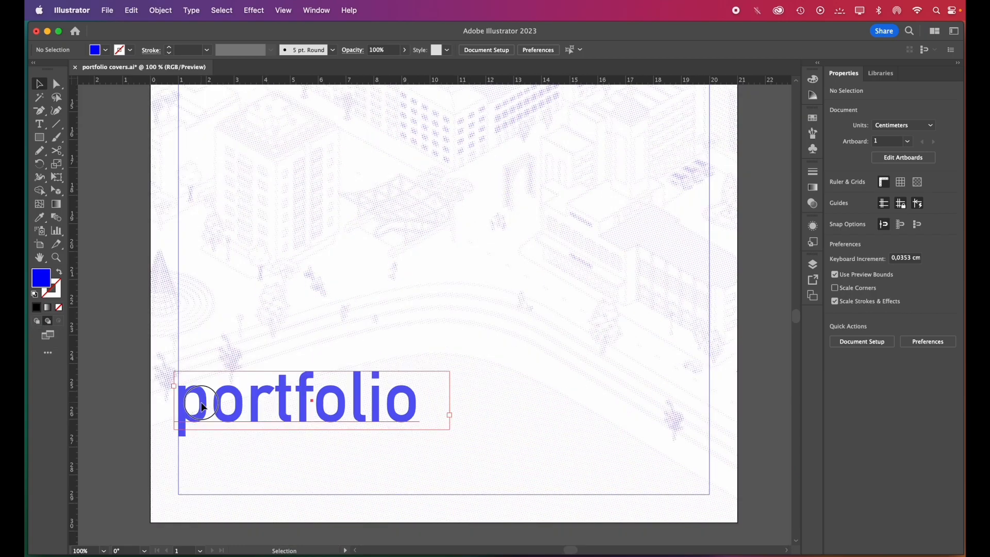
{"action": "left_click_drag", "start_coordinate": [202, 405], "coordinate": [458, 439]}
{"action": "double_click", "coordinate": [202, 424]}
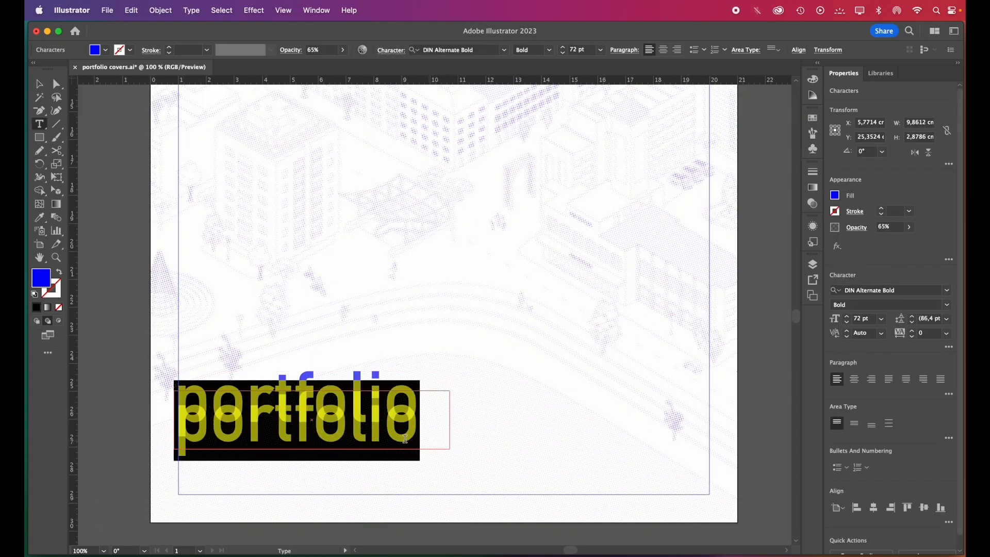
{"action": "left_click", "coordinate": [914, 230]}
{"action": "left_click_drag", "start_coordinate": [893, 241], "coordinate": [878, 241]}
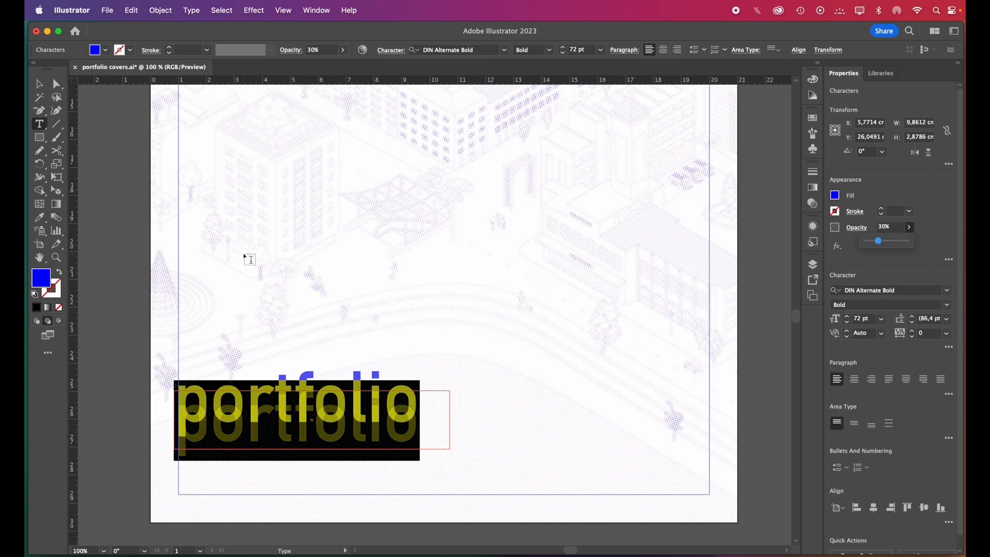
{"action": "left_click", "coordinate": [299, 250]}
Duplicate the faded title copy another 0.7 cm or so lower and set the new copy's opacity to 15%
{"action": "key", "text": "v"}
{"action": "left_click", "coordinate": [182, 454]}
{"action": "left_click_drag", "start_coordinate": [183, 454], "coordinate": [183, 473]}
{"action": "left_click_drag", "start_coordinate": [879, 241], "coordinate": [874, 243]}
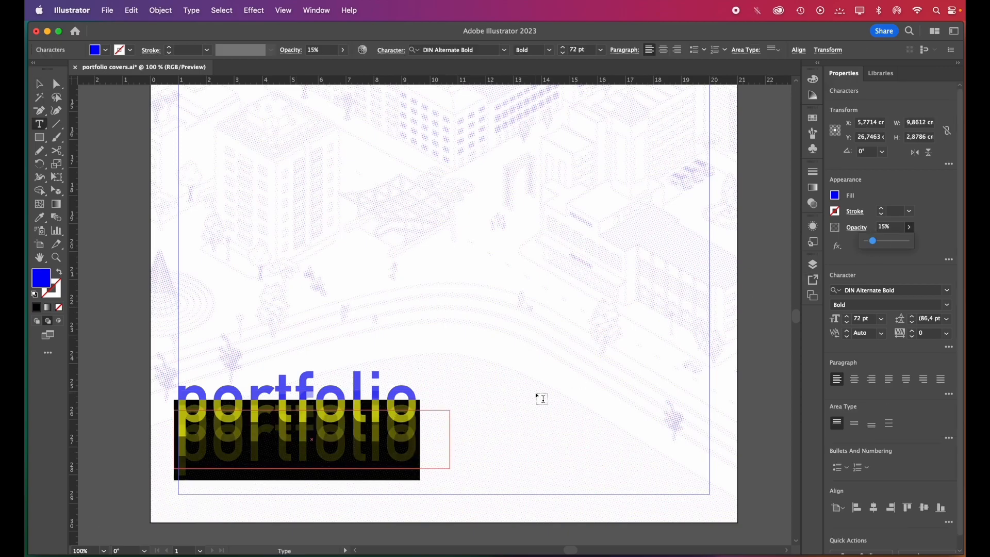
{"action": "key", "text": "Escape"}
{"action": "left_click", "coordinate": [478, 356]}
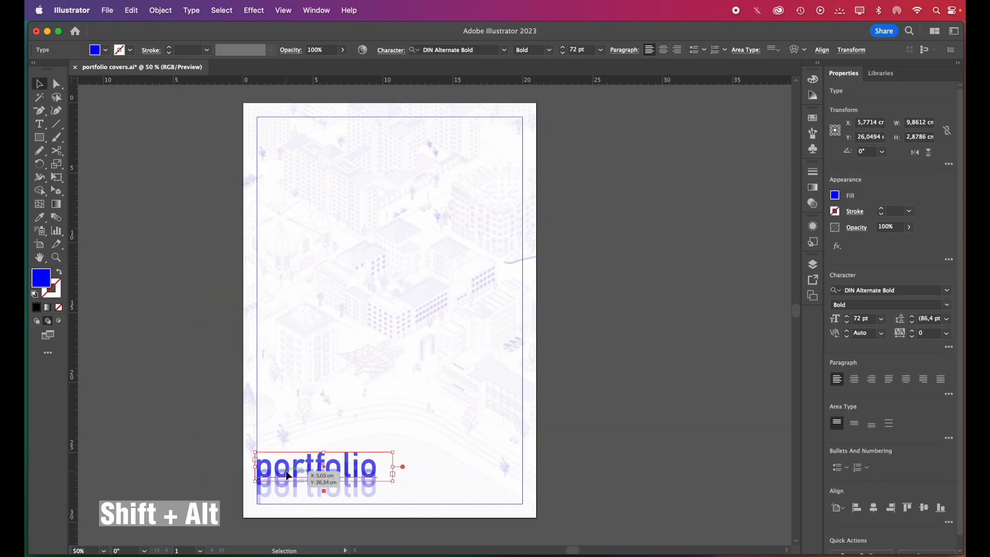
Copy the title to the upper-left margin corner and turn it into "selected works" at 18 pt with 70% opacity
{"action": "left_click_drag", "start_coordinate": [302, 465], "coordinate": [268, 139]}
{"action": "double_click", "coordinate": [301, 135]}
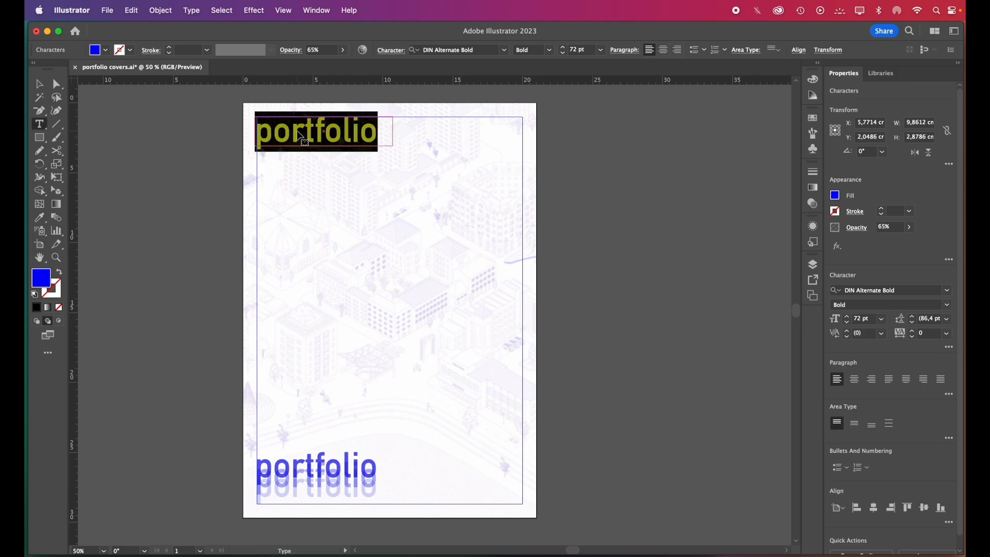
{"action": "left_click", "coordinate": [883, 320]}
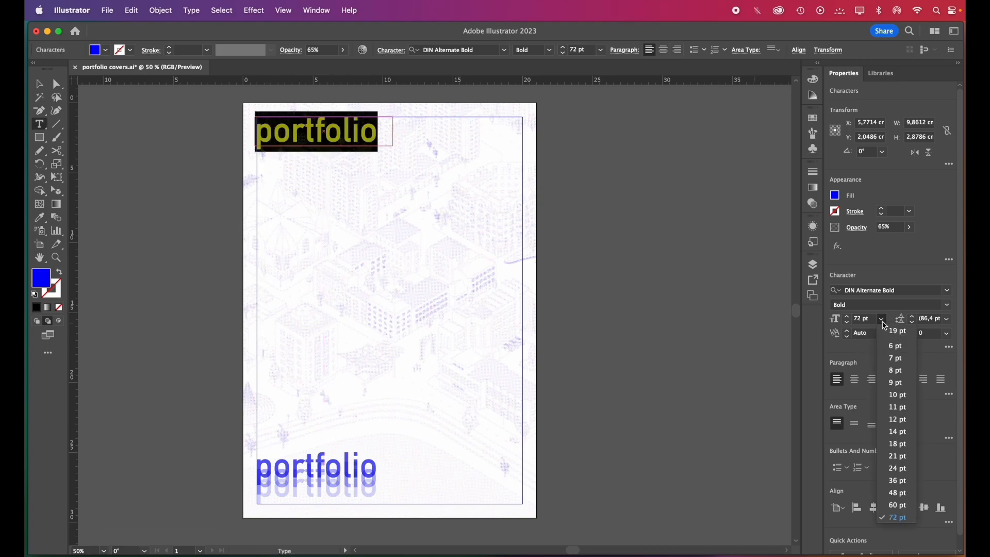
{"action": "left_click", "coordinate": [892, 447]}
{"action": "type", "text": "selected works"}
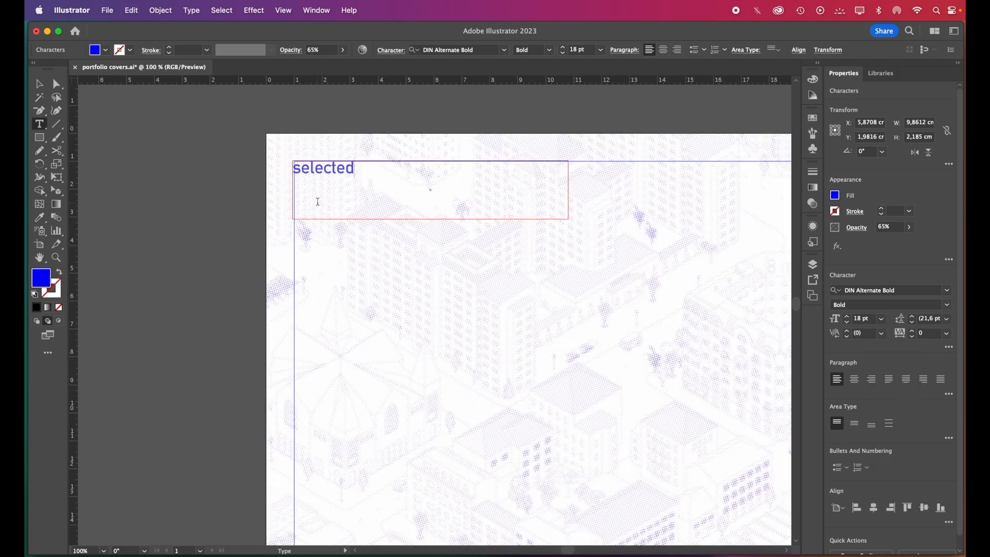
{"action": "key", "text": "super+a"}
{"action": "left_click", "coordinate": [909, 228]}
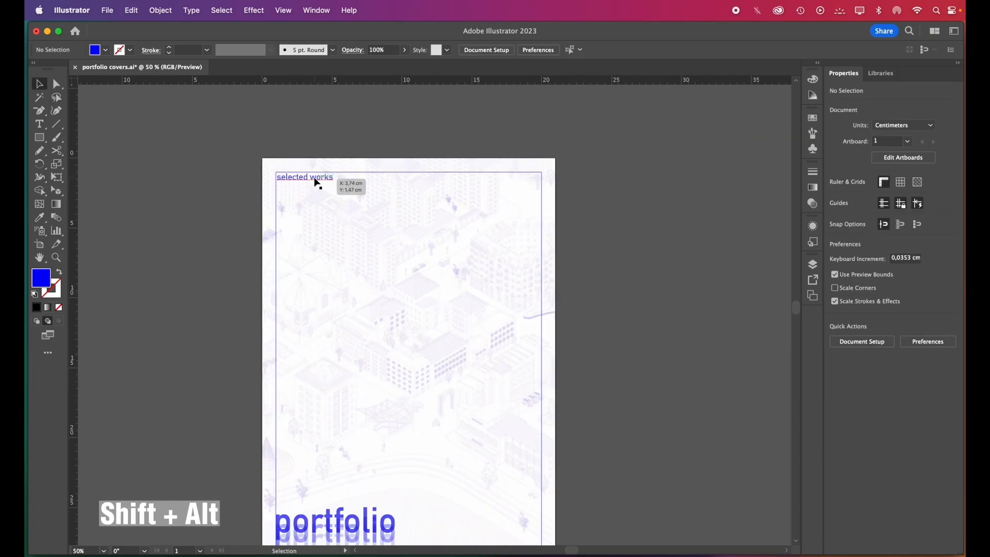
Duplicate "selected works" to the upper-right margin corner, justify it with the last line aligned right, and replace its text with "2013-2023"
{"action": "left_click_drag", "start_coordinate": [316, 181], "coordinate": [480, 180]}
{"action": "left_click", "coordinate": [924, 379]}
{"action": "scroll", "coordinate": [549, 181], "scroll_direction": "up", "scroll_amount": 1}
{"action": "double_click", "coordinate": [479, 181]}
{"action": "key", "text": "super+a"}
{"action": "type", "text": "2013-2023"}
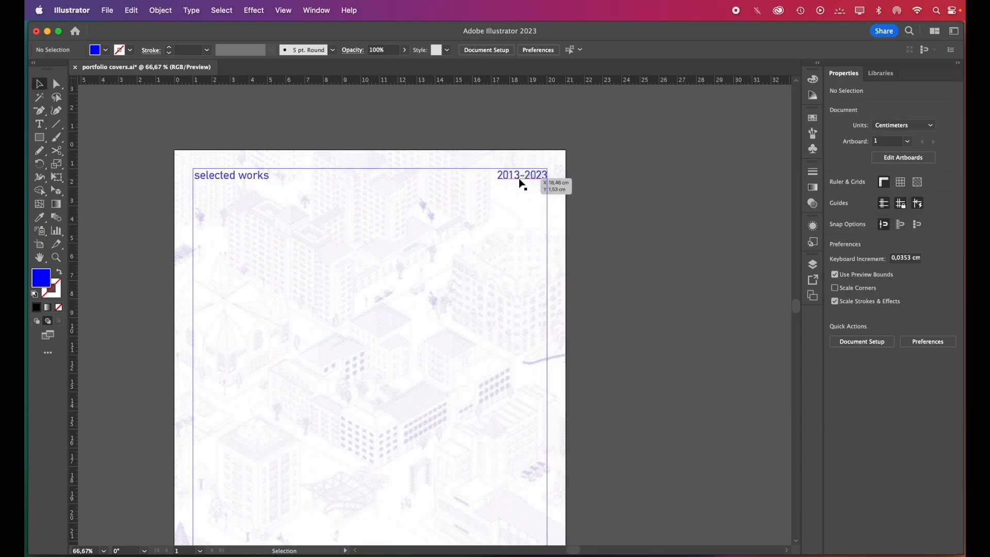
Move "2013-2023" directly beside "selected works" and position the "name surname" text at the lower-right margin
{"action": "left_click_drag", "start_coordinate": [522, 185], "coordinate": [294, 173]}
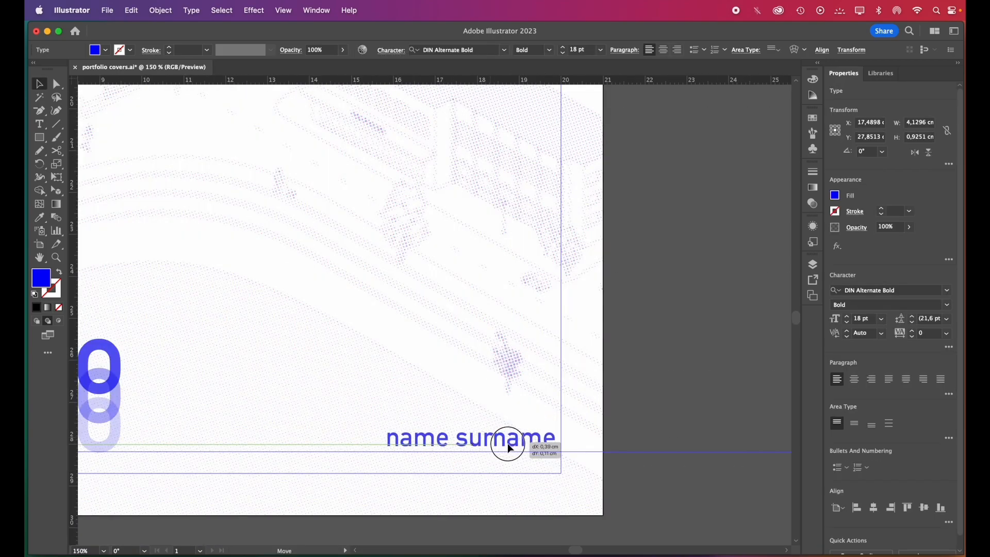
{"action": "left_click_drag", "start_coordinate": [504, 442], "coordinate": [508, 443]}
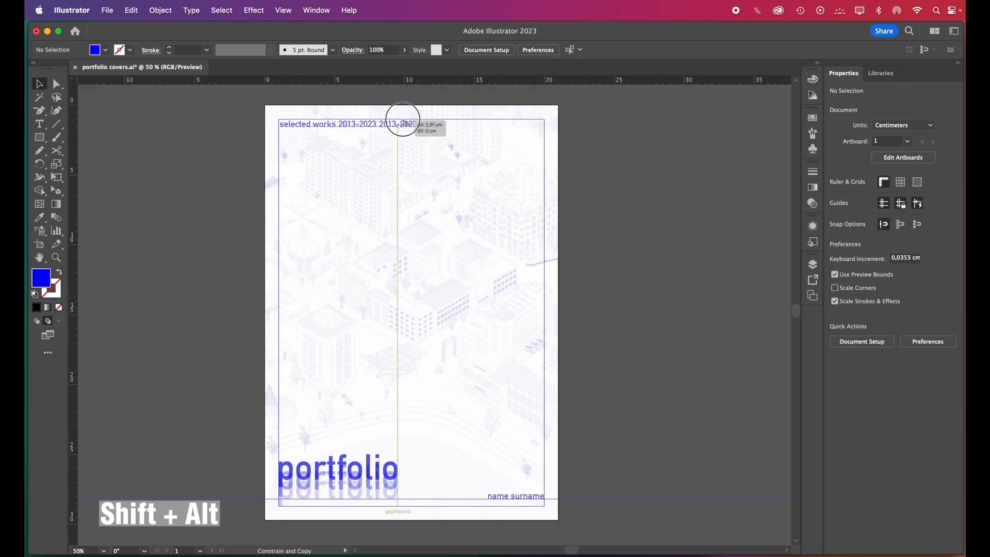
Copy the "2013-2023" text straight across to the upper-right margin corner and change the copy to "001"
{"action": "left_click_drag", "start_coordinate": [406, 123], "coordinate": [522, 125]}
{"action": "double_click", "coordinate": [537, 129]}
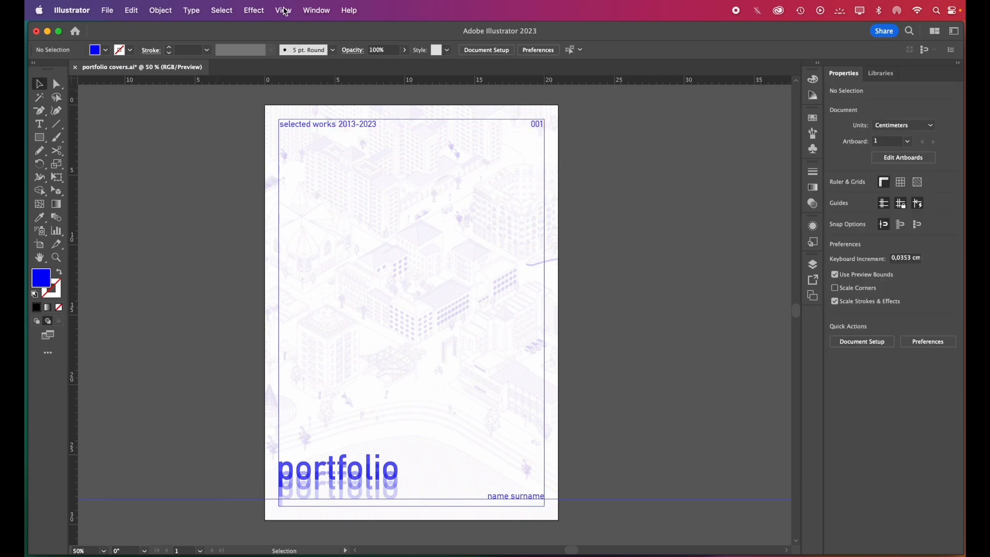
Hide the guides on the portfolio cover
{"action": "left_click", "coordinate": [284, 10]}
{"action": "mouse_move", "coordinate": [336, 503]}
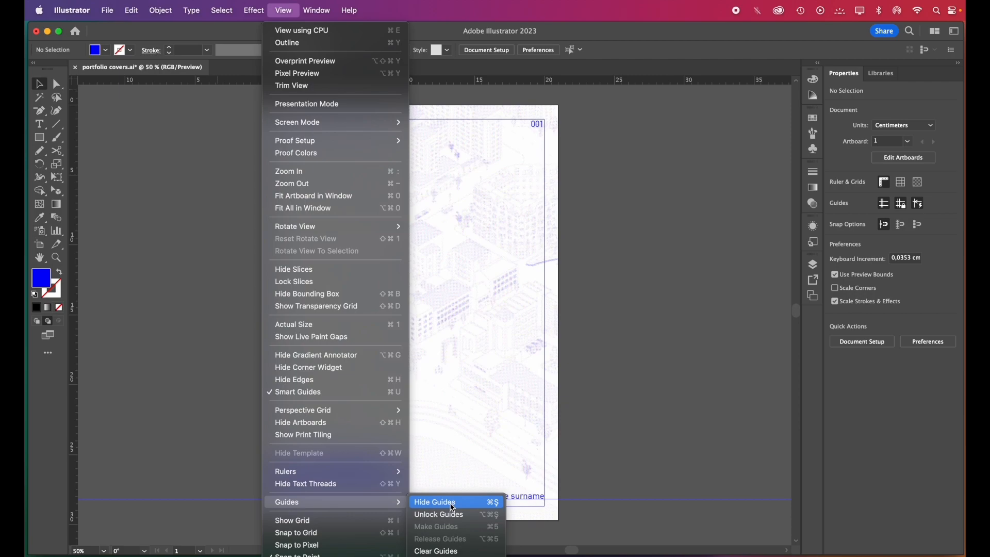
{"action": "left_click", "coordinate": [453, 503]}
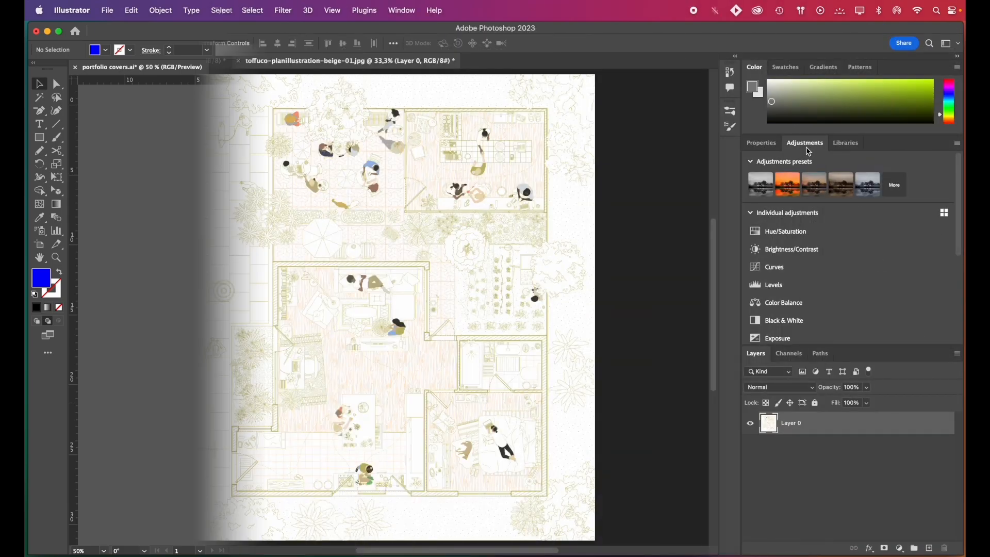
In Photoshop, add a Photo Filter adjustment to the beige floor plan illustration, using the Yellow filter at 71% density
{"action": "scroll", "coordinate": [806, 276], "scroll_direction": "down", "scroll_amount": 2}
{"action": "scroll", "coordinate": [806, 276], "scroll_direction": "down", "scroll_amount": 3}
{"action": "left_click", "coordinate": [785, 227]}
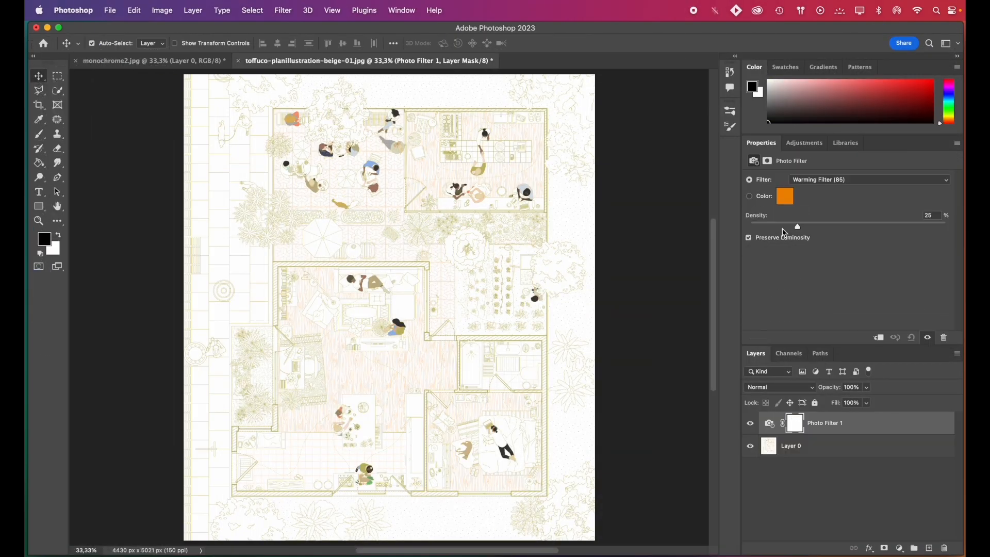
{"action": "left_click", "coordinate": [850, 176]}
{"action": "left_click", "coordinate": [804, 247]}
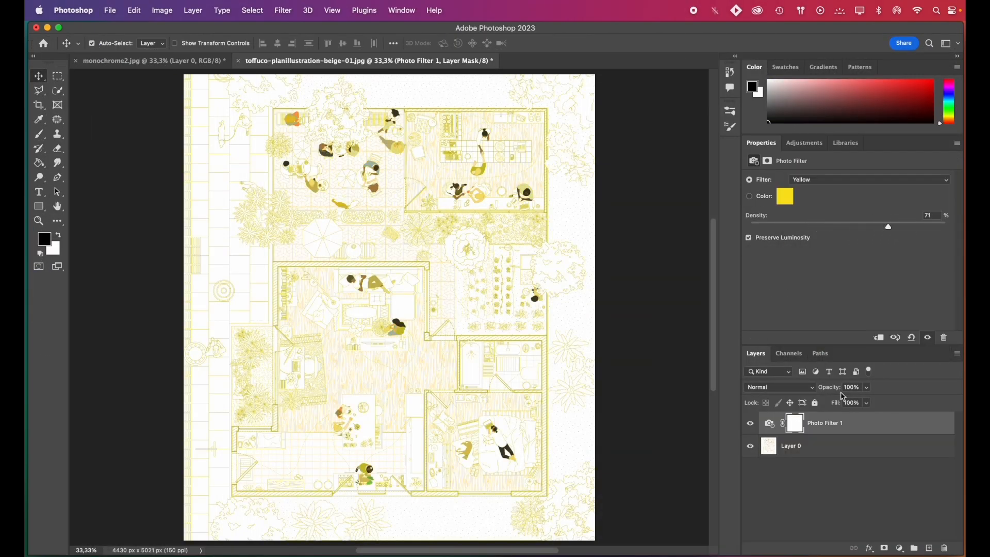
Merge the Photo Filter adjustment with the floor plan layer and apply the Color Halftone filter to the result
{"action": "left_click", "coordinate": [850, 445], "text": "shift"}
{"action": "right_click", "coordinate": [850, 444]}
{"action": "left_click", "coordinate": [764, 413]}
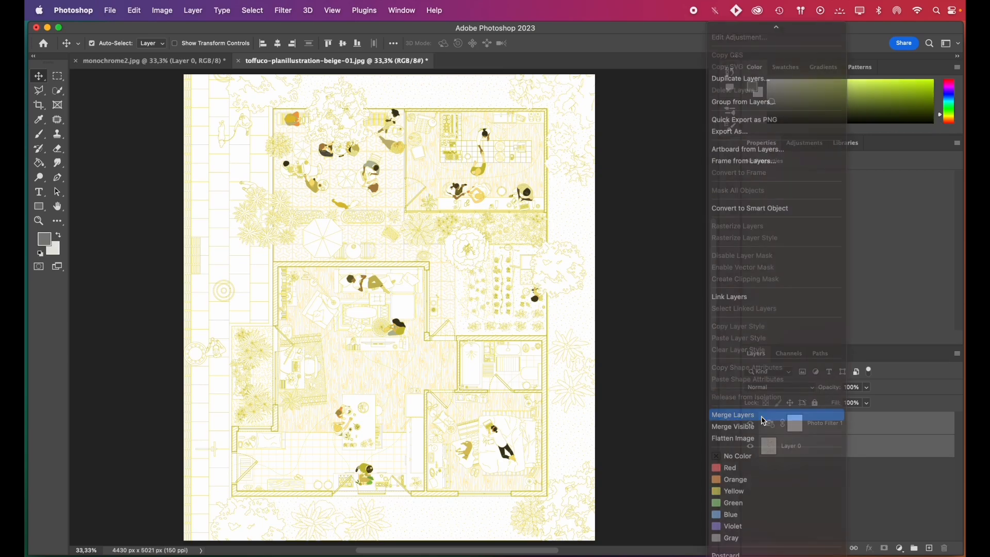
{"action": "left_click", "coordinate": [284, 11]}
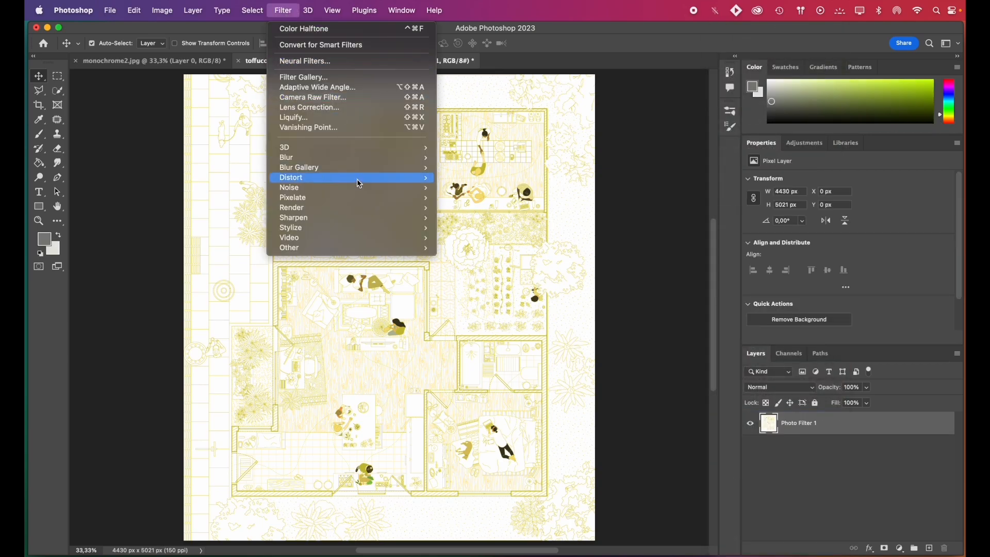
{"action": "mouse_move", "coordinate": [360, 199]}
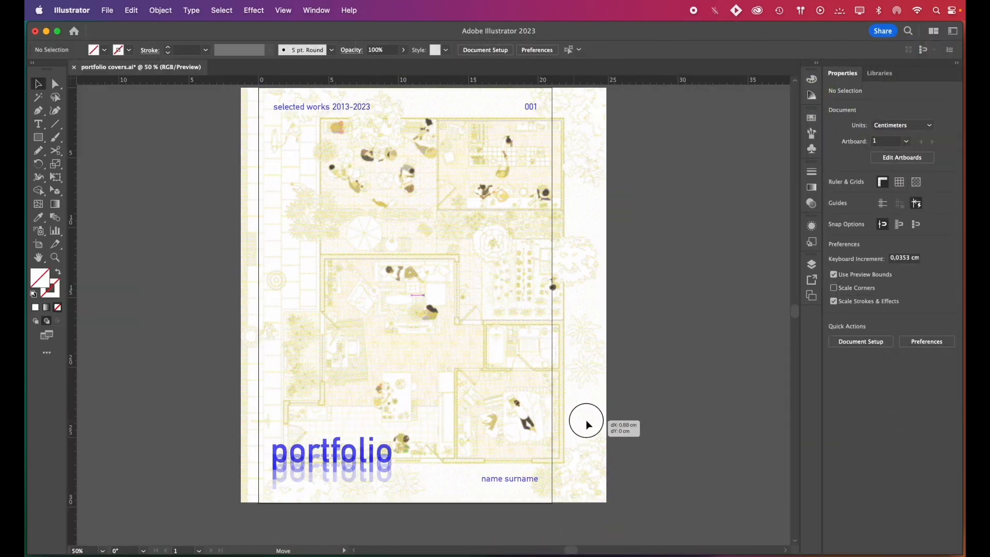
In Illustrator, align the placed yellow floor plan with the artboard's left edge and lower its opacity slightly
{"action": "left_click_drag", "start_coordinate": [583, 418], "coordinate": [605, 421]}
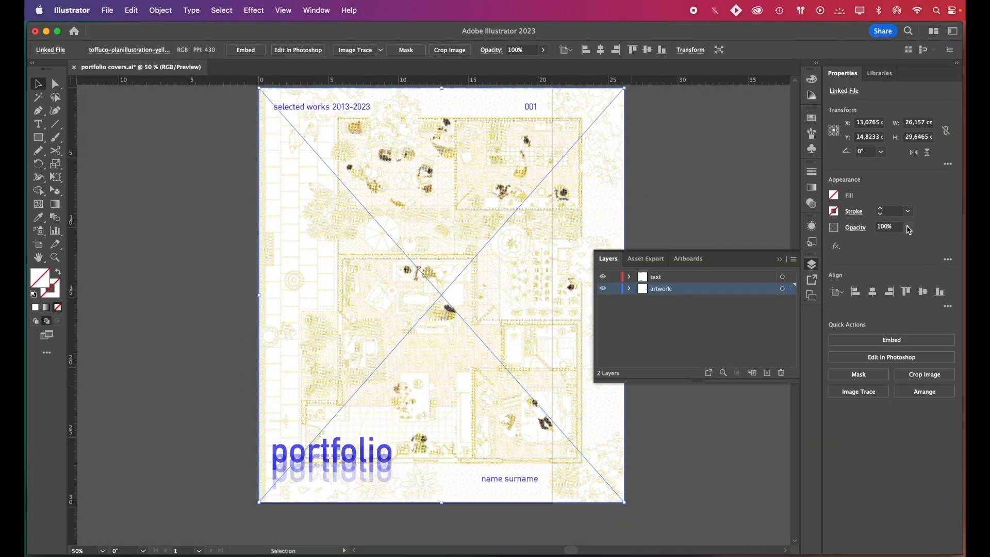
{"action": "left_click", "coordinate": [909, 227]}
{"action": "left_click_drag", "start_coordinate": [907, 241], "coordinate": [904, 242]}
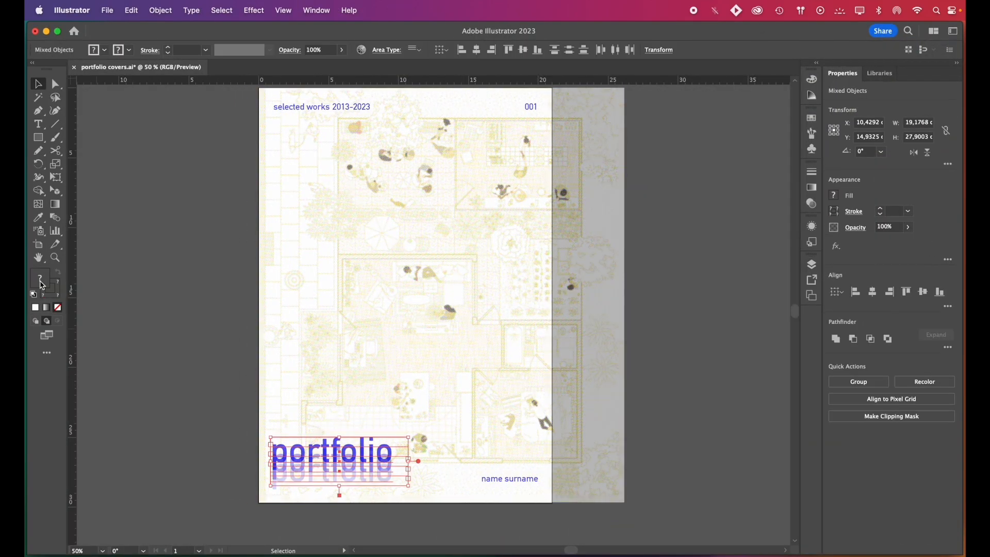
Recolor the cover text to the yellow-green C9C959 and select the last digit of "001" for editing
{"action": "double_click", "coordinate": [40, 278]}
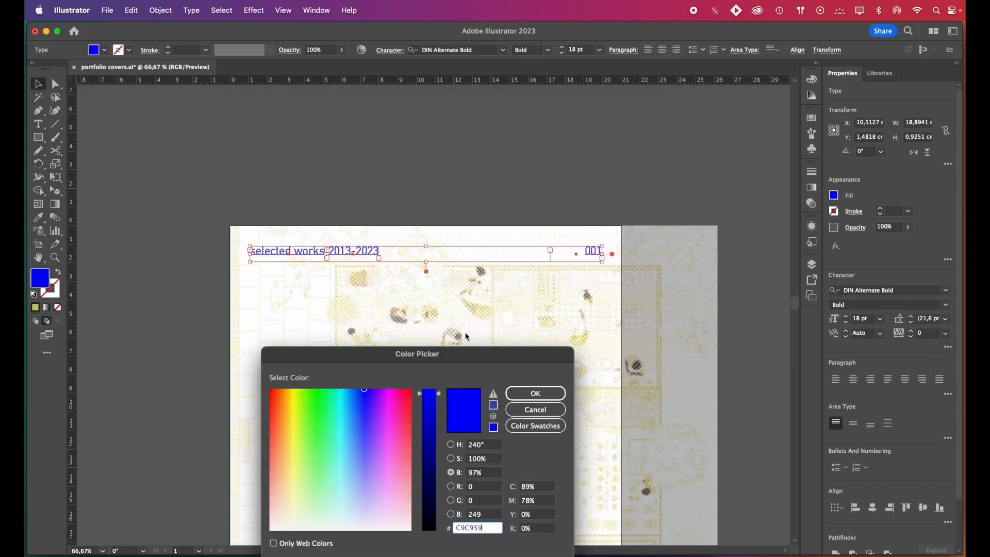
{"action": "left_click_drag", "start_coordinate": [307, 254], "coordinate": [250, 254]}
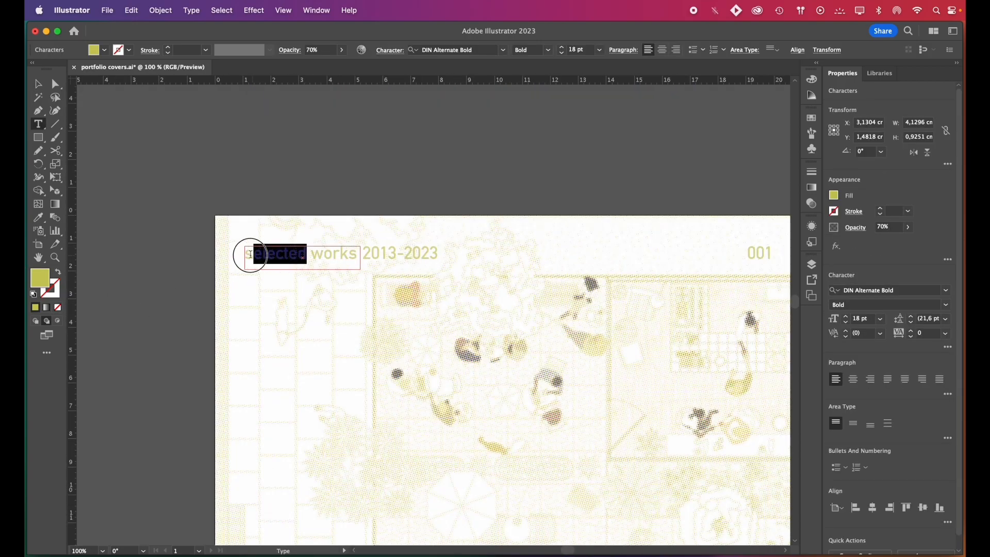
{"action": "type", "text": "digita"}
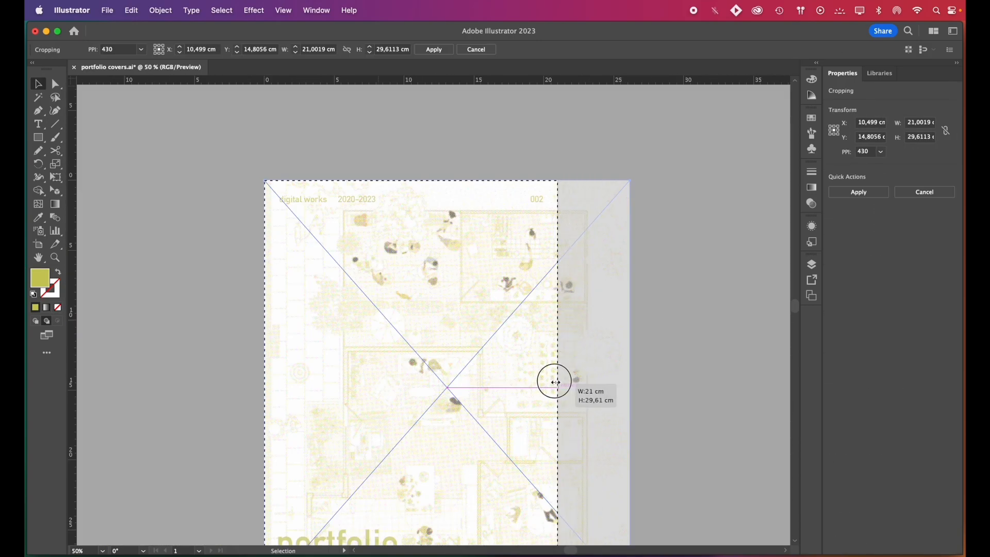
{"action": "left_click_drag", "start_coordinate": [552, 381], "coordinate": [545, 513]}
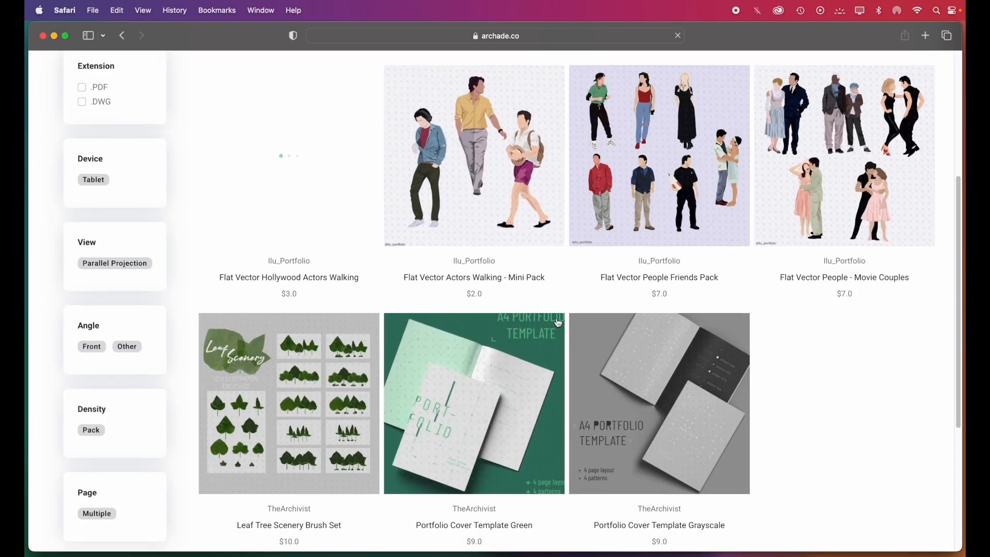
In Safari, examine the portfolio search results on archade.co and the A4 portfolio cover template product pages
{"action": "scroll", "coordinate": [559, 323], "scroll_direction": "down", "scroll_amount": 2}
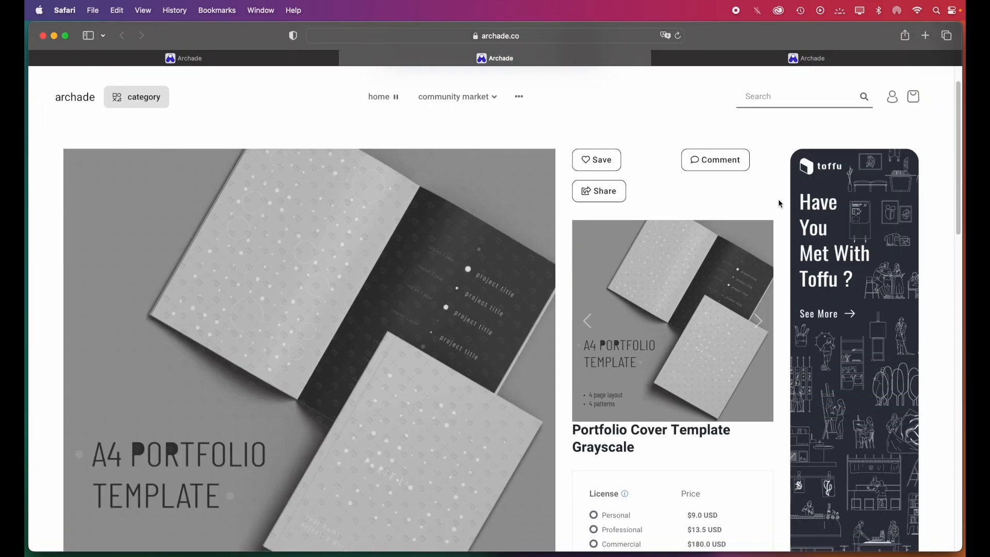
{"action": "scroll", "coordinate": [781, 204], "scroll_direction": "down", "scroll_amount": 1}
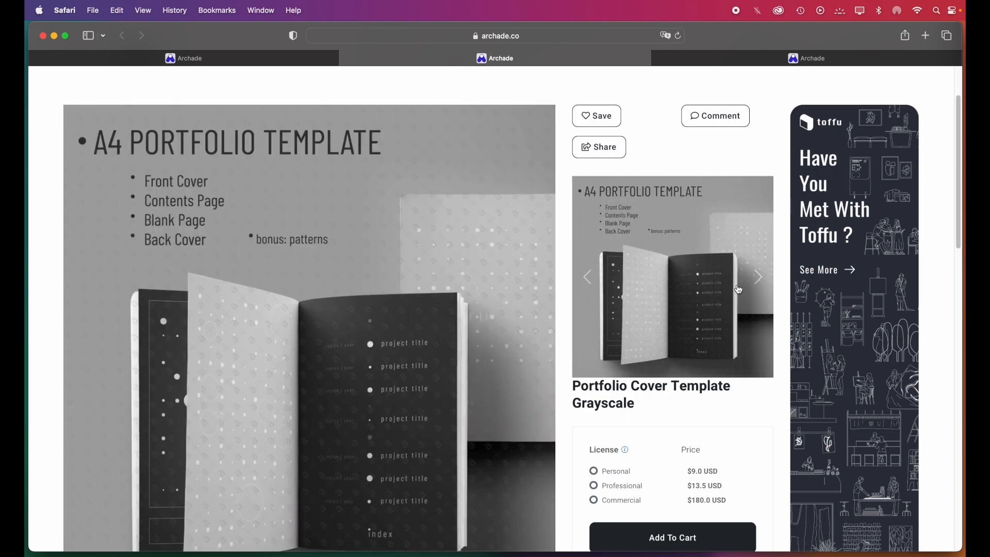
{"action": "scroll", "coordinate": [748, 297], "scroll_direction": "down", "scroll_amount": 1}
{"action": "key", "text": "ctrl+Tab"}
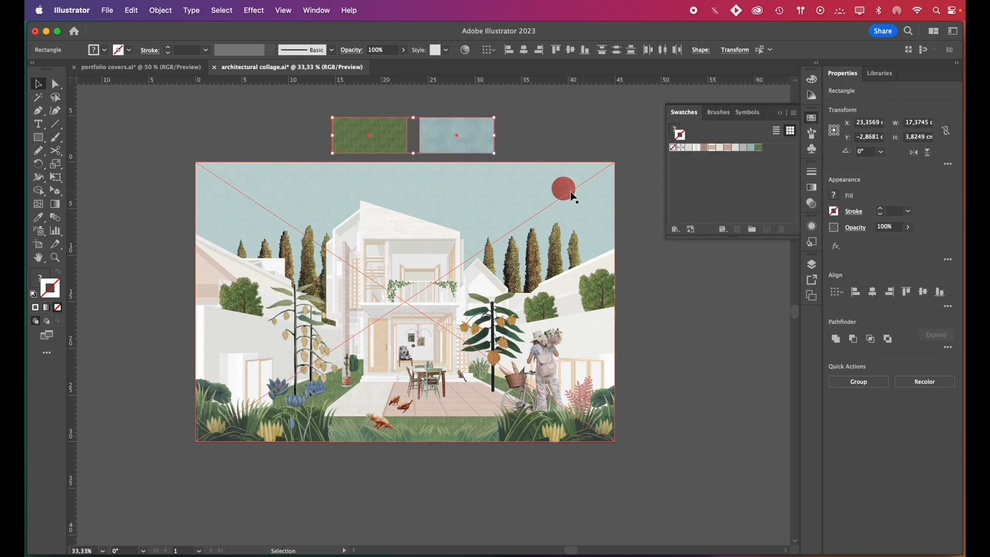
{"action": "key", "text": "v"}
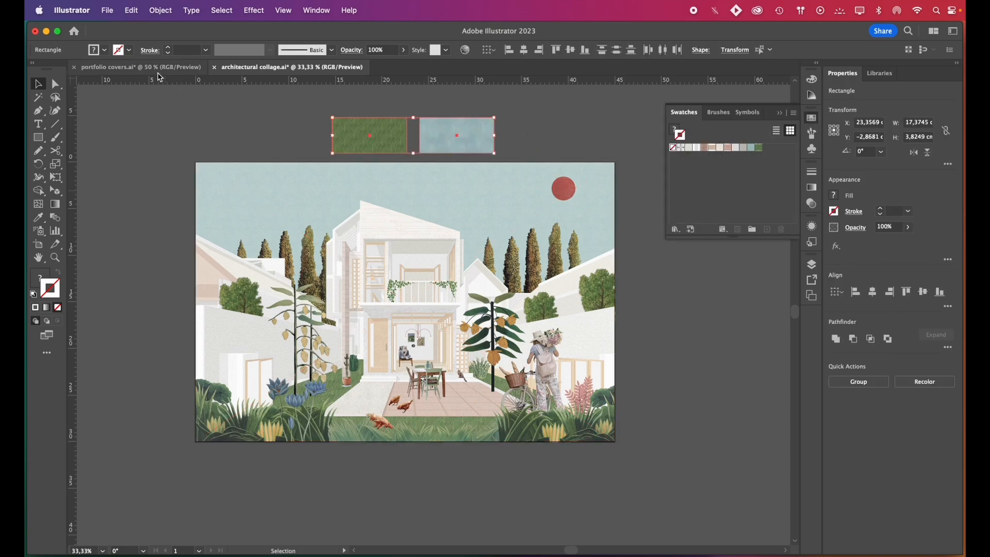
Bring the grass and sky pattern rectangles into the portfolio covers document and stretch them to fill the artboard, sky above grass
{"action": "left_click_drag", "start_coordinate": [401, 324], "coordinate": [353, 495]}
{"action": "left_click_drag", "start_coordinate": [376, 459], "coordinate": [422, 376]}
{"action": "key", "text": "a"}
{"action": "left_click_drag", "start_coordinate": [423, 515], "coordinate": [558, 515]}
{"action": "left_click_drag", "start_coordinate": [523, 318], "coordinate": [526, 352]}
{"action": "left_click_drag", "start_coordinate": [446, 323], "coordinate": [264, 239]}
{"action": "key", "text": "a"}
{"action": "left_click_drag", "start_coordinate": [235, 251], "coordinate": [559, 99]}
{"action": "scroll", "coordinate": [559, 99], "scroll_direction": "up", "scroll_amount": 1}
Raise the lower edge of the sky rectangle so that the grass strip beneath is about 11.1 cm tall
{"action": "left_click", "coordinate": [264, 393]}
{"action": "left_click", "coordinate": [559, 394], "text": "shift"}
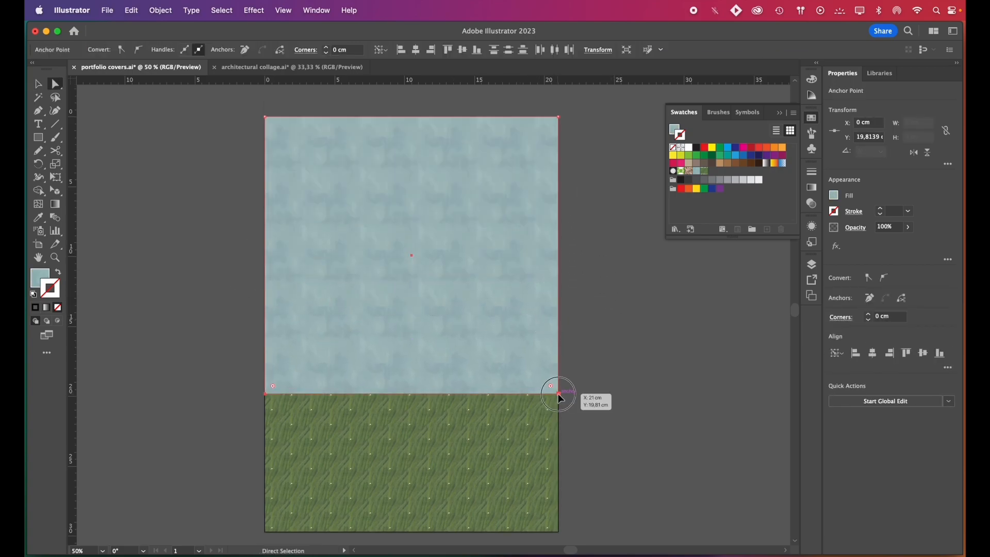
{"action": "left_click_drag", "start_coordinate": [558, 395], "coordinate": [558, 377]}
{"action": "left_click", "coordinate": [264, 394]}
{"action": "left_click", "coordinate": [559, 394], "text": "shift"}
{"action": "left_click", "coordinate": [178, 206]}
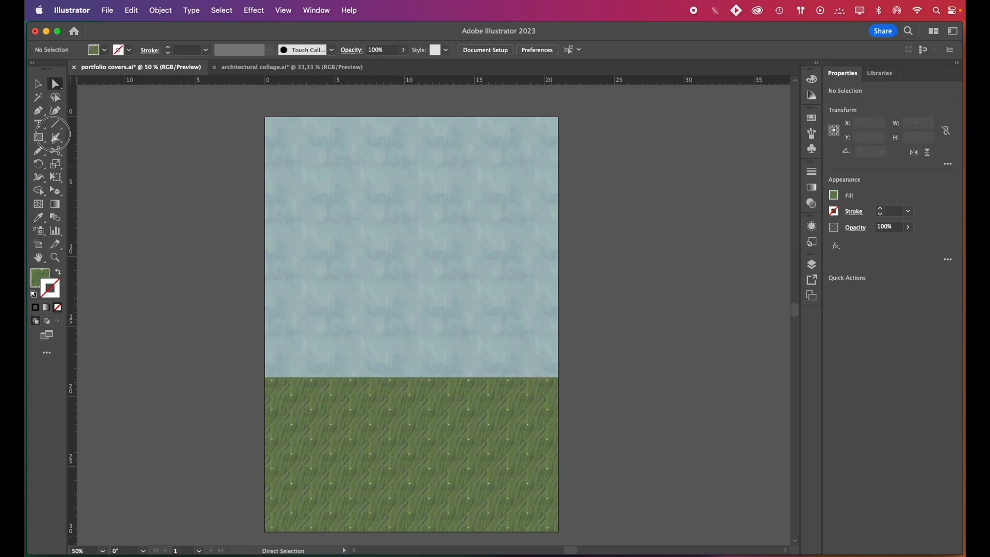
Set up the Rectangular Grid tool with no fill, a white stroke, 3 horizontal dividers and 3 vertical dividers
{"action": "left_click", "coordinate": [61, 129]}
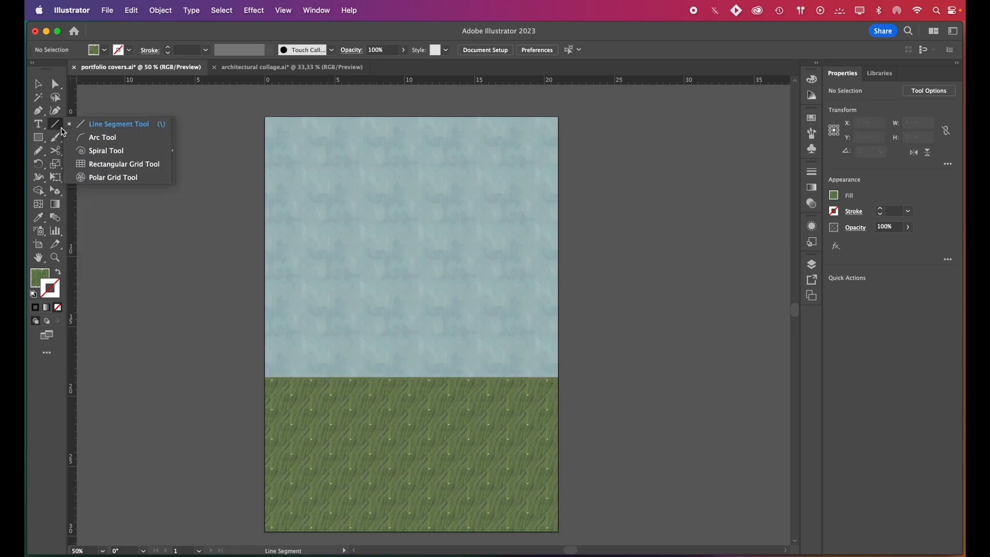
{"action": "left_click", "coordinate": [122, 170]}
{"action": "left_click", "coordinate": [58, 307]}
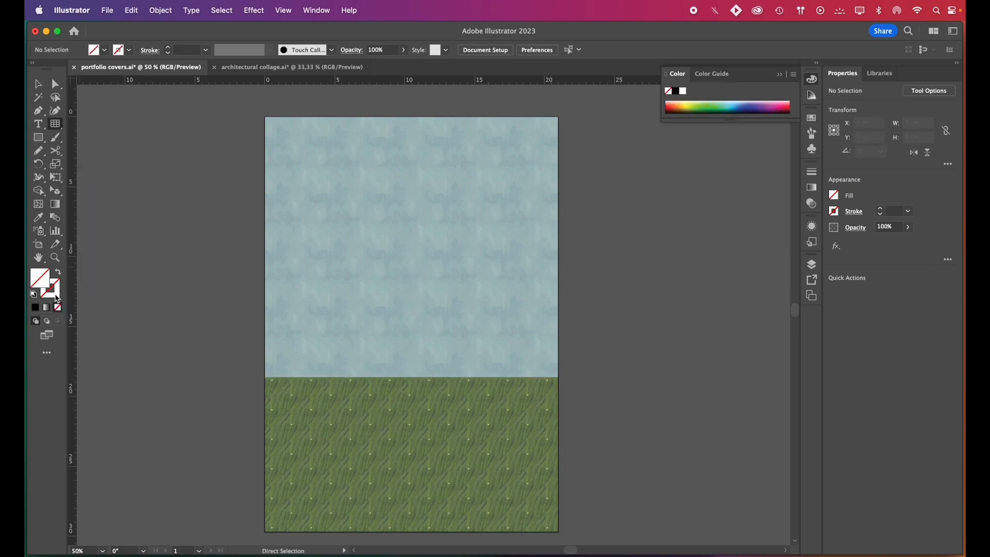
{"action": "left_click", "coordinate": [35, 308]}
{"action": "double_click", "coordinate": [56, 127]}
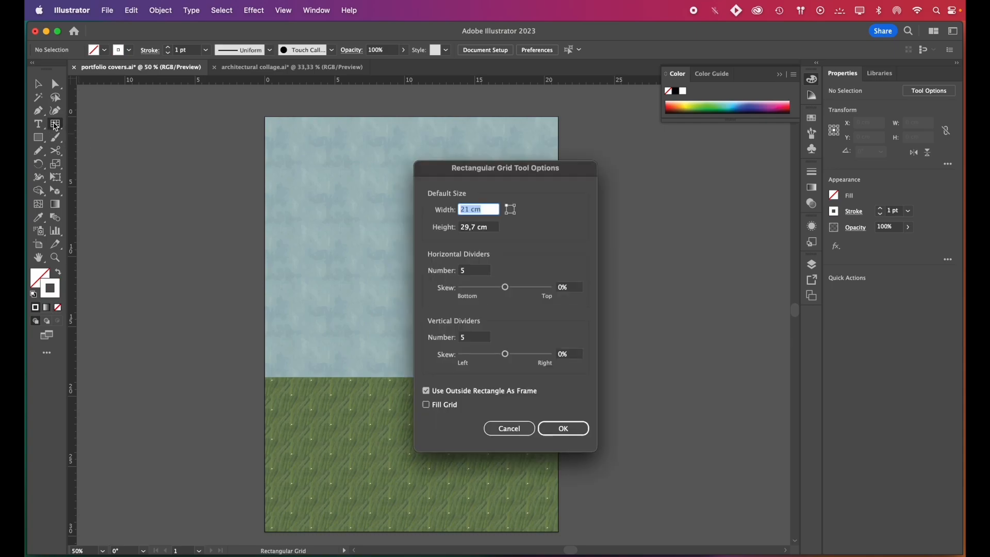
{"action": "left_click_drag", "start_coordinate": [473, 275], "coordinate": [453, 273]}
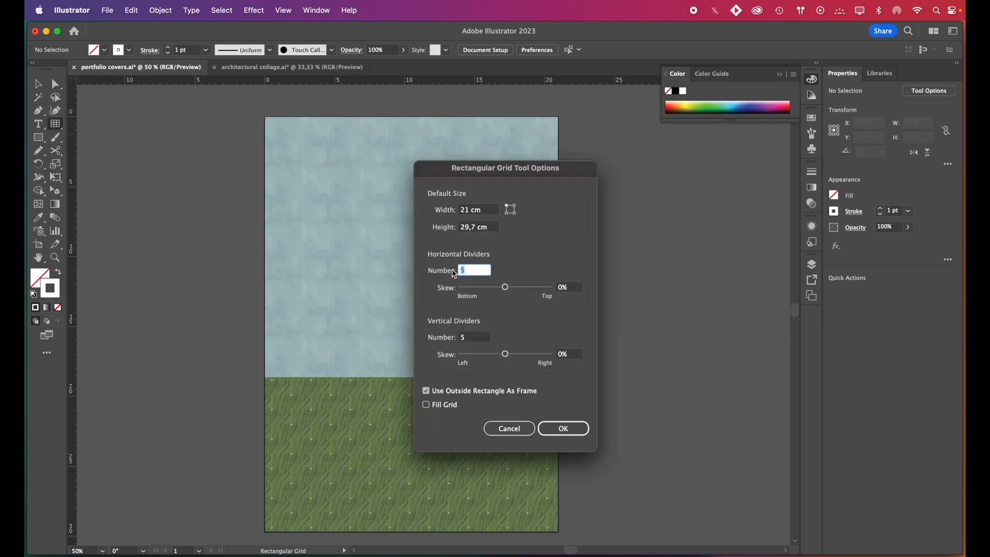
{"action": "left_click_drag", "start_coordinate": [475, 340], "coordinate": [462, 338]}
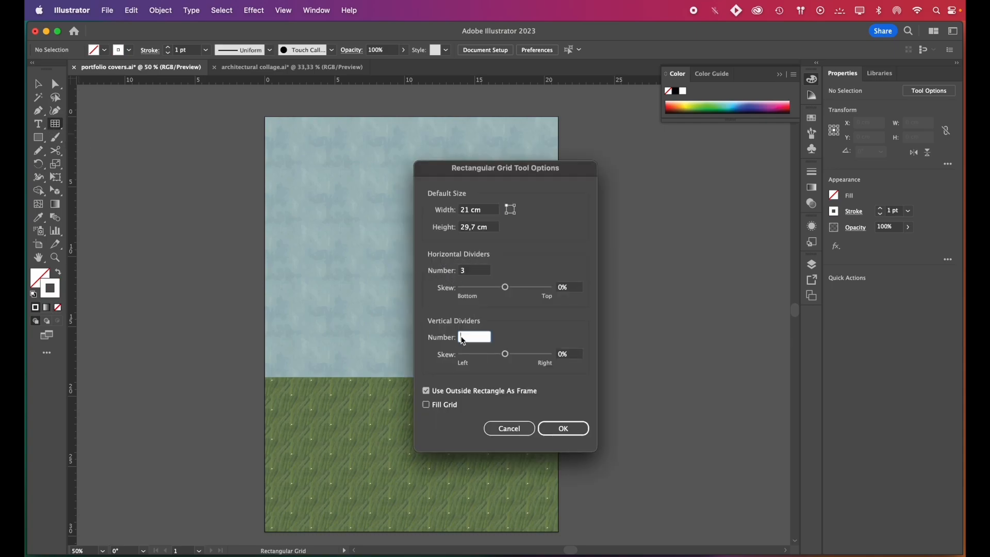
{"action": "left_click", "coordinate": [569, 433]}
Draw the grid over the whole artboard and set its stroke weight to 0,5 pt
{"action": "mouse_move", "coordinate": [265, 117]}
{"action": "left_mouse_down"}
{"action": "mouse_move", "coordinate": [515, 493]}
{"action": "mouse_move", "coordinate": [558, 532]}
{"action": "left_mouse_up"}
{"action": "key", "text": "v"}
{"action": "left_click", "coordinate": [192, 216]}
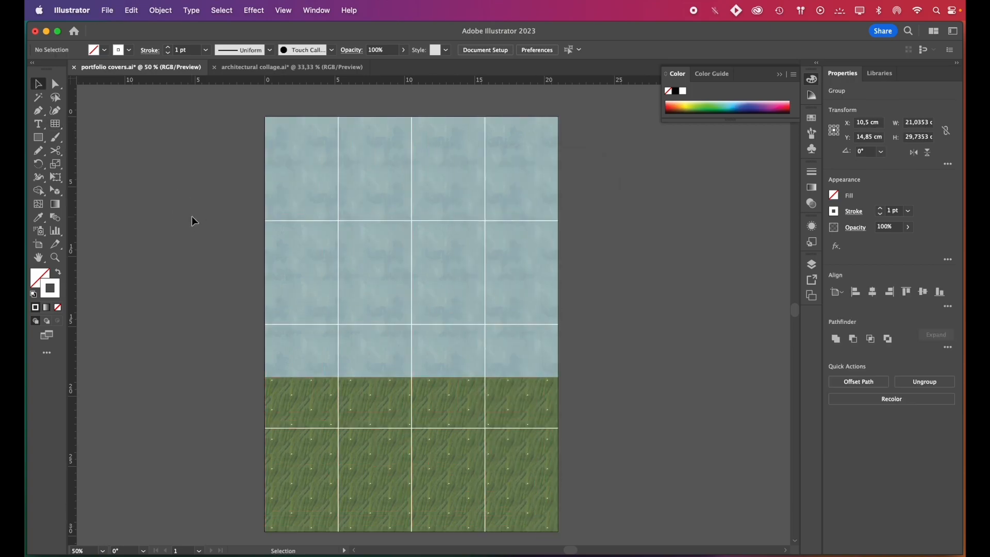
{"action": "left_click", "coordinate": [379, 324]}
{"action": "left_click", "coordinate": [907, 212]}
{"action": "left_click", "coordinate": [914, 236]}
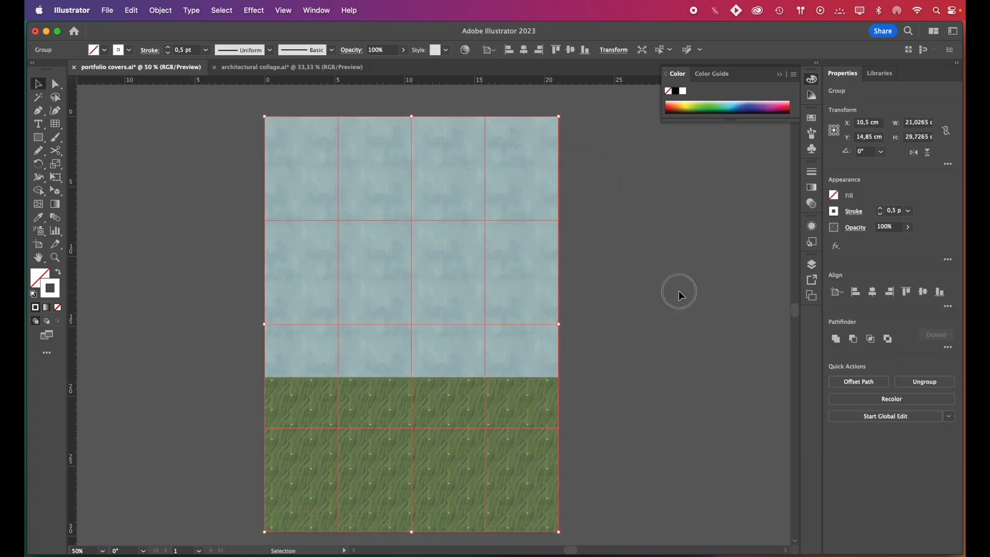
{"action": "left_click", "coordinate": [679, 290]}
Add a small white circle without stroke, about 0.18 cm across, on the grid's upper-left intersection
{"action": "scroll", "coordinate": [678, 290], "scroll_direction": "down", "scroll_amount": 1}
{"action": "left_click_drag", "start_coordinate": [38, 137], "coordinate": [82, 164]}
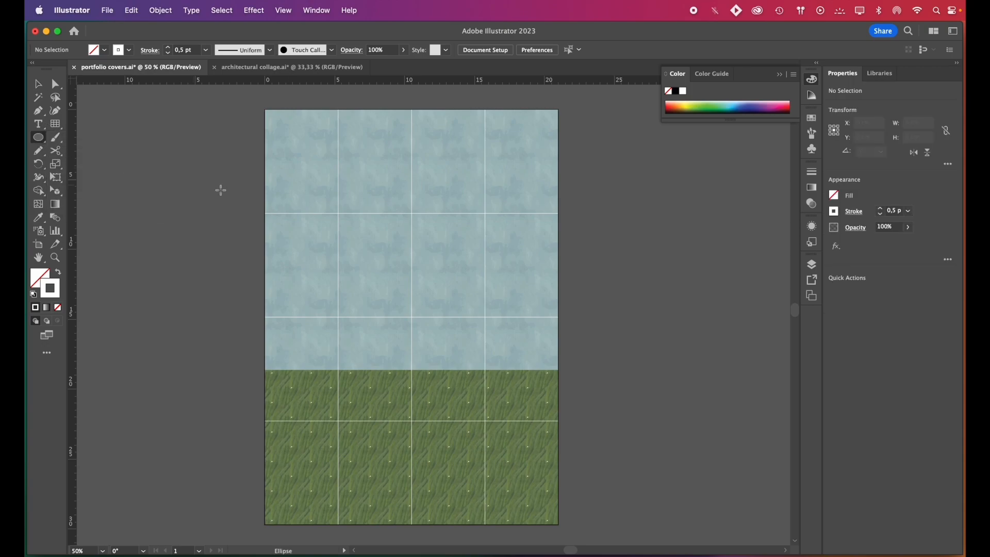
{"action": "scroll", "coordinate": [348, 213], "scroll_direction": "up", "scroll_amount": 7}
{"action": "key", "text": "shift+x"}
{"action": "key", "text": "v"}
{"action": "left_click_drag", "start_coordinate": [320, 272], "coordinate": [335, 257]}
{"action": "left_click", "coordinate": [354, 245]}
{"action": "scroll", "coordinate": [339, 246], "scroll_direction": "down", "scroll_amount": 7}
{"action": "left_click", "coordinate": [233, 290]}
Duplicate the small white circle onto all the remaining grid intersections, first along the row and then down the rows
{"action": "scroll", "coordinate": [340, 238], "scroll_direction": "up", "scroll_amount": 3}
{"action": "left_click_drag", "start_coordinate": [293, 281], "coordinate": [734, 294]}
{"action": "left_click", "coordinate": [514, 281], "text": "shift"}
{"action": "left_click", "coordinate": [293, 281], "text": "shift"}
{"action": "scroll", "coordinate": [260, 175], "scroll_direction": "down", "scroll_amount": 2}
{"action": "left_click_drag", "start_coordinate": [373, 222], "coordinate": [373, 361]}
{"action": "scroll", "coordinate": [426, 313], "scroll_direction": "down", "scroll_amount": 4}
{"action": "left_click_drag", "start_coordinate": [373, 263], "coordinate": [373, 402]}
{"action": "scroll", "coordinate": [344, 427], "scroll_direction": "down", "scroll_amount": 1}
{"action": "left_click", "coordinate": [142, 401]}
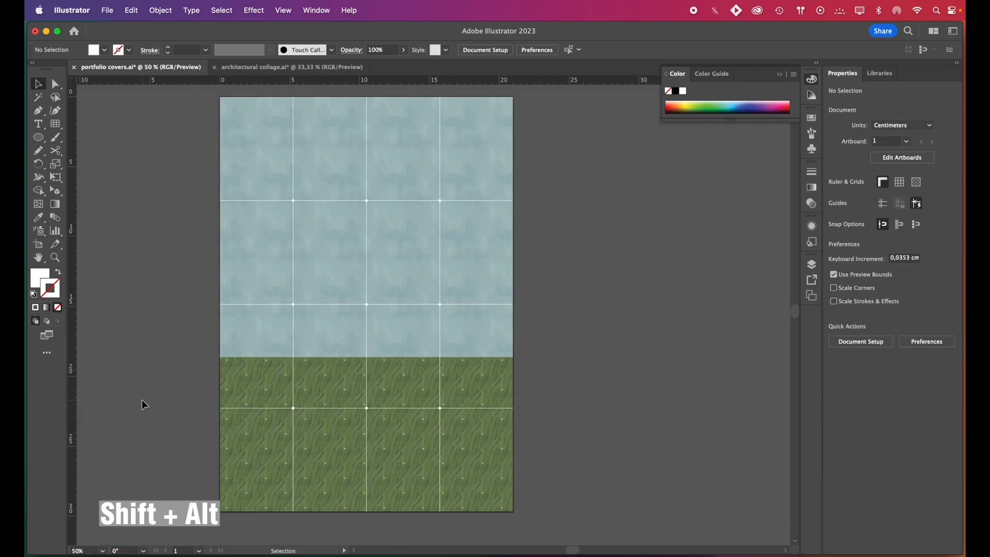
Lower the opacity of the sky and grass rectangles together to about 84%
{"action": "left_click_drag", "start_coordinate": [576, 551], "coordinate": [573, 552]}
{"action": "scroll", "coordinate": [601, 407], "scroll_direction": "up", "scroll_amount": 1}
{"action": "left_click", "coordinate": [553, 378]}
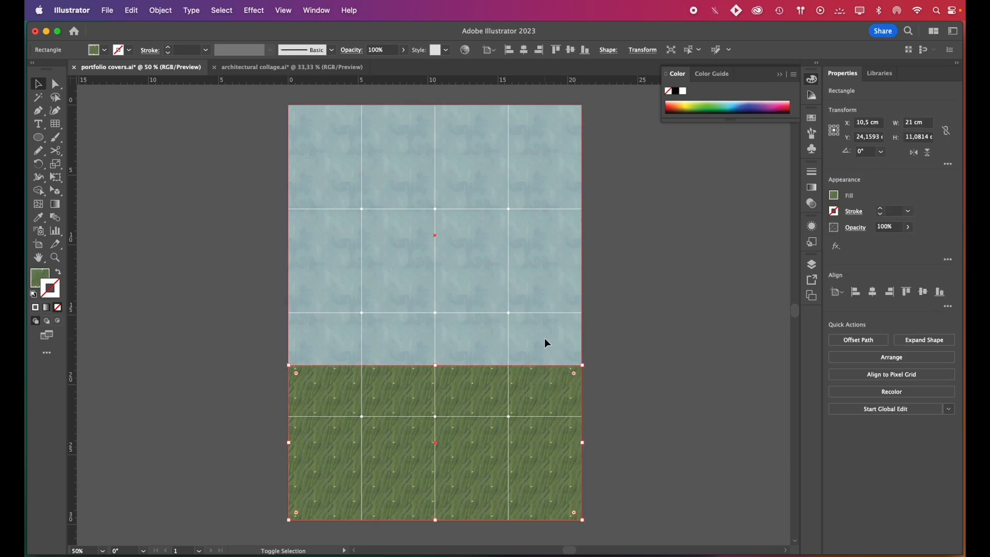
{"action": "left_click", "coordinate": [545, 338], "text": "shift"}
{"action": "left_click_drag", "start_coordinate": [904, 244], "coordinate": [902, 247]}
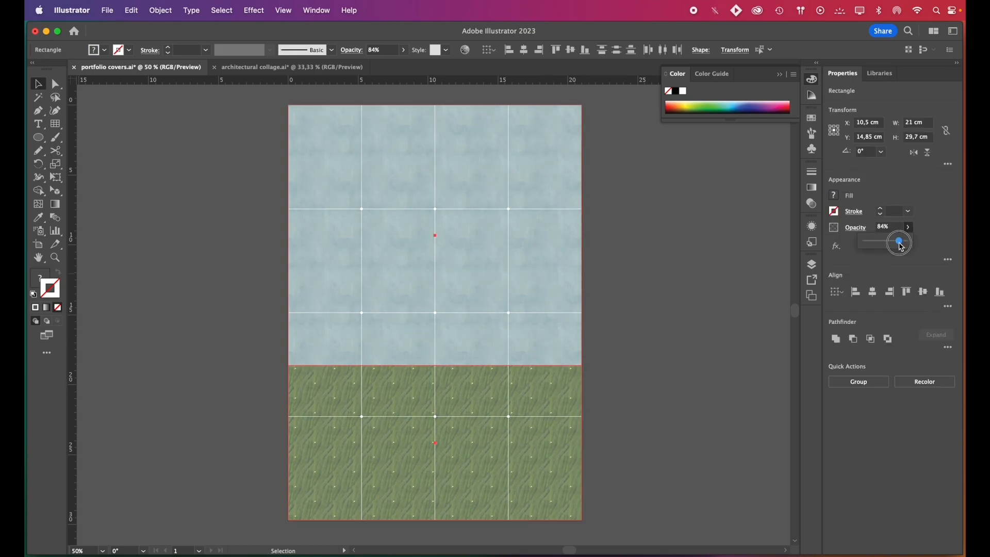
{"action": "left_click", "coordinate": [593, 221]}
Copy the red sun from the architectural collage into the cover, shrink it and place it on the horizon at the right
{"action": "key", "text": "ctrl+Tab"}
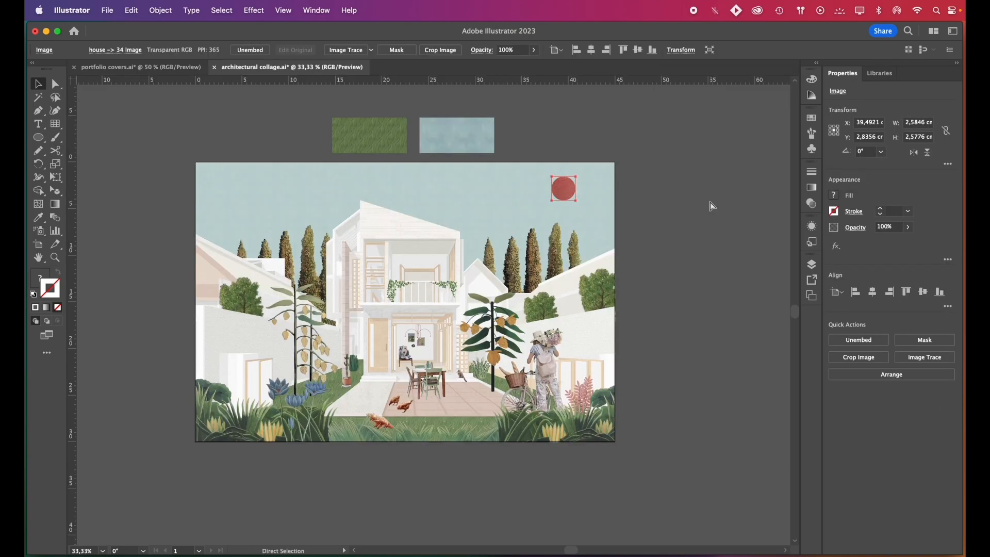
{"action": "left_click", "coordinate": [155, 67]}
{"action": "key", "text": "super+v"}
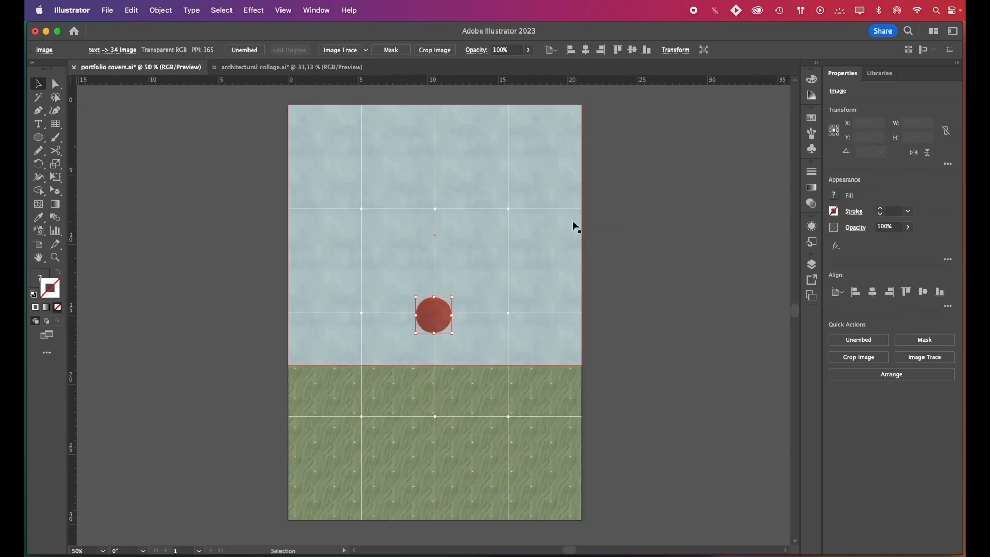
{"action": "left_click_drag", "start_coordinate": [452, 333], "coordinate": [548, 367]}
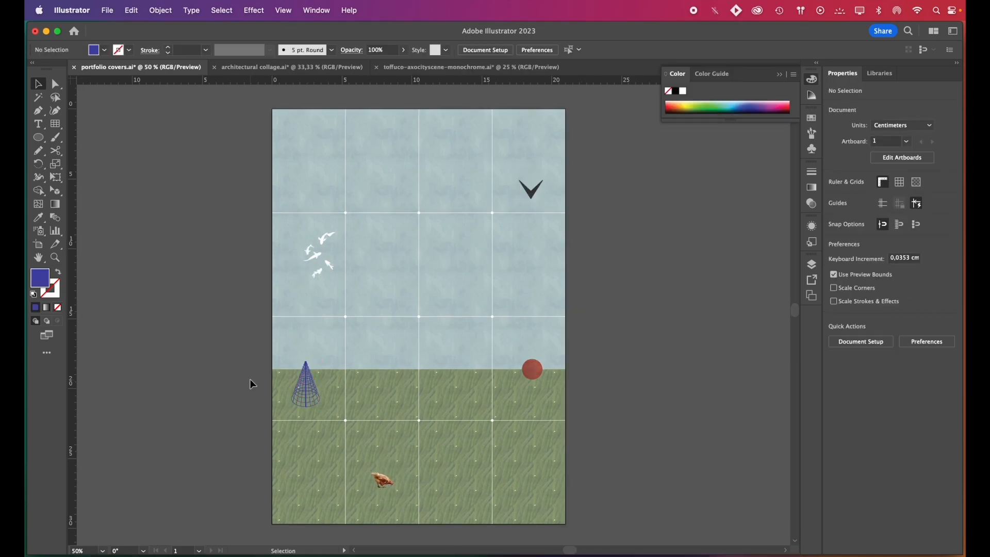
Add a text frame reading "portfolio." in the right half of the sky, coloured white at 60 pt
{"action": "scroll", "coordinate": [249, 382], "scroll_direction": "right", "scroll_amount": 4}
{"action": "key", "text": "t"}
{"action": "left_click_drag", "start_coordinate": [310, 242], "coordinate": [461, 277]}
{"action": "type", "text": "portfolio."}
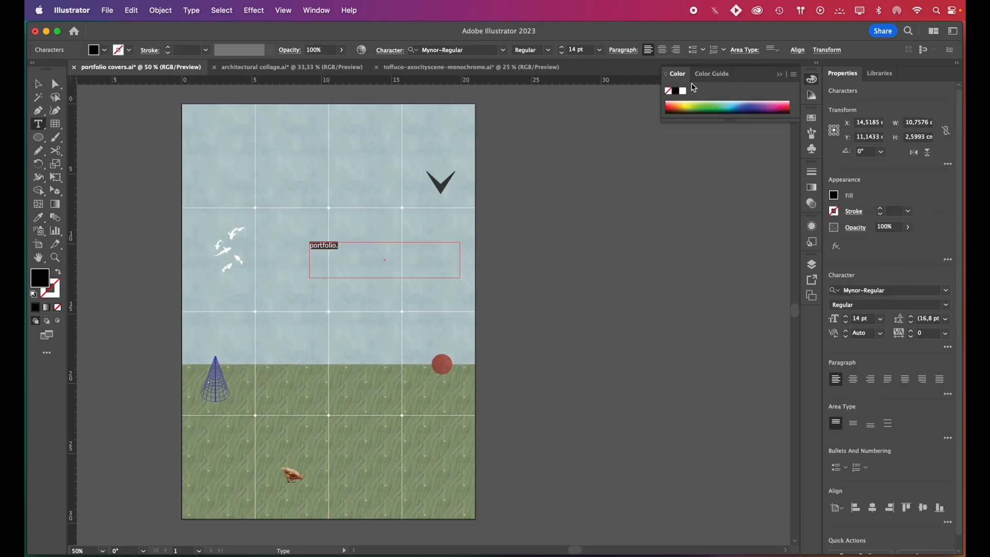
{"action": "left_click", "coordinate": [685, 93]}
{"action": "left_click", "coordinate": [881, 320]}
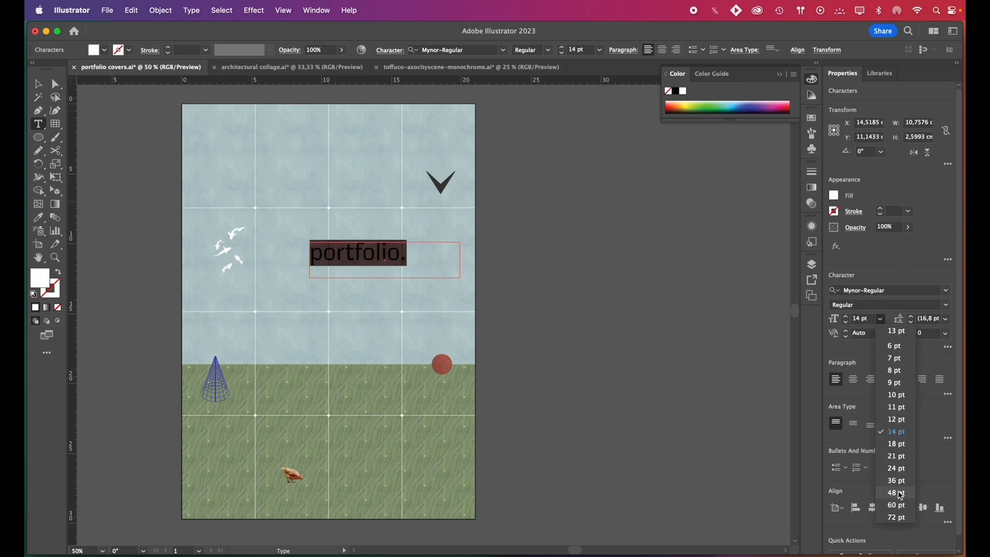
{"action": "left_click", "coordinate": [895, 505]}
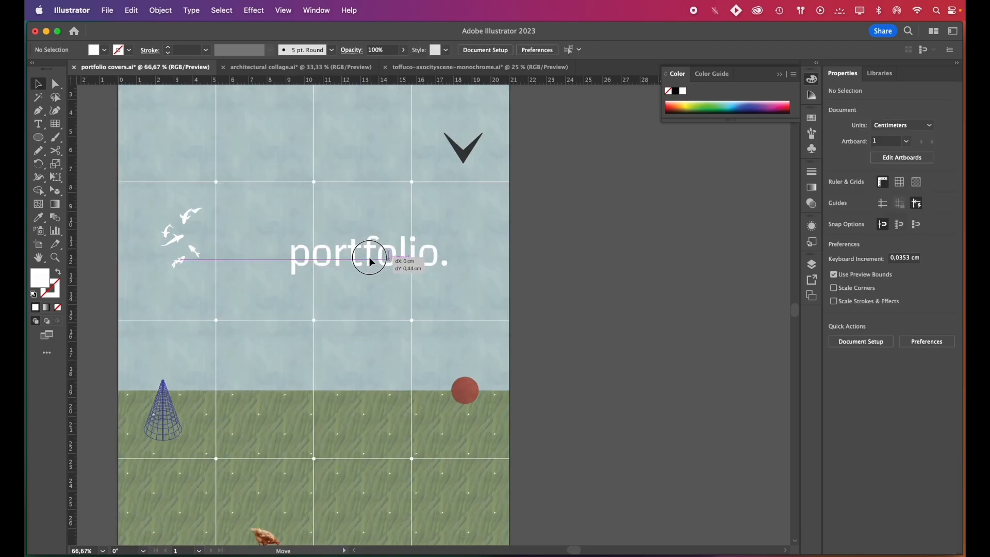
Change the title's font to Menlo and extend its text frame downward to fit two lines
{"action": "left_click_drag", "start_coordinate": [371, 261], "coordinate": [387, 260]}
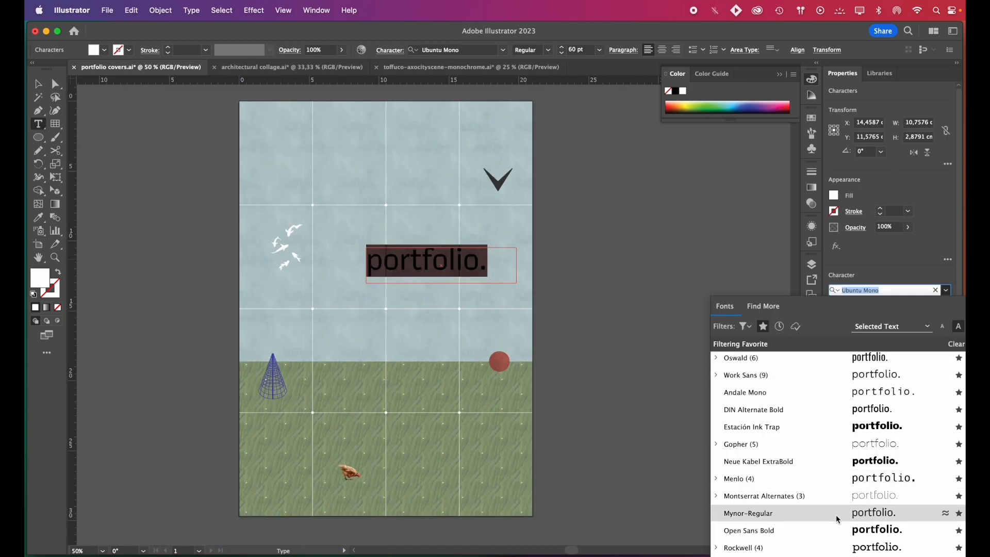
{"action": "left_click", "coordinate": [840, 478]}
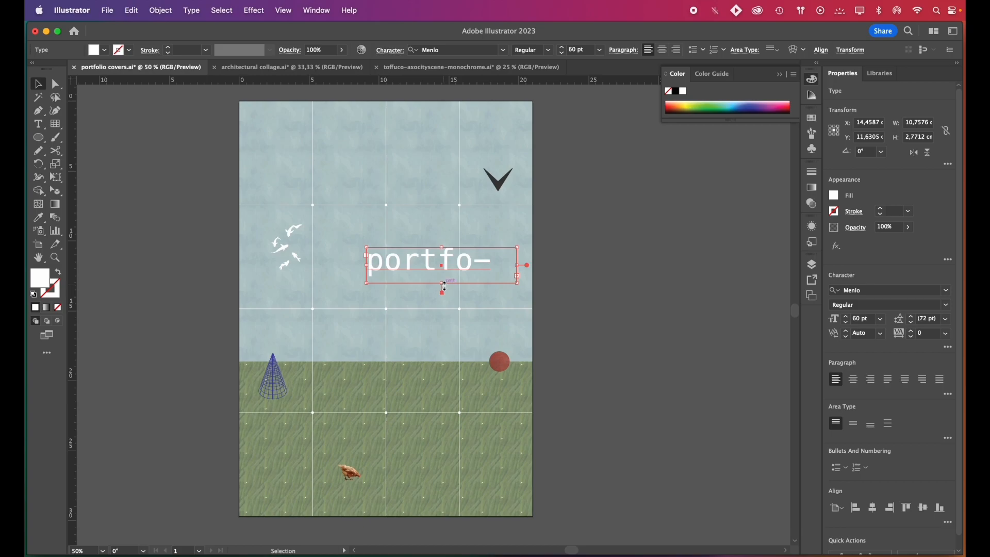
{"action": "left_click_drag", "start_coordinate": [444, 287], "coordinate": [443, 310]}
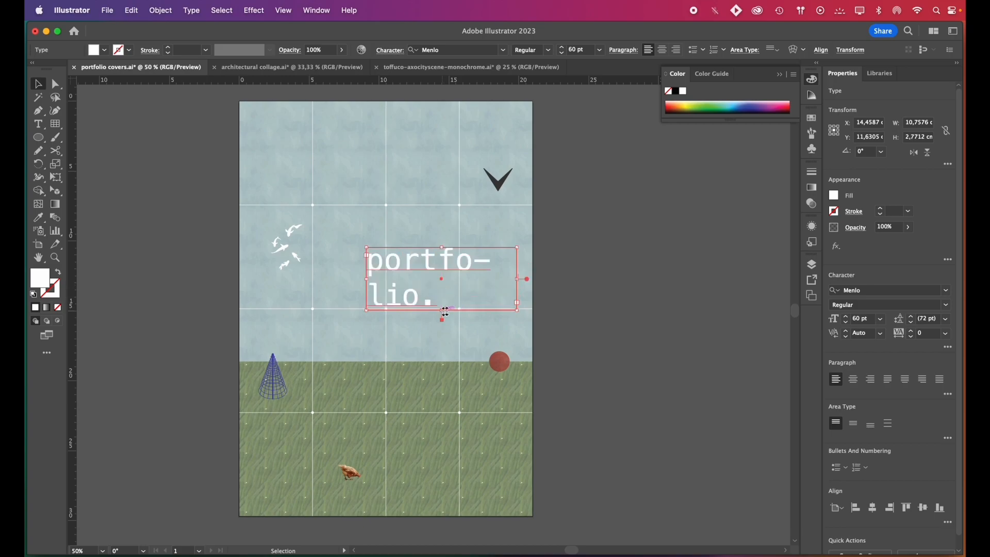
{"action": "key", "text": "super+equal"}
Move the title so its second line rests on the middle grid line and delete its full stop
{"action": "left_click_drag", "start_coordinate": [410, 267], "coordinate": [452, 273]}
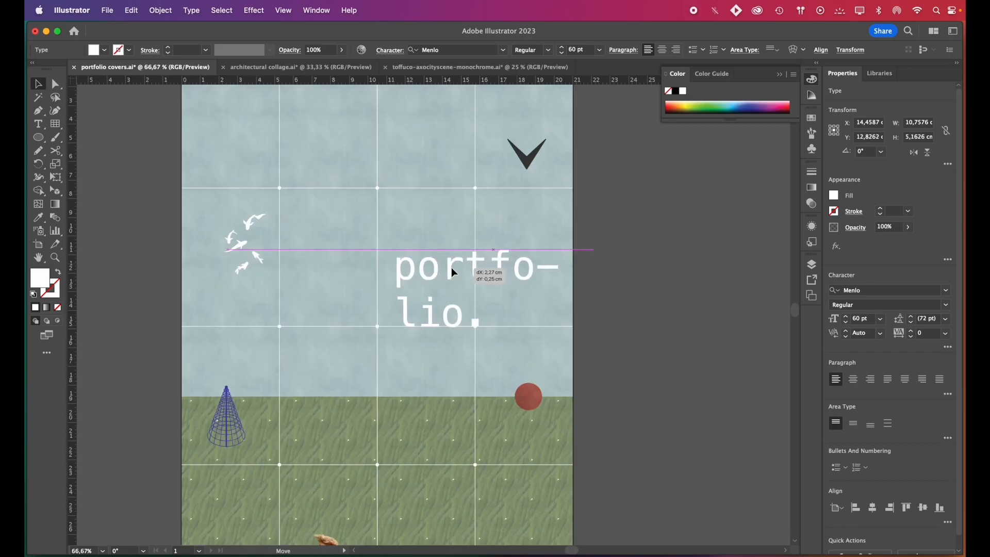
{"action": "double_click", "coordinate": [487, 314]}
{"action": "key", "text": "Escape"}
Enlarge the circle on the grid intersection beside "lio" so it serves as the title's full stop
{"action": "left_click", "coordinate": [475, 326]}
{"action": "key", "text": "super+equal"}
{"action": "key", "text": "super+equal"}
{"action": "key", "text": "super+equal"}
{"action": "key", "text": "super+equal"}
{"action": "key", "text": "super+equal"}
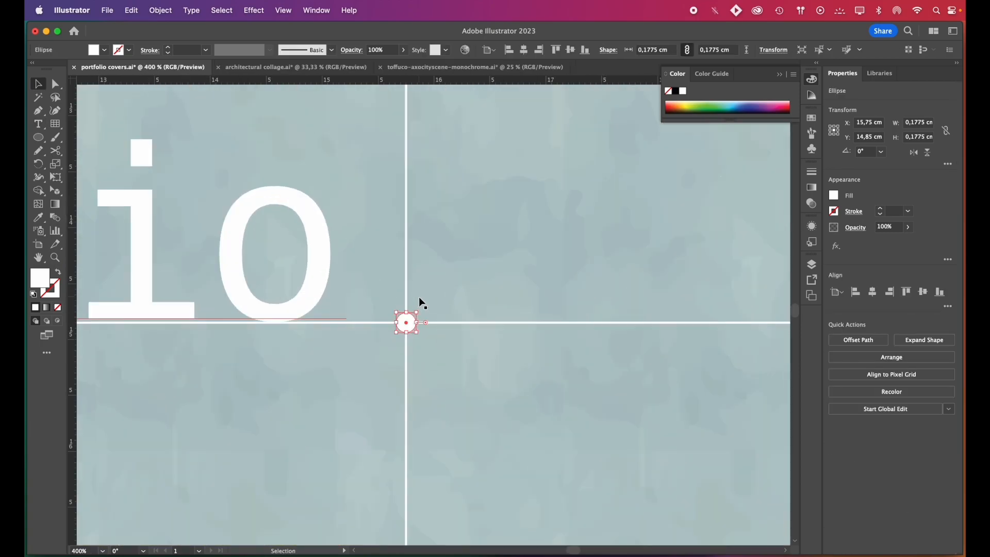
{"action": "left_click_drag", "start_coordinate": [415, 313], "coordinate": [435, 299]}
{"action": "key", "text": "super+minus"}
{"action": "key", "text": "super+minus"}
{"action": "key", "text": "super+minus"}
{"action": "key", "text": "super+minus"}
{"action": "key", "text": "super+minus"}
{"action": "key", "text": "super+minus"}
{"action": "left_click", "coordinate": [599, 338]}
Enlarge the circles on the lower-left and upper-left grid intersections in the same way
{"action": "scroll", "coordinate": [268, 407], "scroll_direction": "up", "scroll_amount": 3}
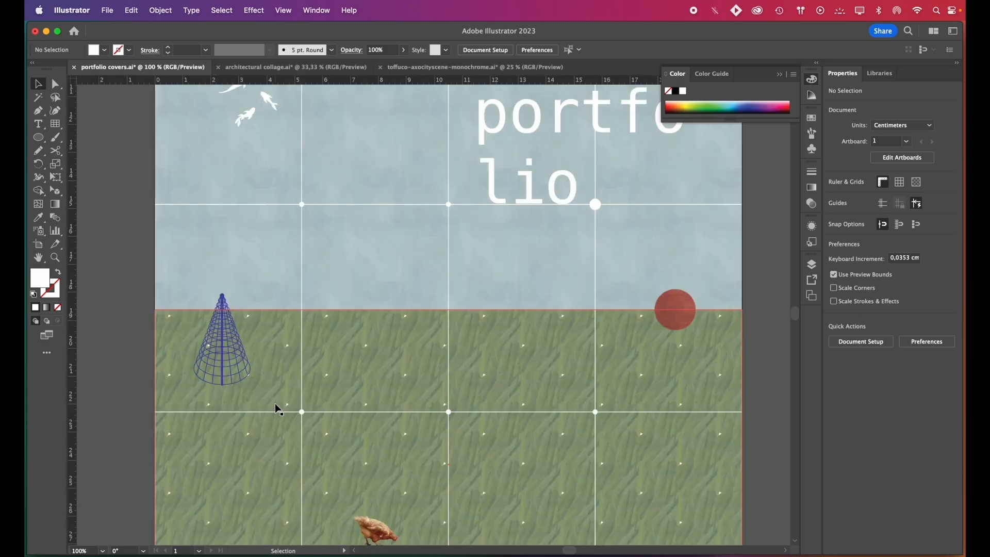
{"action": "left_click", "coordinate": [284, 407]}
{"action": "scroll", "coordinate": [314, 413], "scroll_direction": "down", "scroll_amount": 2}
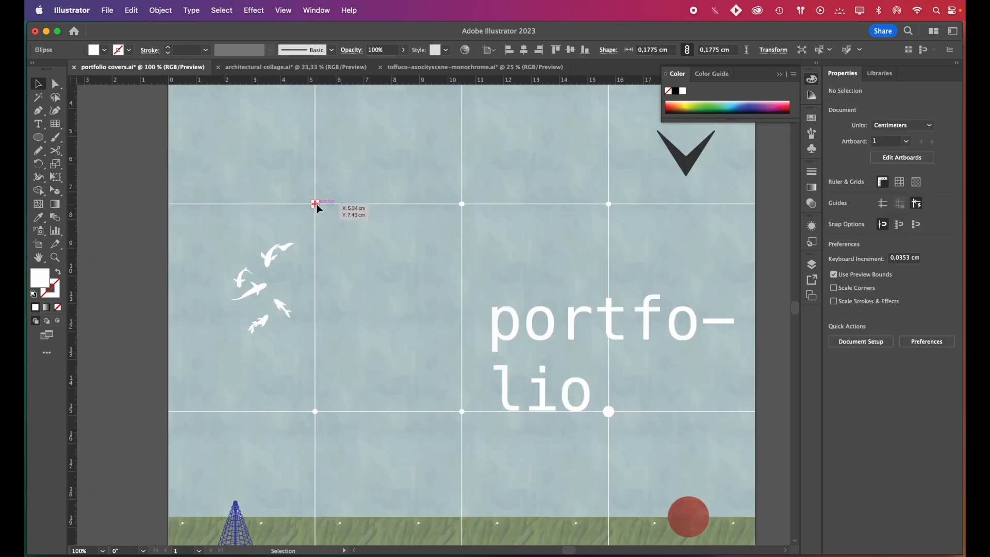
{"action": "left_click", "coordinate": [316, 204]}
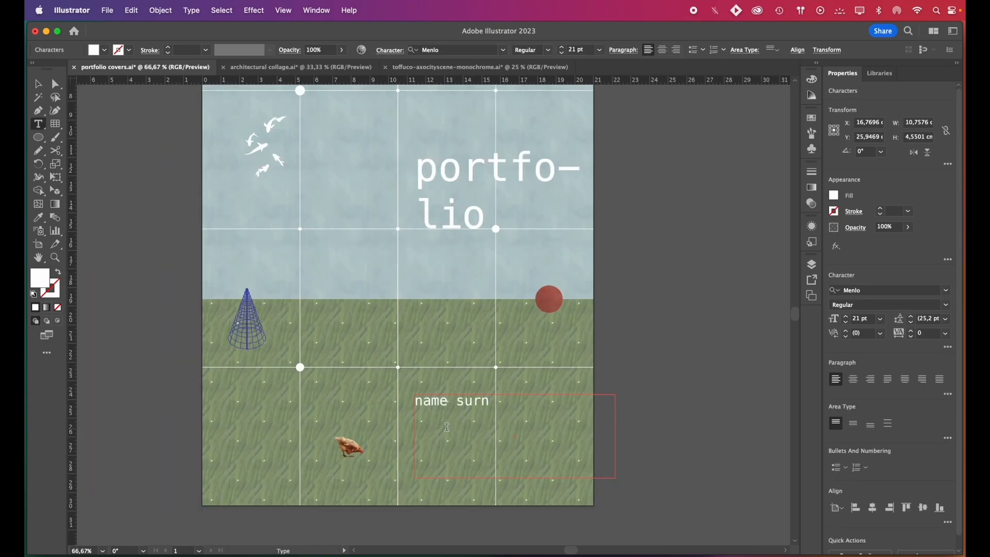
Complete the "name surname" text over the grass, fit its frame to the words and expand it into outlines
{"action": "type", "text": "ame"}
{"action": "left_click_drag", "start_coordinate": [548, 460], "coordinate": [538, 458]}
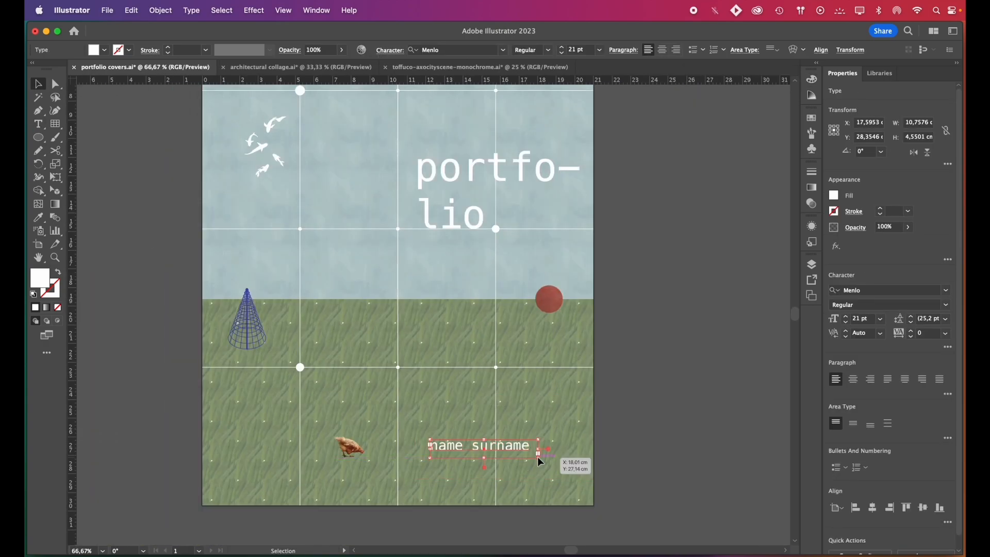
{"action": "left_click", "coordinate": [156, 12]}
{"action": "left_click", "coordinate": [193, 168]}
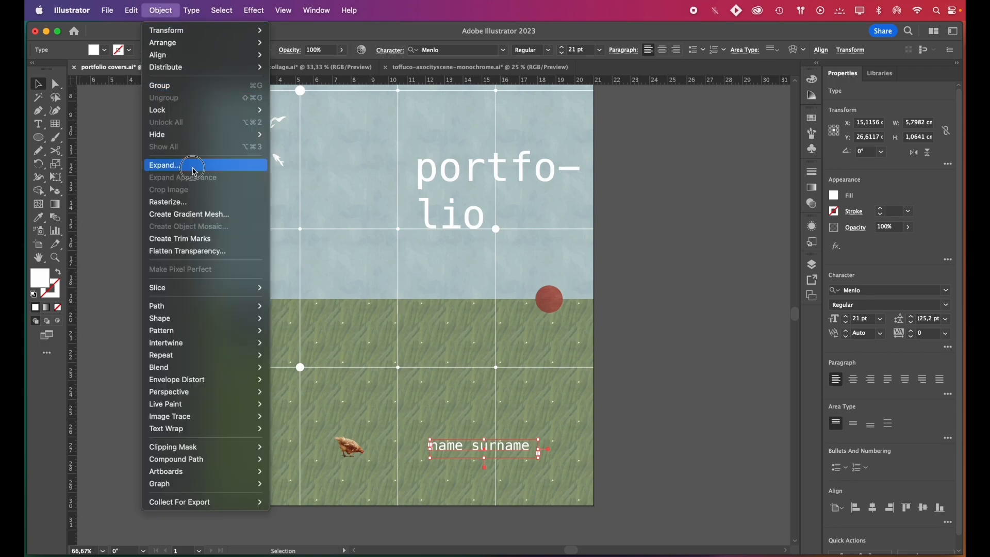
{"action": "left_click", "coordinate": [525, 369]}
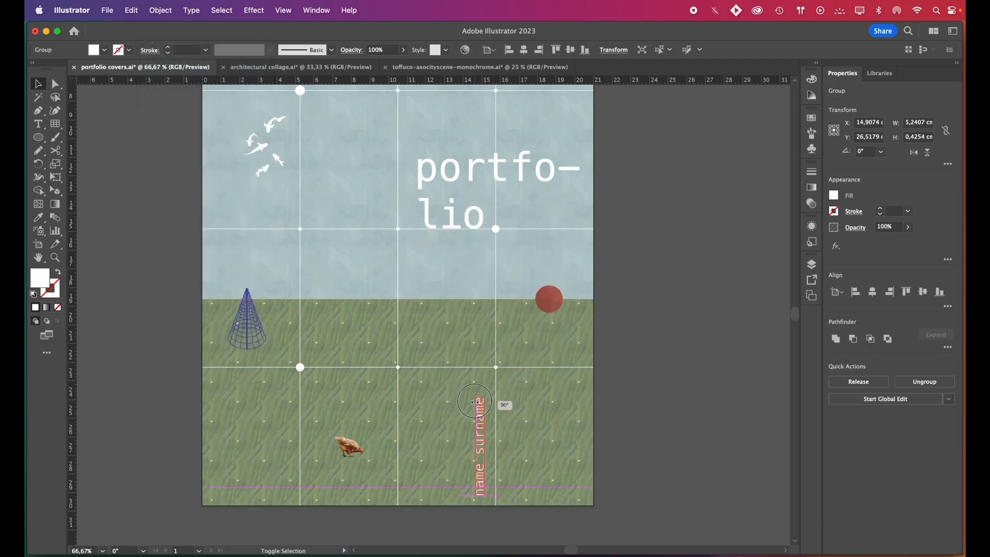
Rotate the outlined "name surname" by 90° and move it up against the rightmost inner vertical grid line
{"action": "scroll", "coordinate": [489, 478], "scroll_direction": "up", "scroll_amount": 5}
{"action": "left_click_drag", "start_coordinate": [467, 480], "coordinate": [516, 475]}
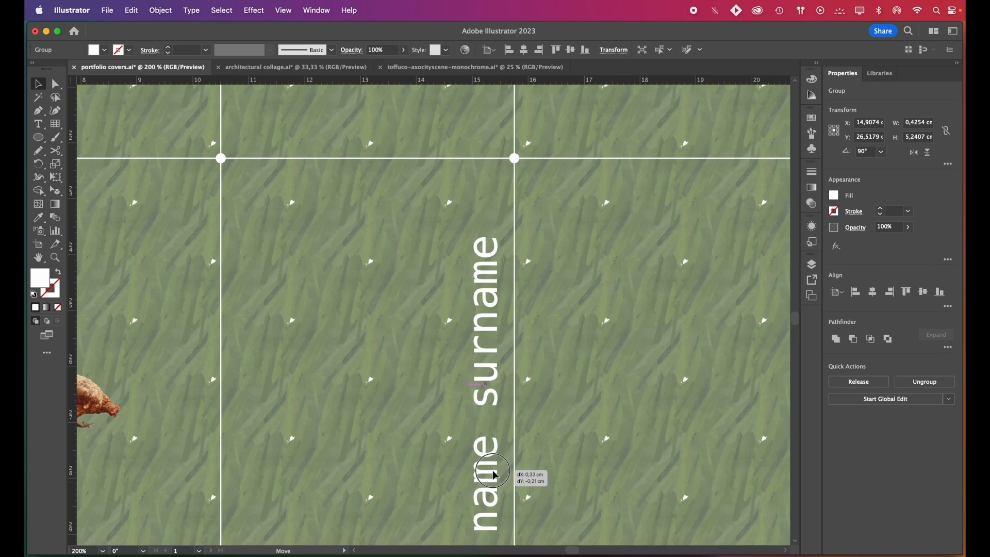
{"action": "left_click_drag", "start_coordinate": [382, 200], "coordinate": [462, 159]}
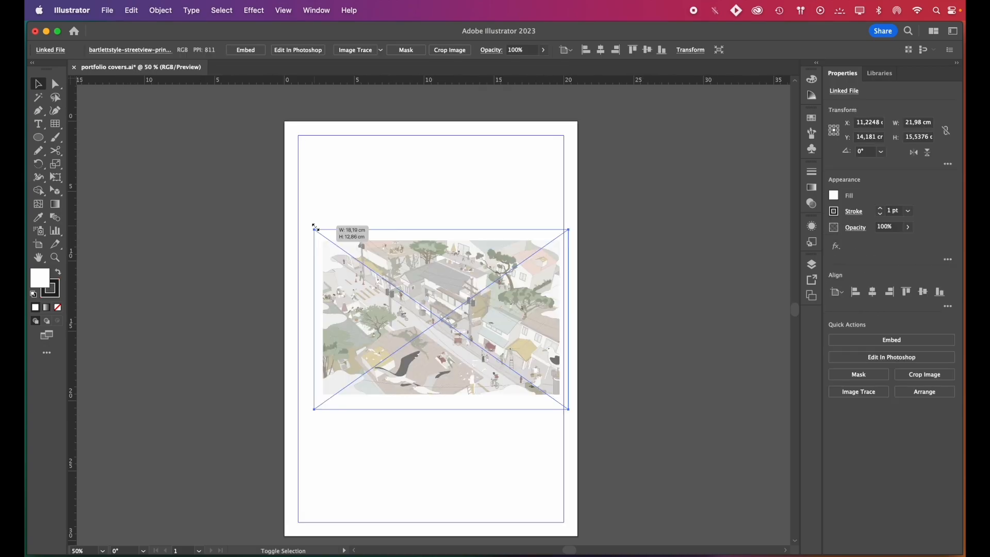
Position the faded street illustration on the blank cover and draw a light grey rectangle behind it covering the artboard
{"action": "left_click_drag", "start_coordinate": [412, 293], "coordinate": [397, 308]}
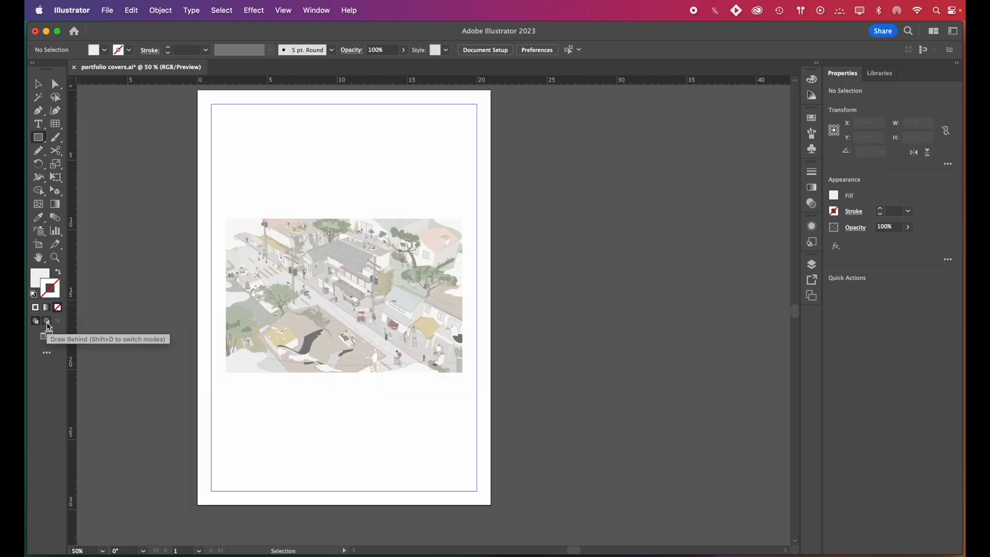
{"action": "left_click", "coordinate": [46, 321]}
{"action": "left_click_drag", "start_coordinate": [198, 91], "coordinate": [490, 505]}
{"action": "key", "text": "v"}
Draw a white rectangular grid without fill, with 3 horizontal and 4 vertical dividers, exactly over the street illustration
{"action": "left_click", "coordinate": [57, 124]}
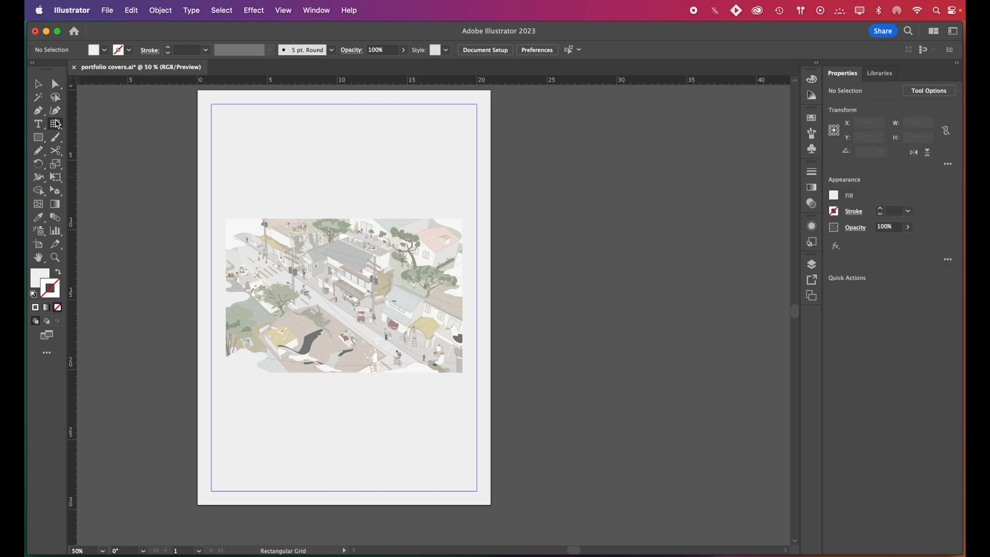
{"action": "left_click", "coordinate": [39, 276]}
{"action": "left_click", "coordinate": [58, 273]}
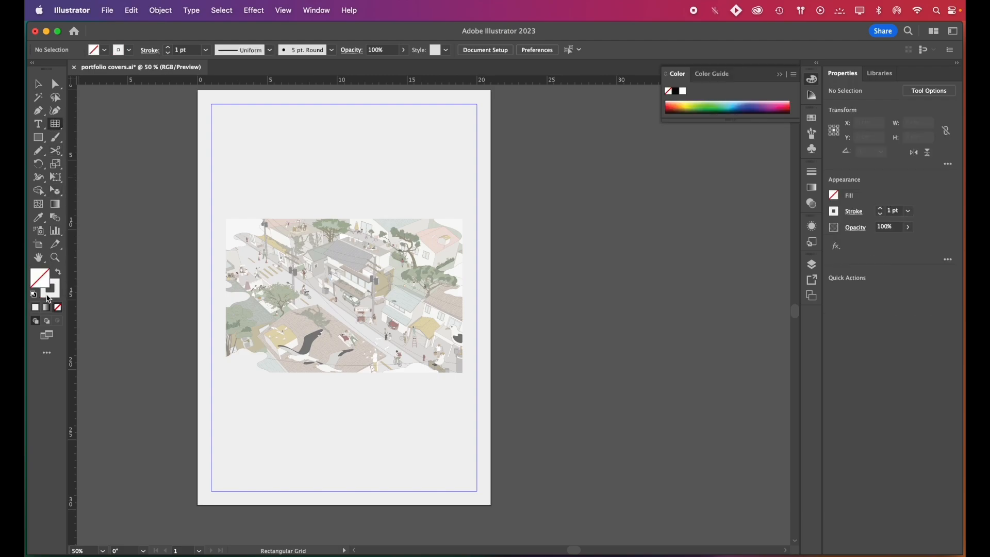
{"action": "key", "text": "super+equal"}
{"action": "left_click_drag", "start_coordinate": [190, 176], "coordinate": [506, 380]}
{"action": "key", "text": "super+equal"}
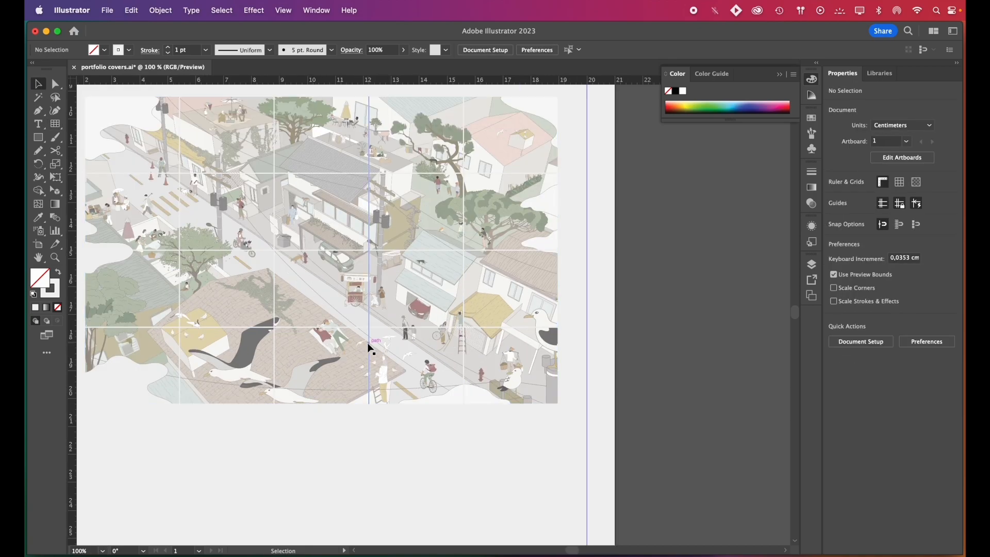
Thicken the strokes of the grid over the street illustration to 35 pt
{"action": "left_click", "coordinate": [370, 348]}
{"action": "key", "text": "super+minus"}
{"action": "left_click", "coordinate": [910, 211]}
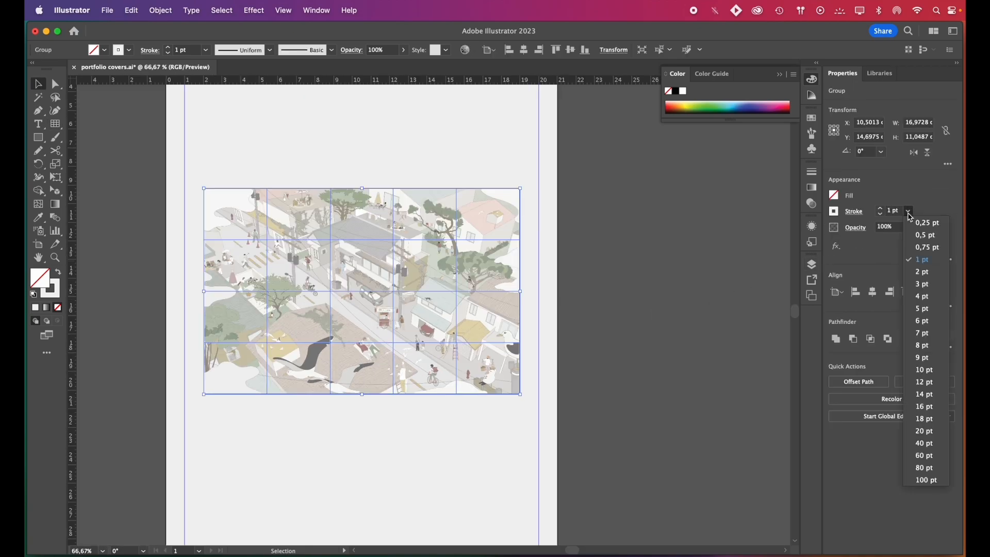
{"action": "left_click", "coordinate": [921, 430]}
{"action": "left_click", "coordinate": [547, 325]}
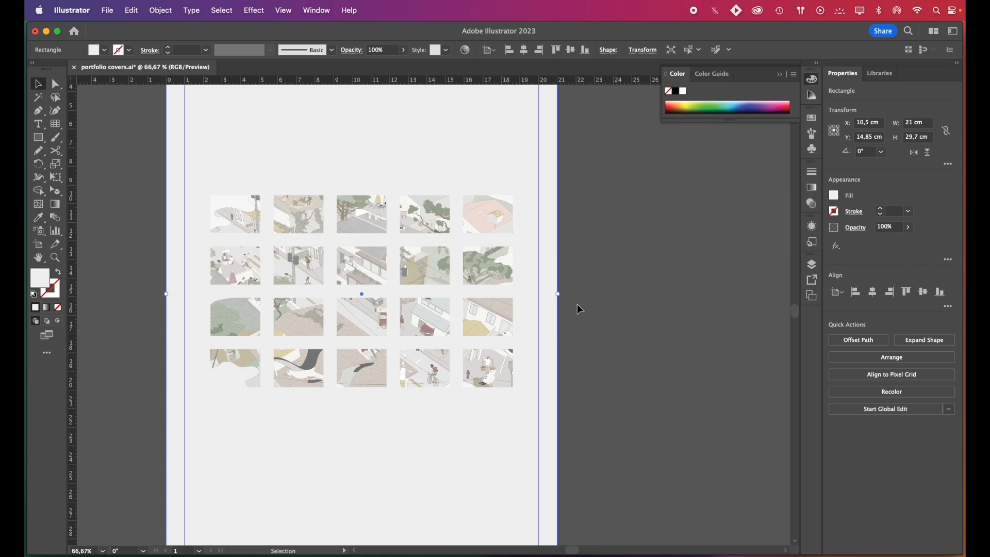
{"action": "key", "text": "super+minus"}
{"action": "left_click", "coordinate": [264, 241]}
{"action": "scroll", "coordinate": [264, 241], "scroll_direction": "up", "scroll_amount": 1}
{"action": "left_click", "coordinate": [909, 212]}
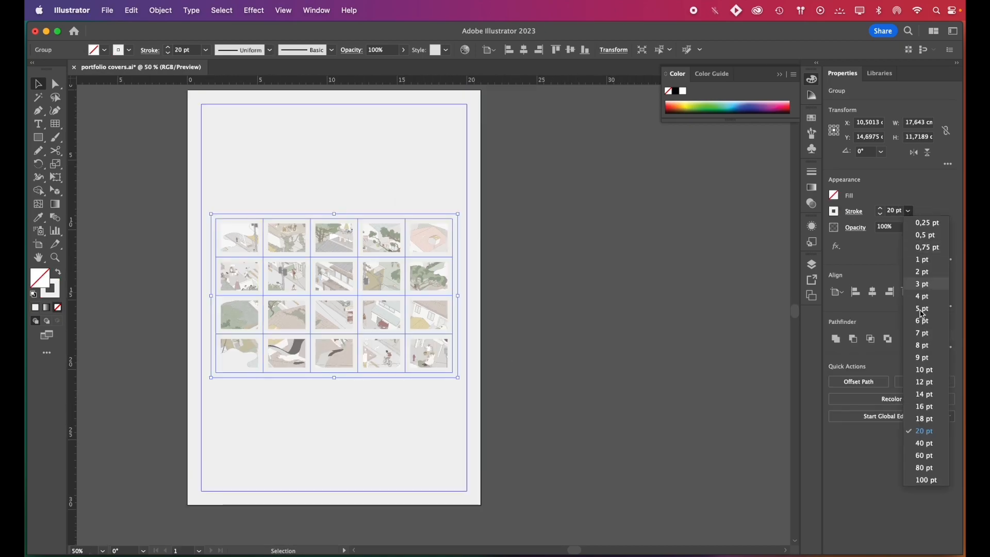
{"action": "left_click", "coordinate": [916, 439]}
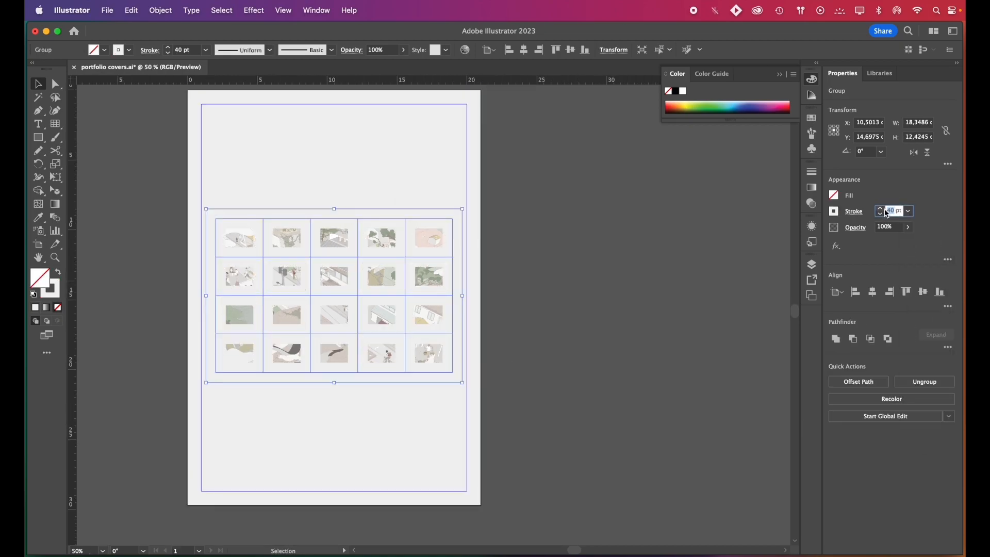
{"action": "key", "text": "Return"}
{"action": "scroll", "coordinate": [504, 337], "scroll_direction": "up", "scroll_amount": 1}
{"action": "scroll", "coordinate": [505, 338], "scroll_direction": "left", "scroll_amount": 1}
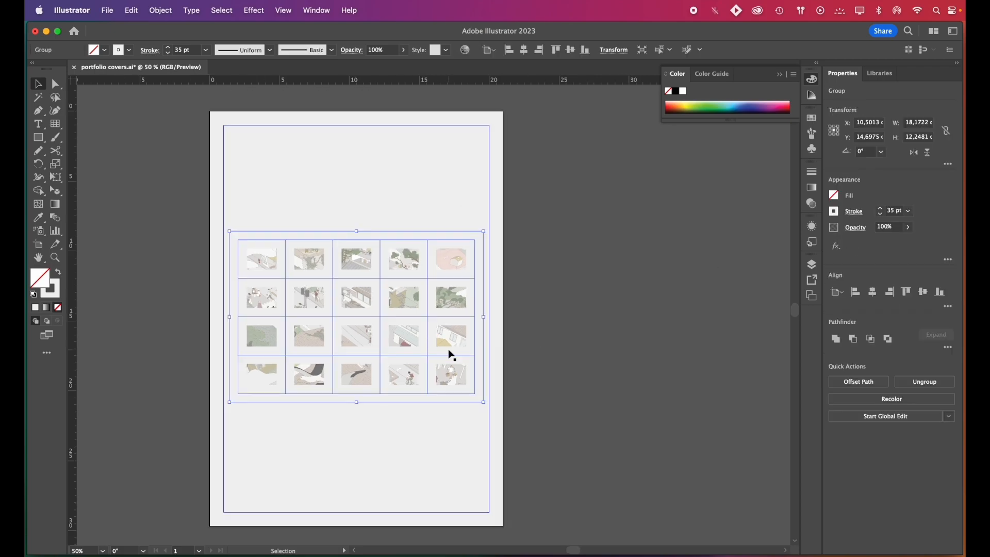
Expand the grid's fill and stroke and unite the pieces into a single shape
{"action": "left_click", "coordinate": [160, 10]}
{"action": "left_click", "coordinate": [205, 167]}
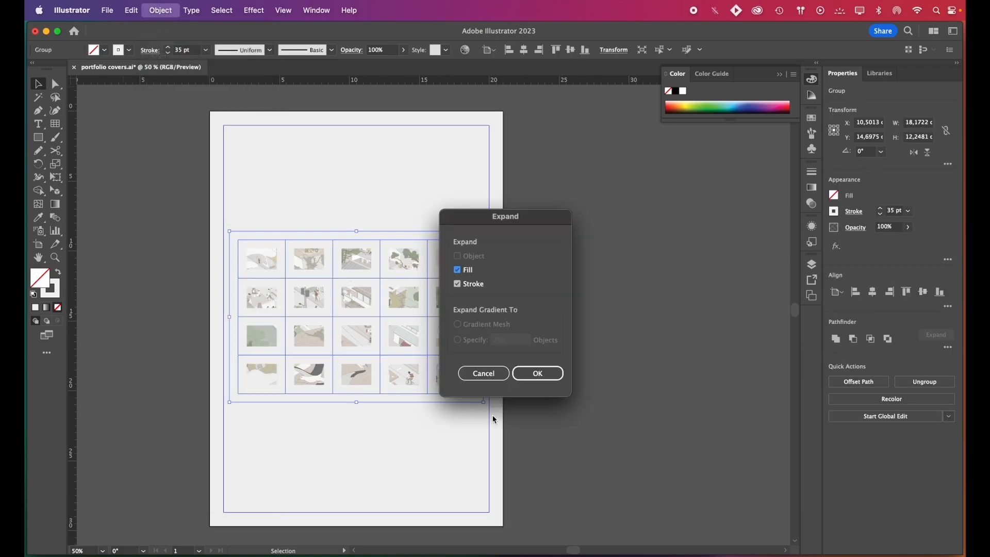
{"action": "left_click", "coordinate": [528, 379]}
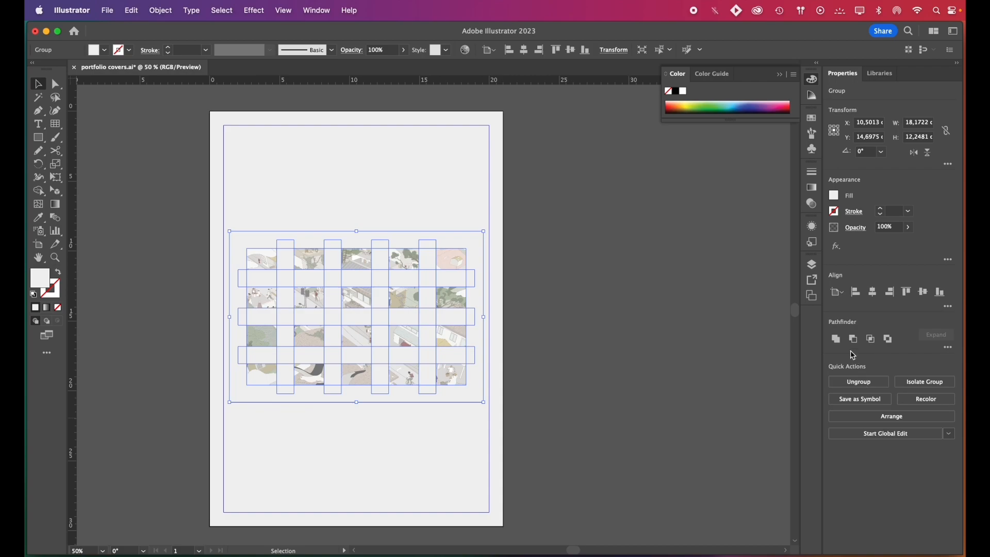
{"action": "left_click", "coordinate": [838, 340]}
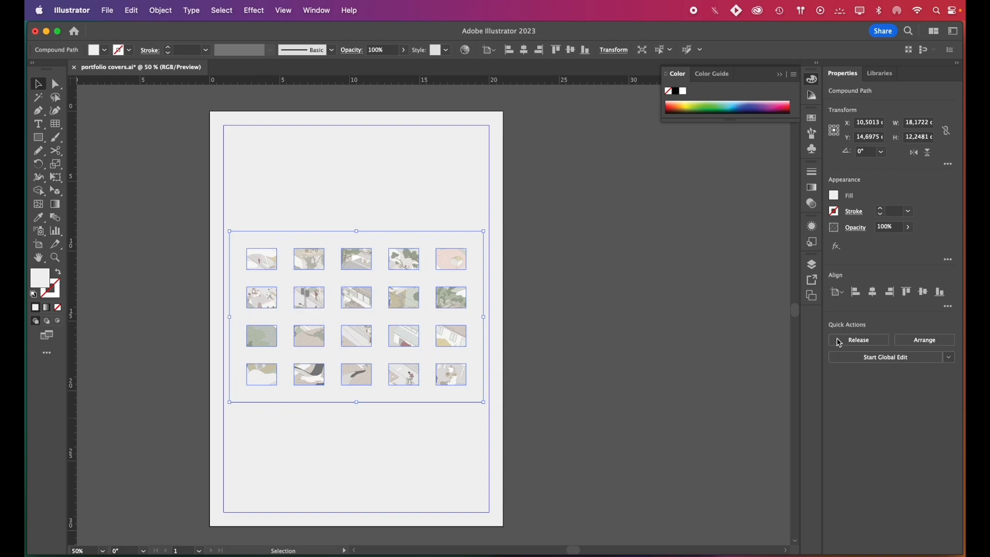
{"action": "left_click", "coordinate": [639, 366]}
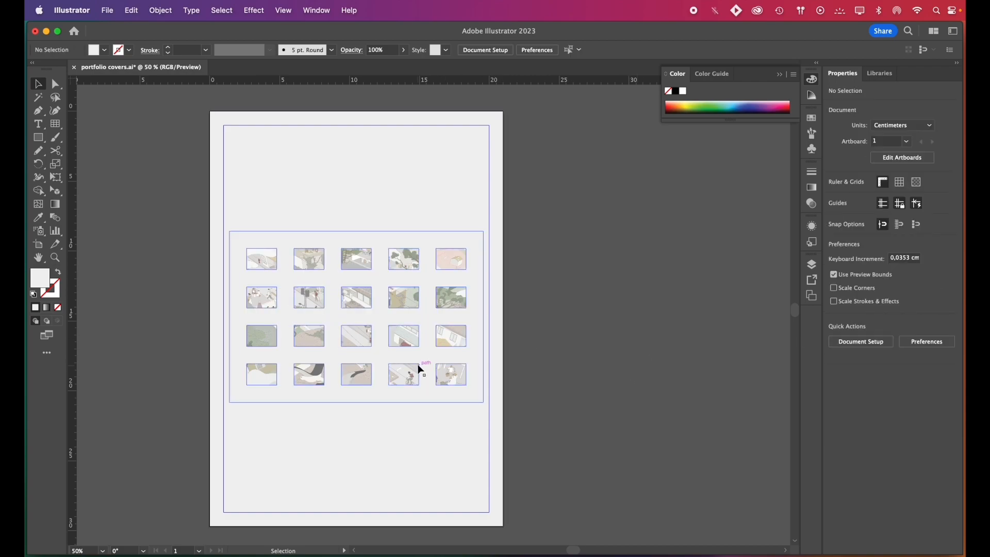
Move the united grid off the illustration onto the empty canvas beside the cover
{"action": "left_click_drag", "start_coordinate": [420, 370], "coordinate": [720, 365]}
{"action": "left_click", "coordinate": [679, 490]}
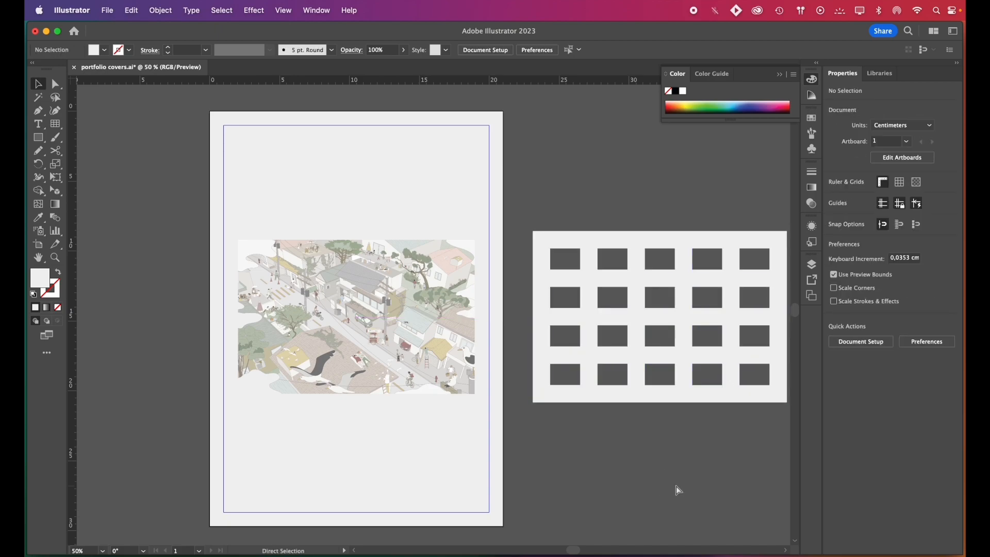
Place the title "portfolio" in Acumin Variable Concept above the first row of windows and "name surname" beneath the last row
{"action": "left_click", "coordinate": [898, 494]}
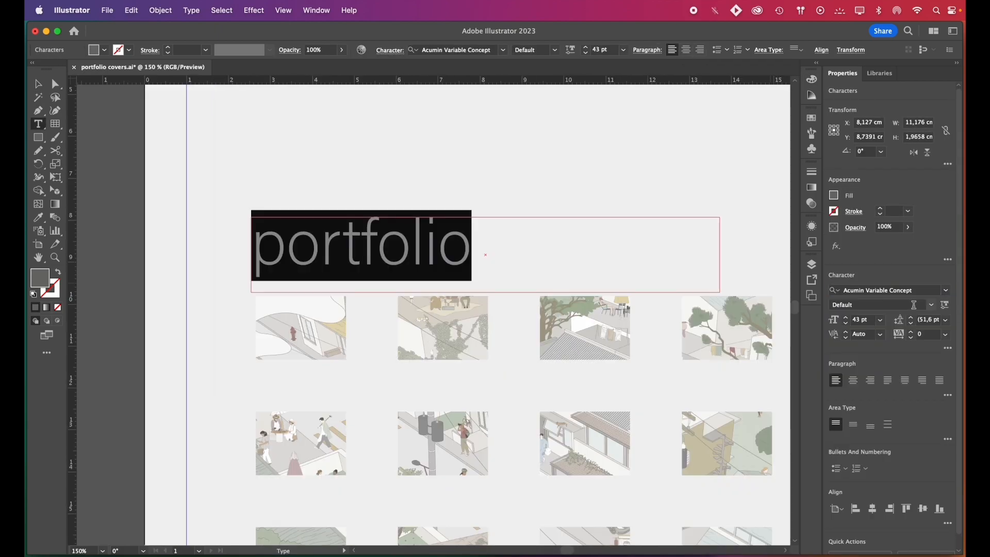
{"action": "left_click", "coordinate": [931, 305]}
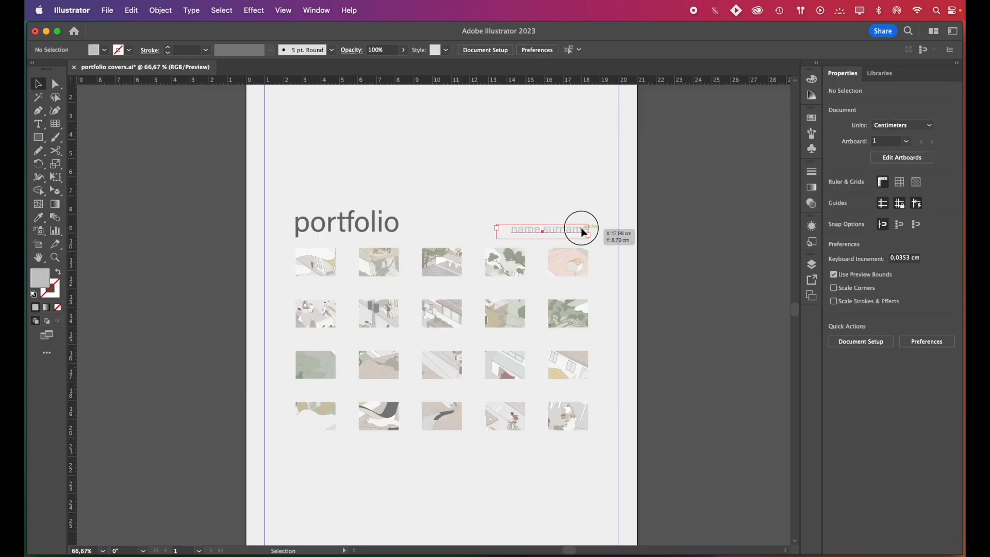
{"action": "left_click_drag", "start_coordinate": [579, 228], "coordinate": [568, 449]}
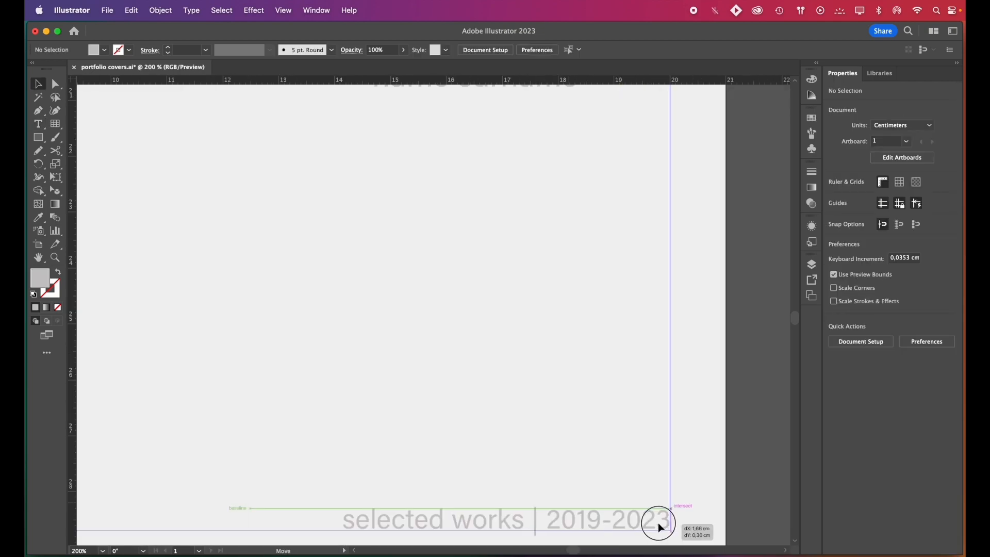
Add a thin grey vertical bar about 0.13 × 1.98 cm below the end of "name surname" and a dark one above "portfolio"
{"action": "left_click_drag", "start_coordinate": [658, 522], "coordinate": [658, 524]}
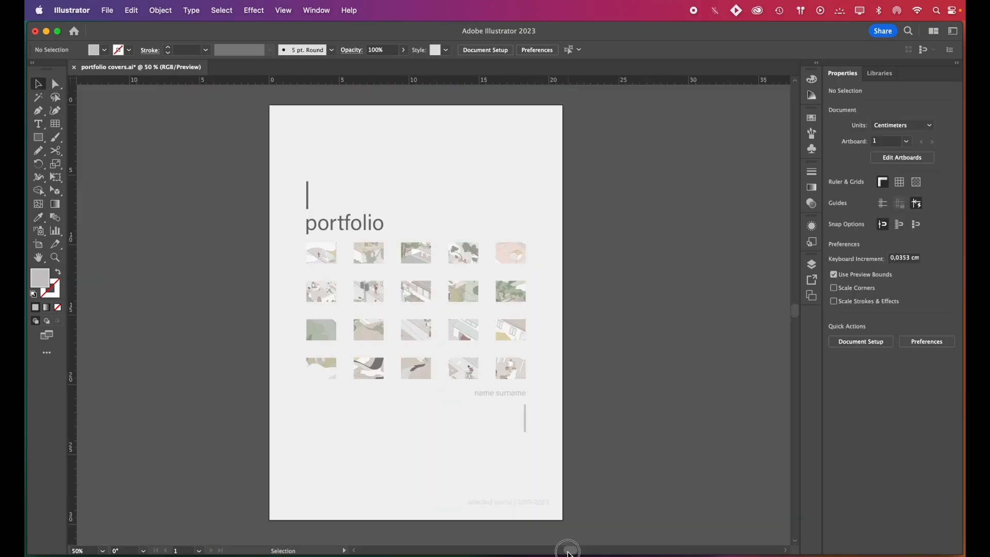
{"action": "left_click_drag", "start_coordinate": [568, 552], "coordinate": [567, 552]}
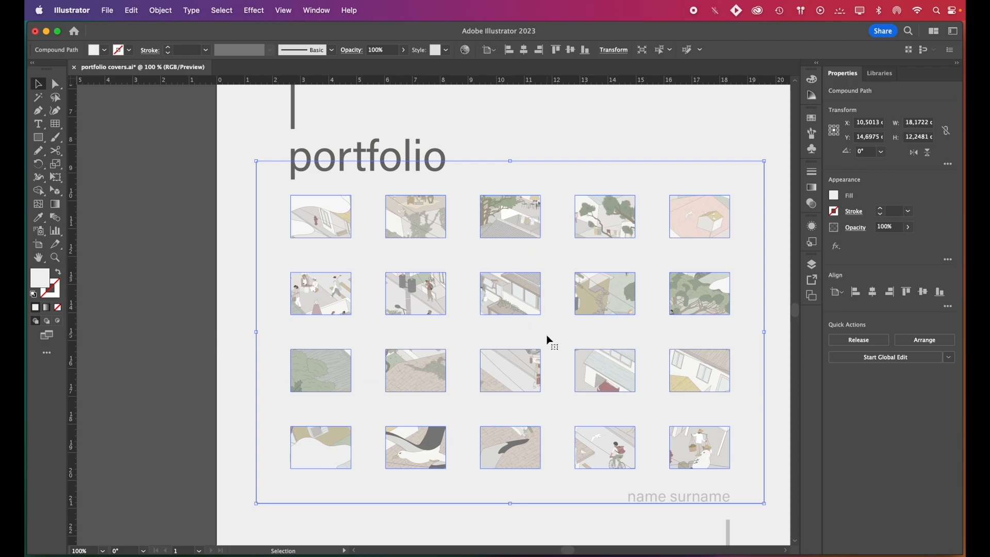
Isolate the united grid shape and apply Offset Path to it to form a thin border around the windows
{"action": "double_click", "coordinate": [548, 336]}
{"action": "left_click", "coordinate": [554, 338]}
{"action": "scroll", "coordinate": [552, 336], "scroll_direction": "right", "scroll_amount": 2}
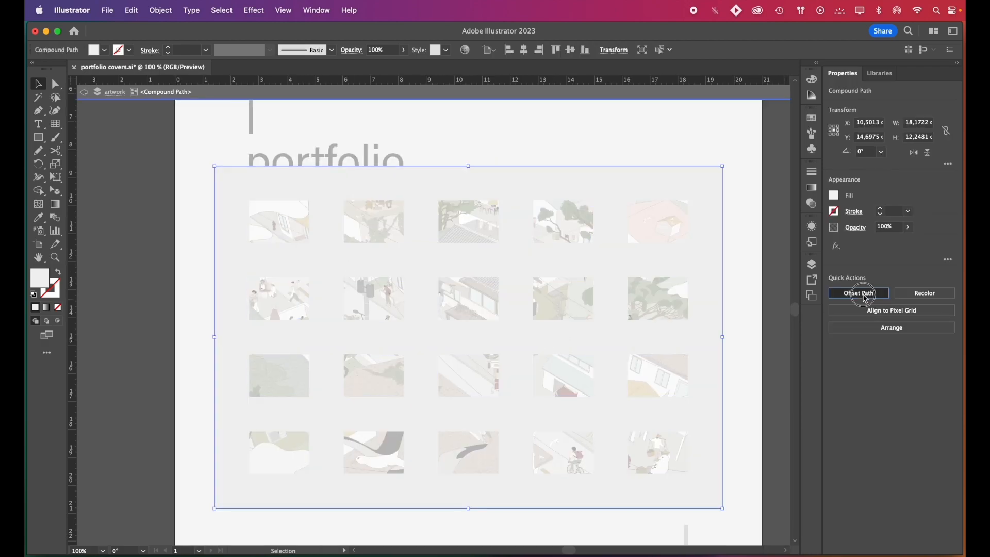
{"action": "left_click", "coordinate": [859, 293]}
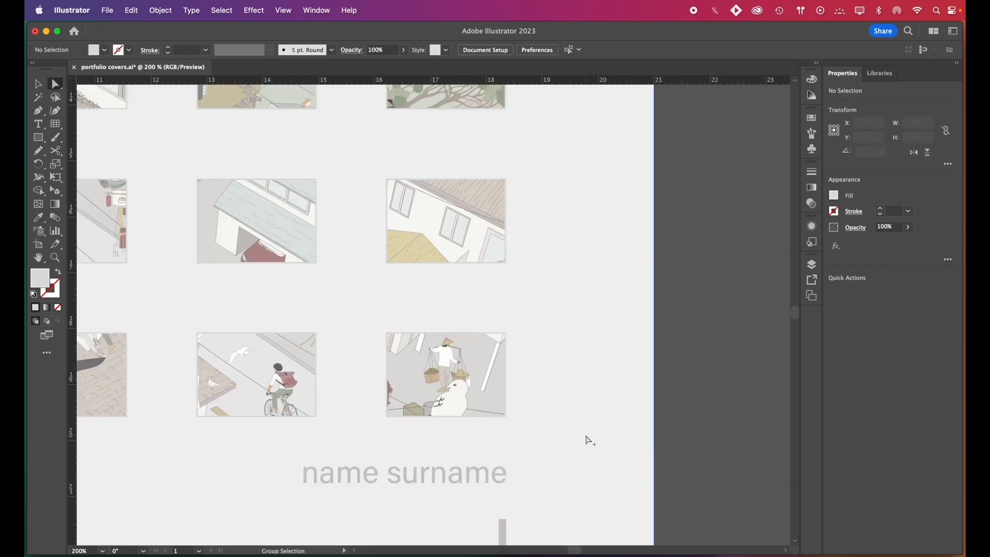
Recolour the thin border shape around the windows to a darker grey, about BCBCBC
{"action": "scroll", "coordinate": [589, 441], "scroll_direction": "up", "scroll_amount": 2}
{"action": "scroll", "coordinate": [184, 394], "scroll_direction": "up", "scroll_amount": 4}
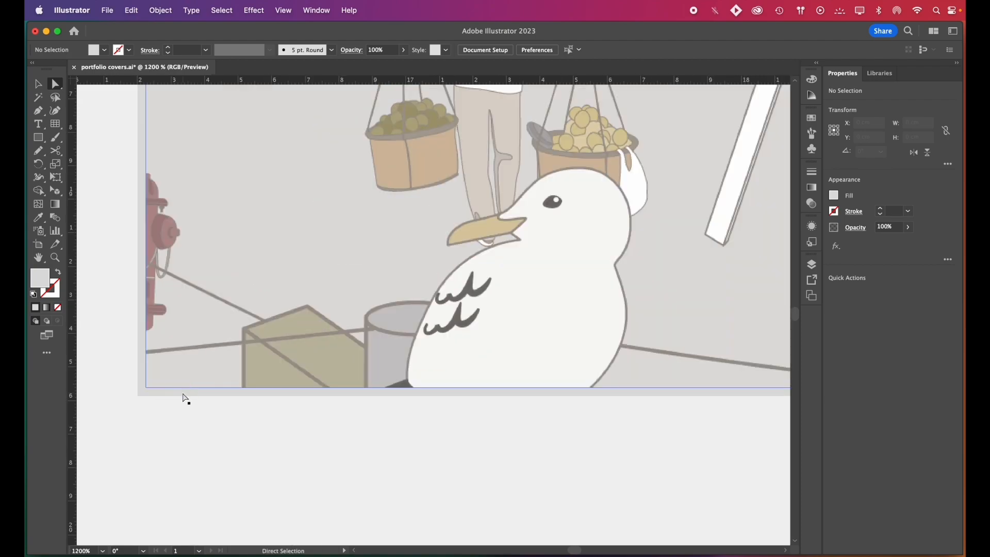
{"action": "left_click", "coordinate": [184, 395]}
{"action": "double_click", "coordinate": [41, 278]}
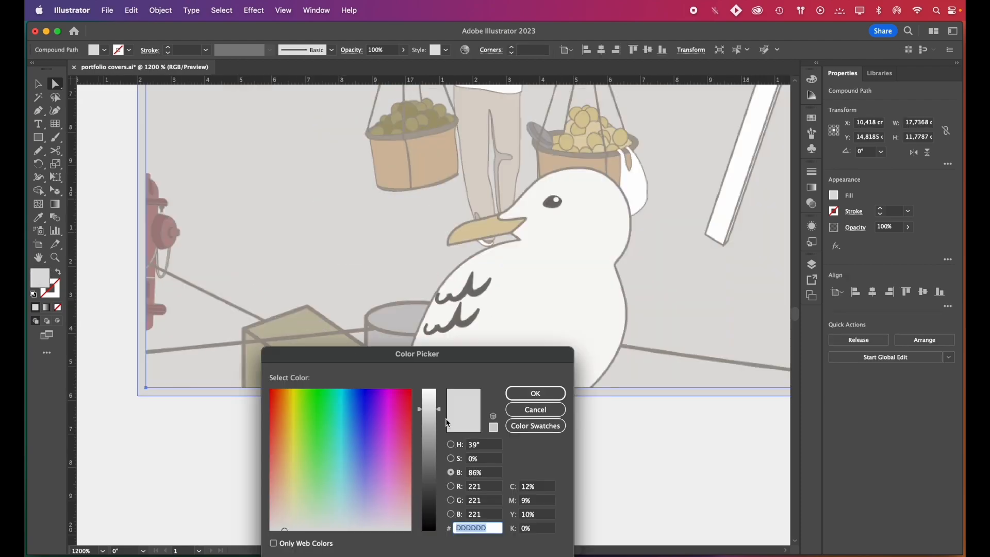
{"action": "left_click_drag", "start_coordinate": [440, 411], "coordinate": [439, 415]}
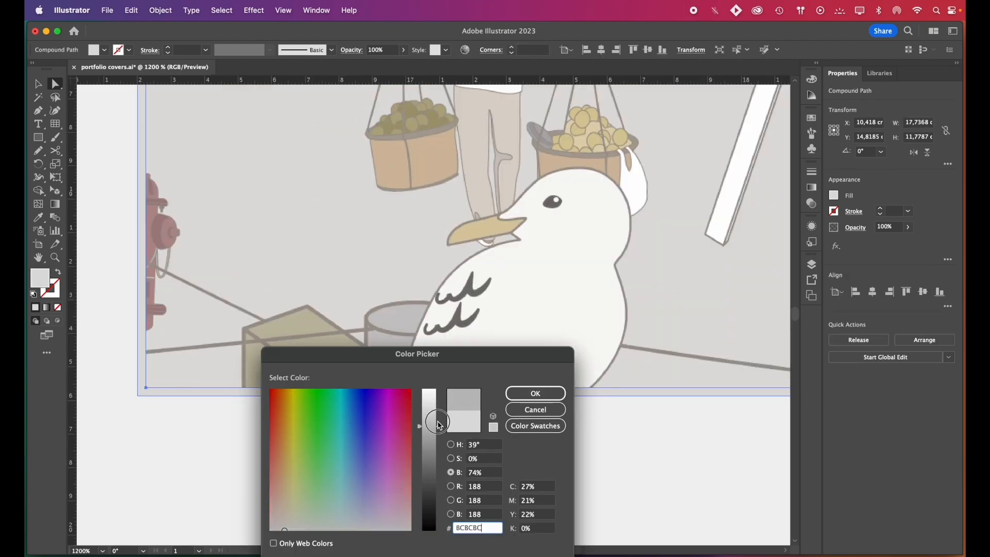
{"action": "left_click", "coordinate": [535, 393]}
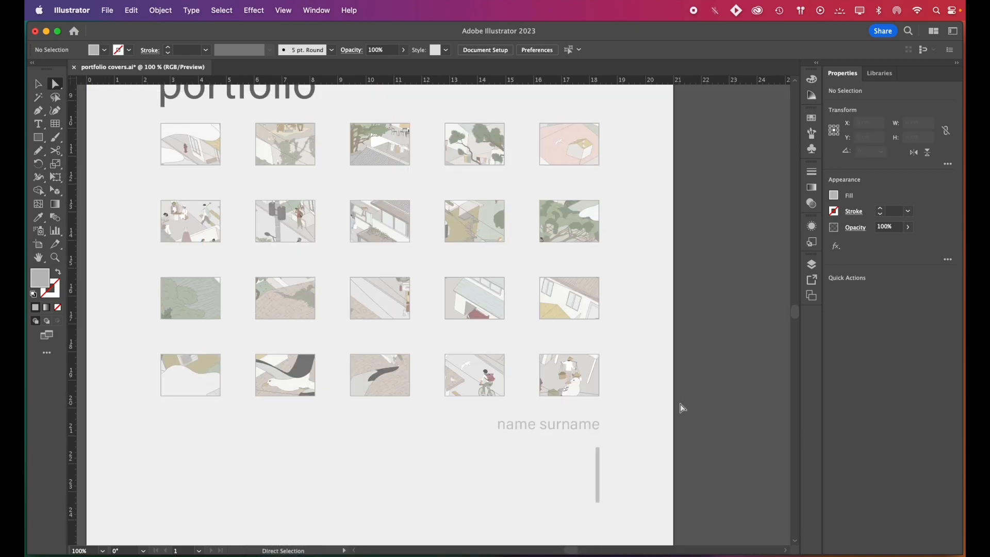
Draw a circle about 37 cm in diameter over the lower part of the night park illustration and clip the illustration to it
{"action": "scroll", "coordinate": [594, 494], "scroll_direction": "up", "scroll_amount": 1}
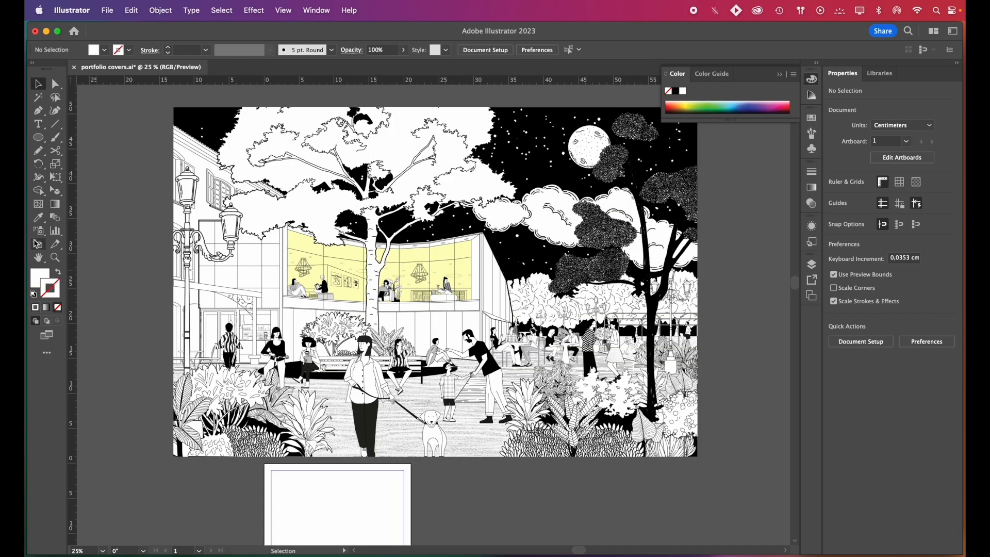
{"action": "left_click", "coordinate": [38, 138]}
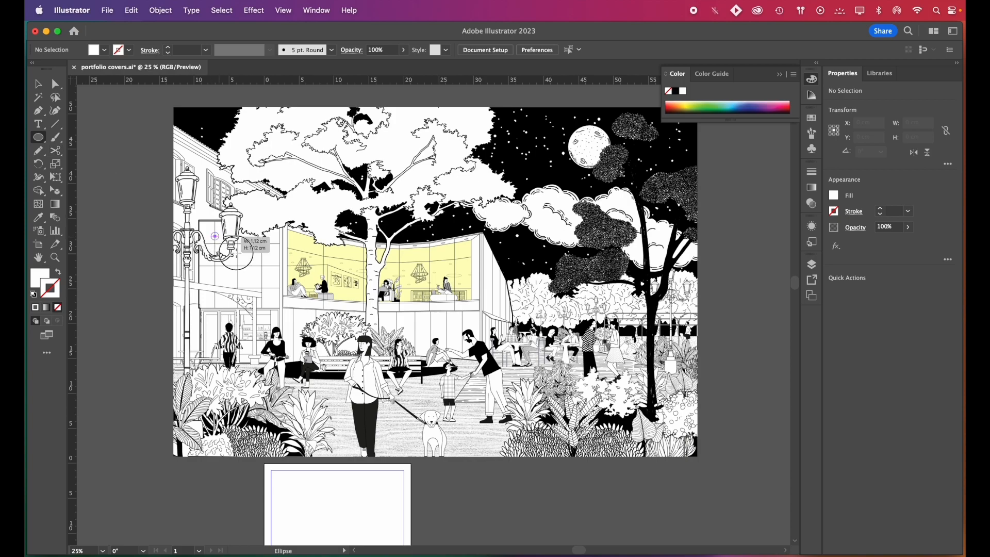
{"action": "left_click_drag", "start_coordinate": [236, 253], "coordinate": [421, 442]}
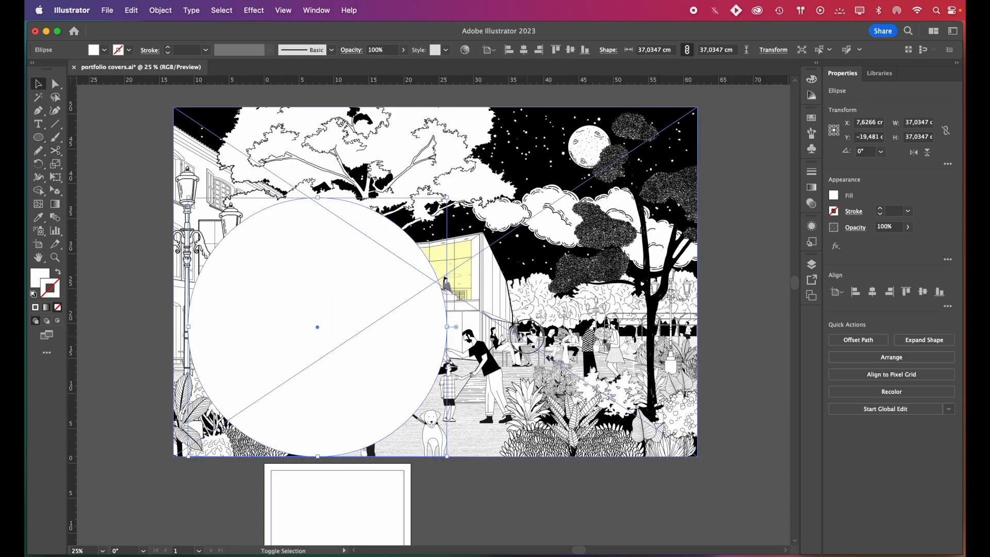
{"action": "left_click", "coordinate": [528, 338], "text": "shift"}
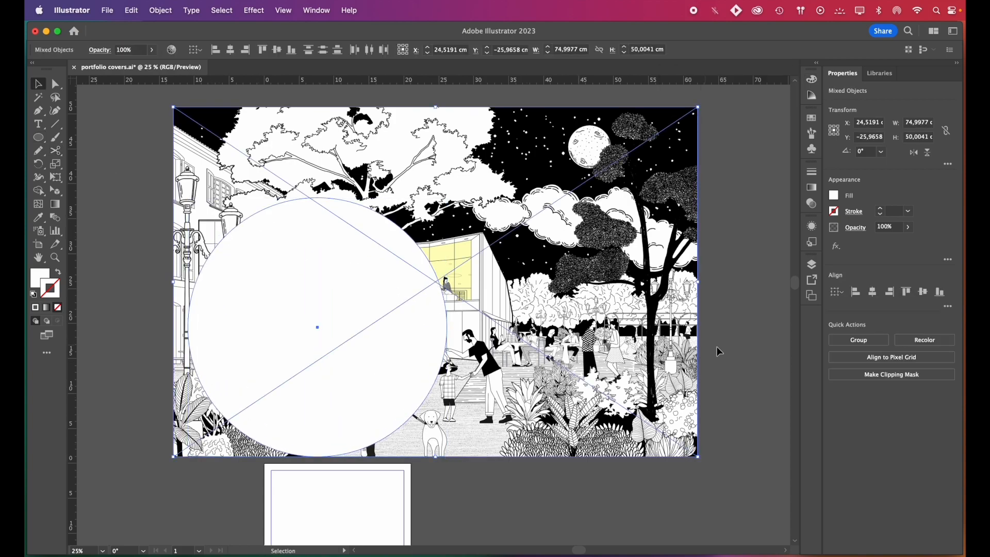
{"action": "left_click", "coordinate": [857, 374]}
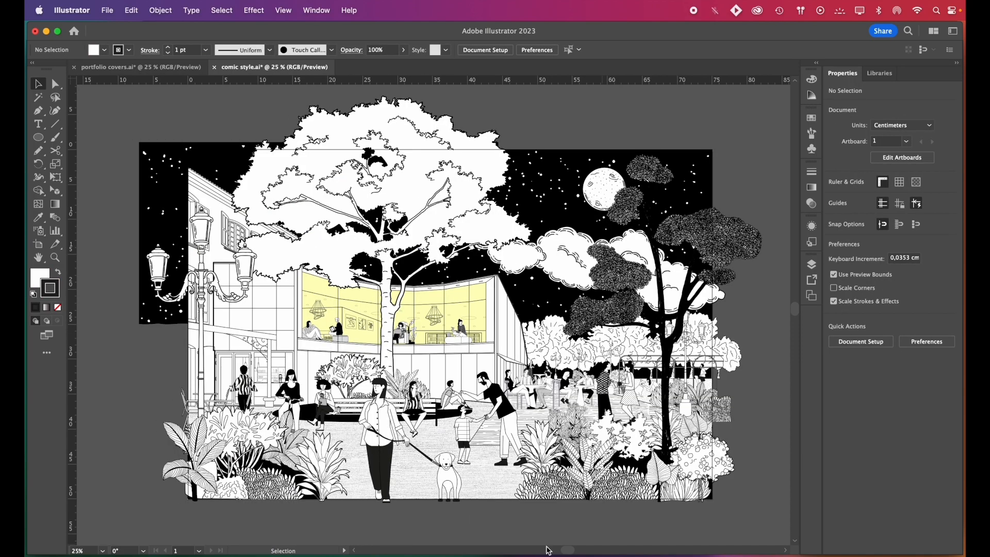
Copy the woman with the dog and the street lamp from comic style.ai and paste them into portfolio covers.ai
{"action": "left_click", "coordinate": [449, 477]}
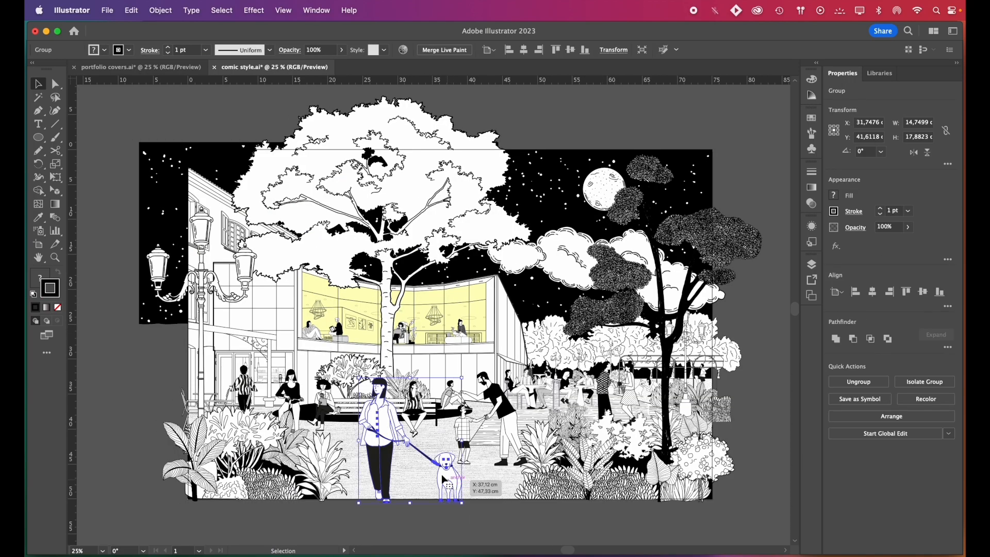
{"action": "left_click", "coordinate": [207, 288], "text": "shift"}
{"action": "key", "text": "ctrl+c"}
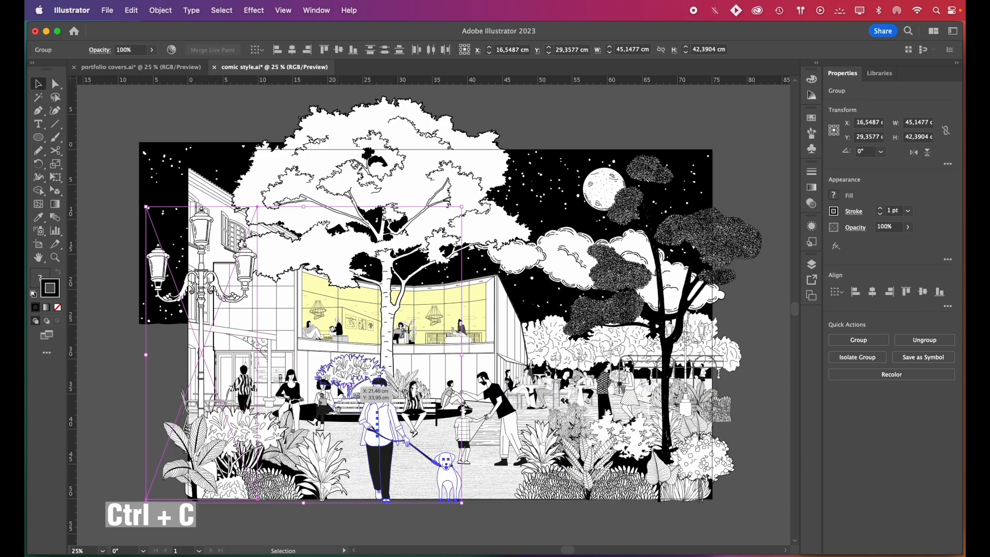
{"action": "left_click", "coordinate": [140, 67]}
{"action": "key", "text": "ctrl+v"}
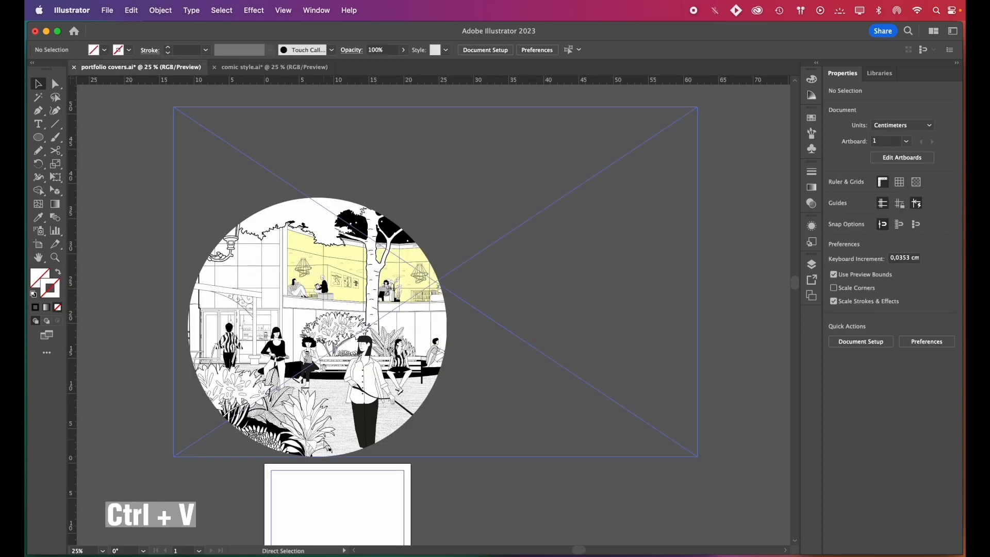
Position the pasted woman, dog and street lamp over their matching parts in the circular illustration
{"action": "left_click_drag", "start_coordinate": [509, 385], "coordinate": [447, 382]}
{"action": "scroll", "coordinate": [354, 365], "scroll_direction": "up", "scroll_amount": 5}
{"action": "scroll", "coordinate": [426, 327], "scroll_direction": "down", "scroll_amount": 4}
Crop the street lamp image to its rightmost lantern with a crop area about 4.23 × 18.06 cm
{"action": "left_click", "coordinate": [189, 438]}
{"action": "scroll", "coordinate": [188, 490], "scroll_direction": "up", "scroll_amount": 2}
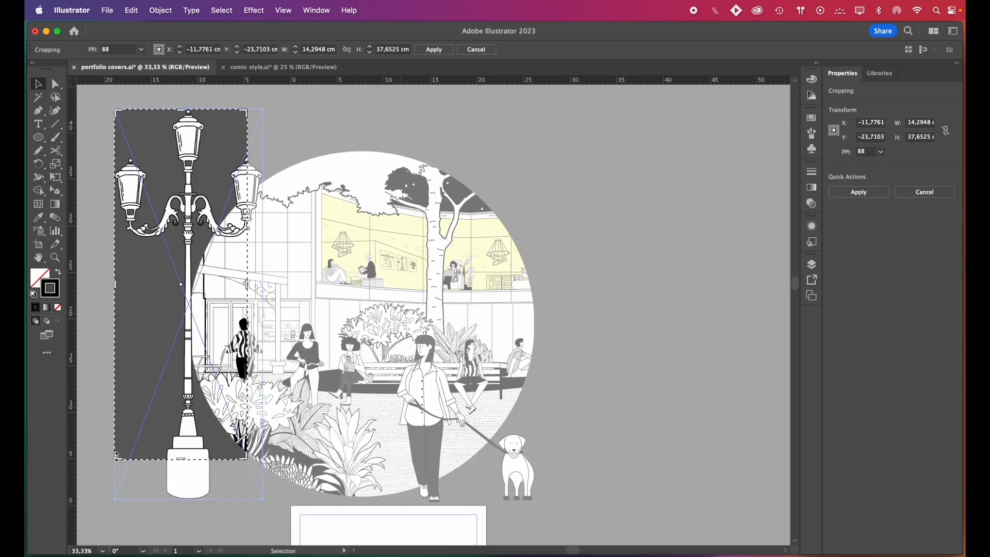
{"action": "left_click_drag", "start_coordinate": [117, 456], "coordinate": [223, 277]}
{"action": "left_click_drag", "start_coordinate": [247, 192], "coordinate": [266, 192]}
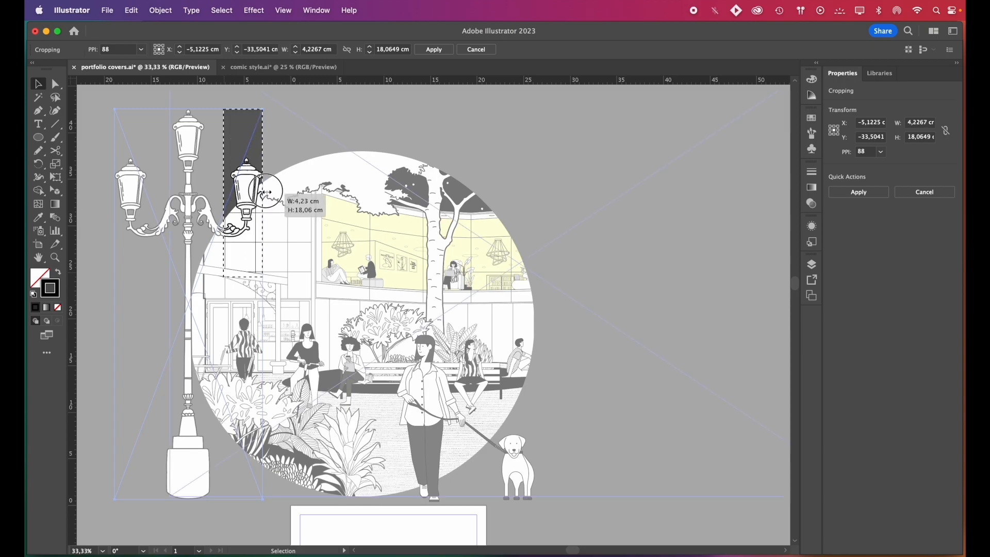
{"action": "key", "text": "Return"}
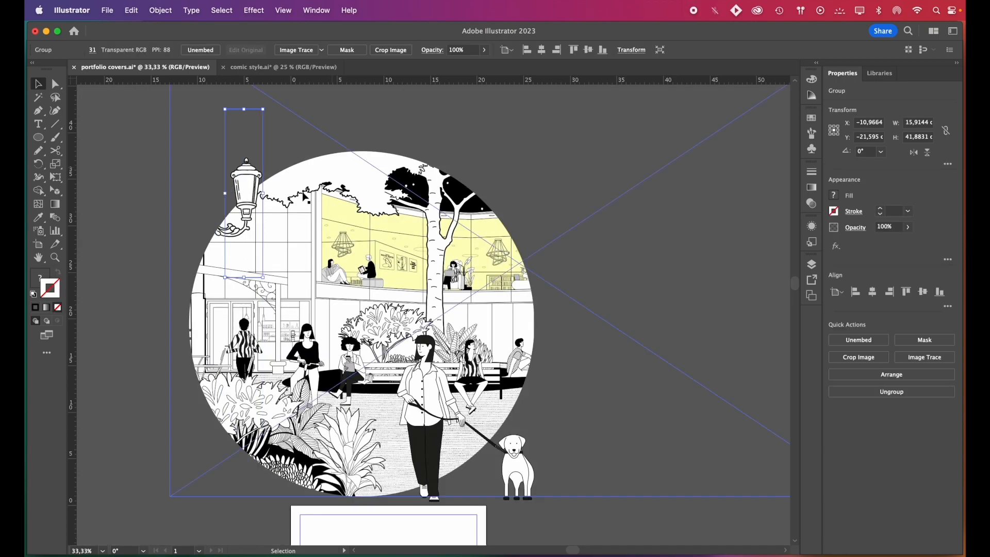
Scale the circular composition down to about 10 cm and fit it into the lower-left corner of the cover's margin guides
{"action": "left_click", "coordinate": [149, 210]}
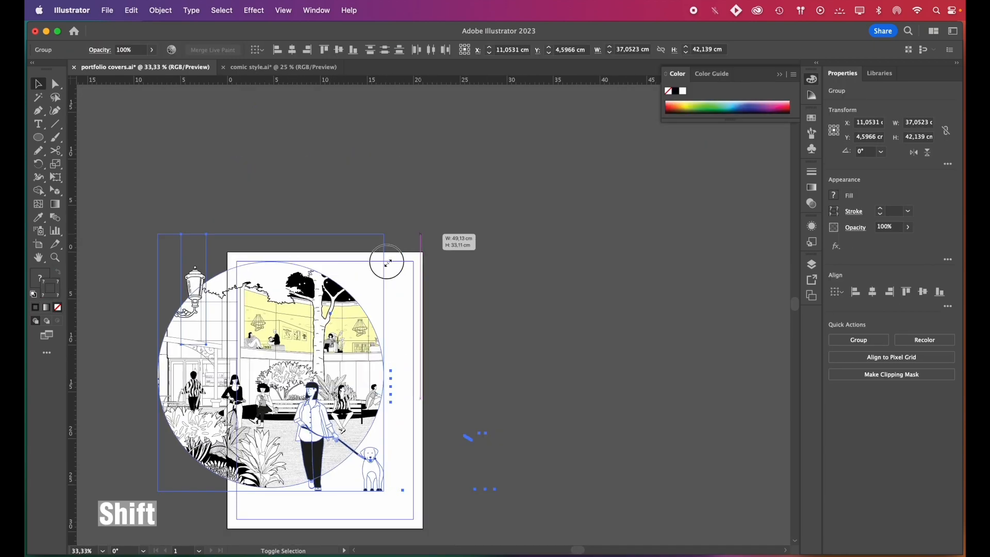
{"action": "left_click_drag", "start_coordinate": [387, 258], "coordinate": [256, 360]}
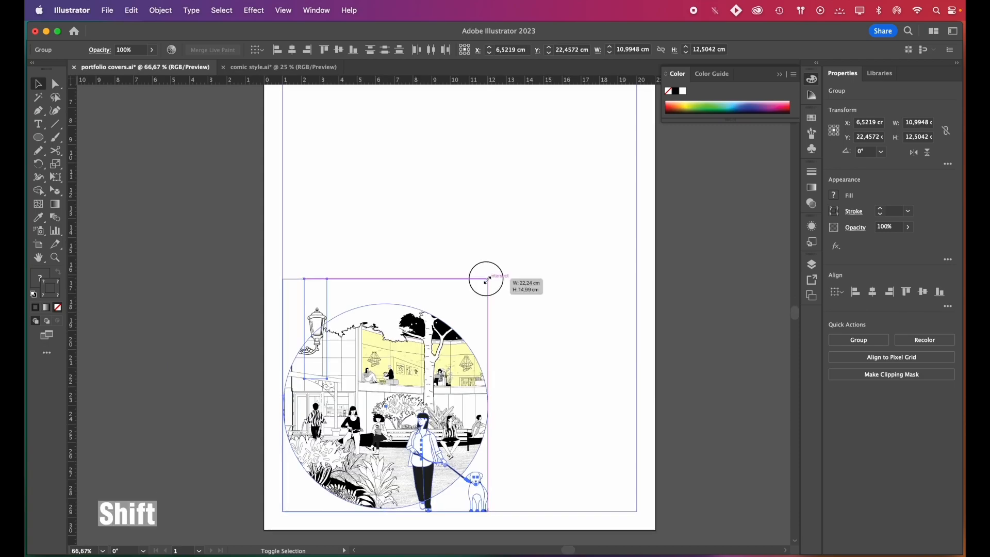
{"action": "left_click_drag", "start_coordinate": [488, 279], "coordinate": [470, 288]}
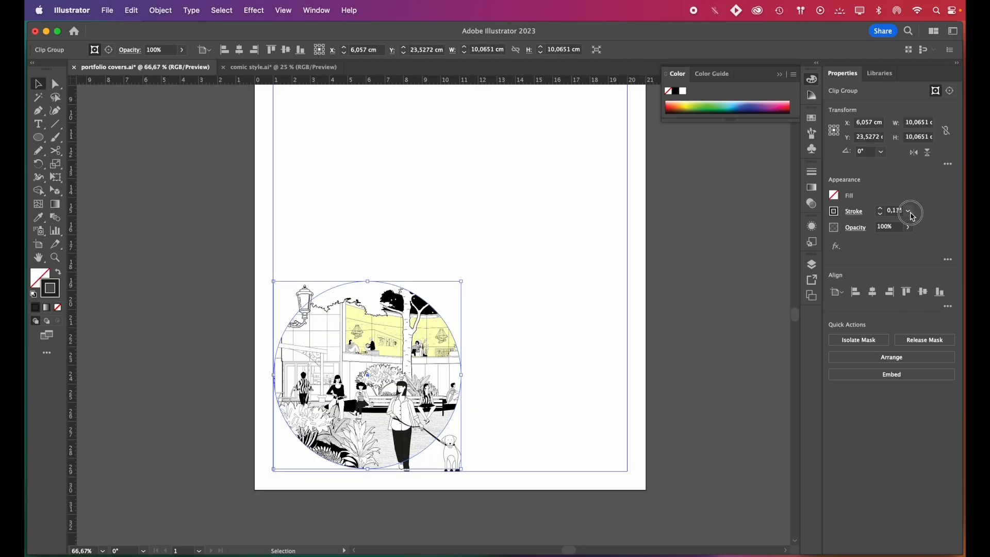
Set the stroke weight of the circular clipping outline to 0.5 pt
{"action": "left_click", "coordinate": [910, 212]}
{"action": "left_click", "coordinate": [917, 236]}
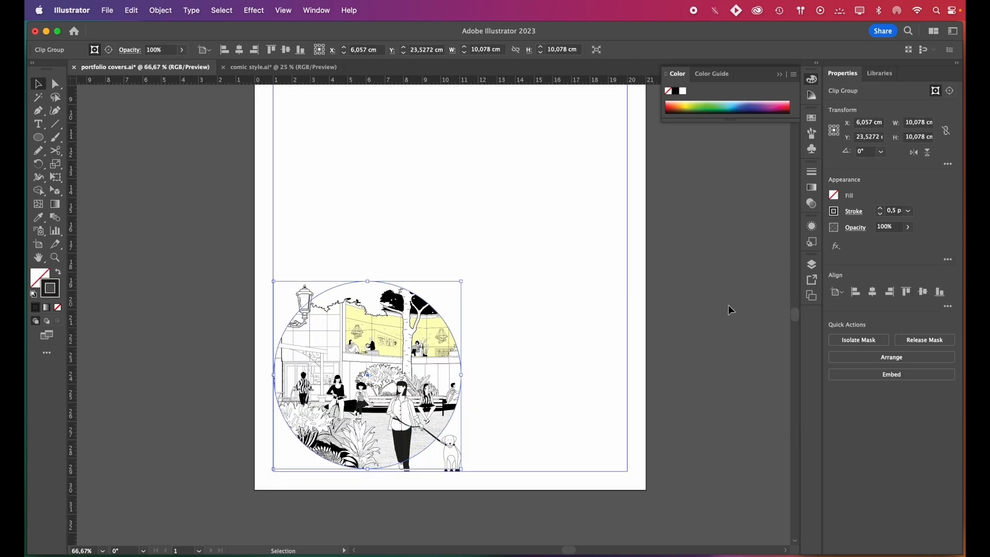
{"action": "left_click", "coordinate": [731, 309]}
Draw a straight ground line along the bottom margin guide from the woman's feet to the right margin
{"action": "left_click", "coordinate": [40, 116]}
{"action": "left_click", "coordinate": [249, 435]}
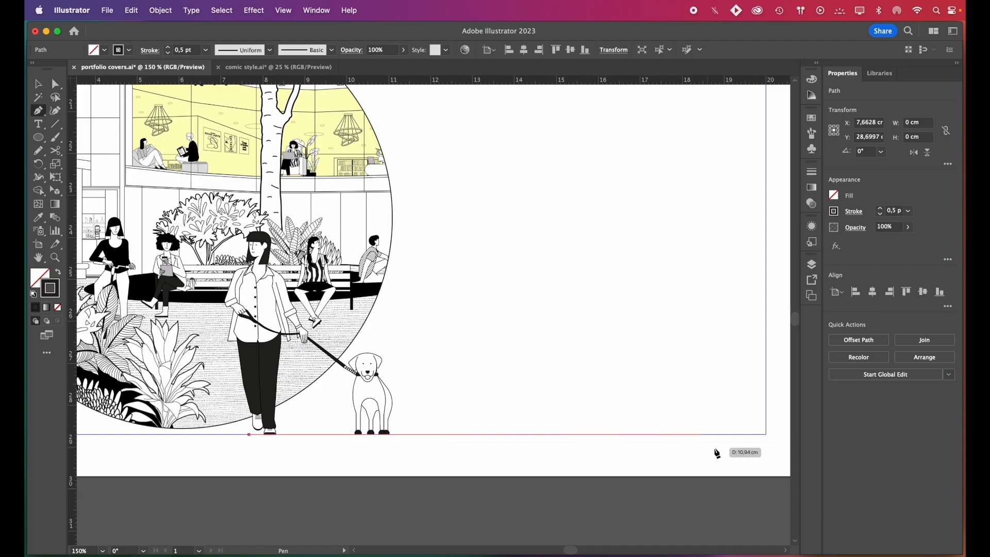
{"action": "left_click", "coordinate": [768, 435]}
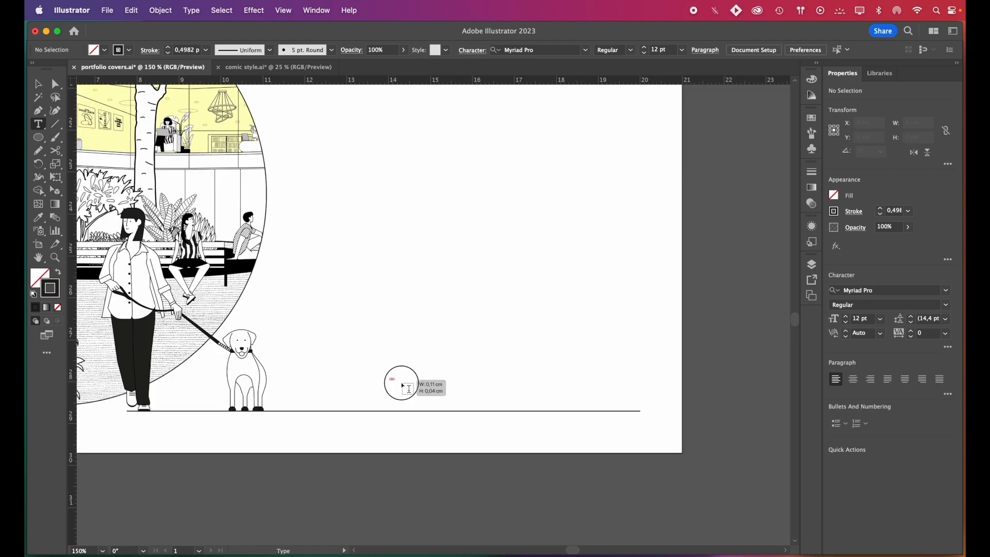
Add the text "name surname" in 12 pt Mynor-Regular above the ground line, to the right of the dog
{"action": "left_click", "coordinate": [398, 384]}
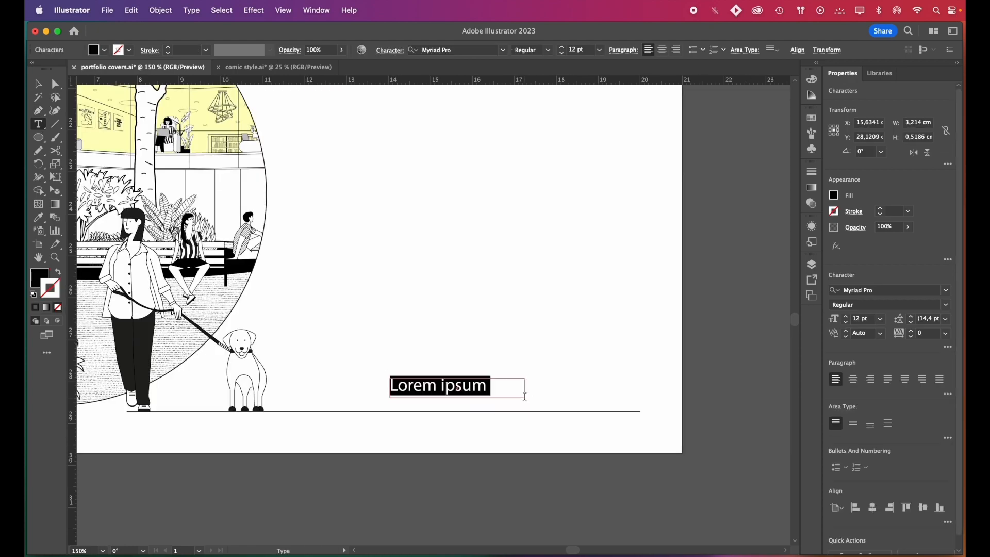
{"action": "type", "text": "name surname"}
{"action": "key", "text": "super+a"}
{"action": "left_click", "coordinate": [884, 290]}
{"action": "scroll", "coordinate": [775, 503], "scroll_direction": "down", "scroll_amount": 1}
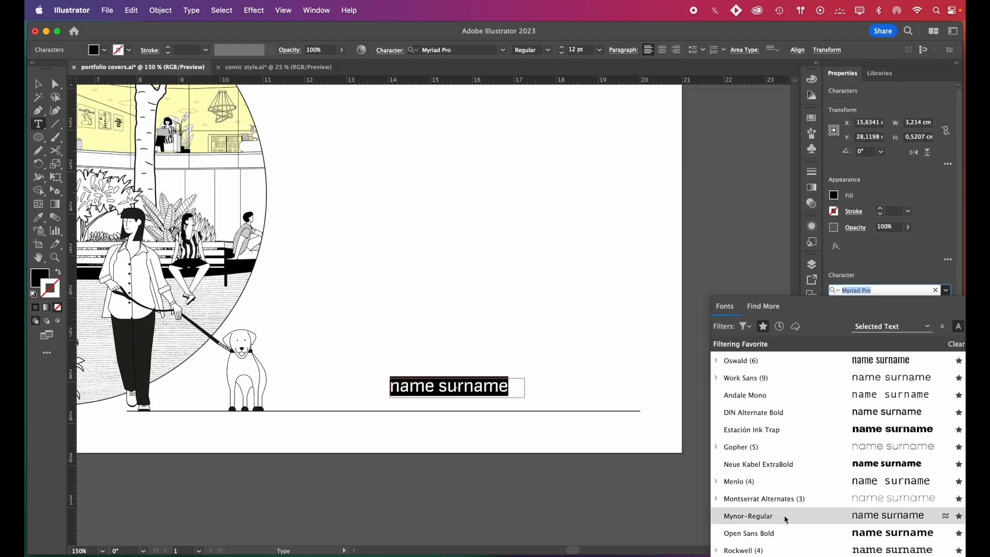
{"action": "left_click", "coordinate": [807, 516]}
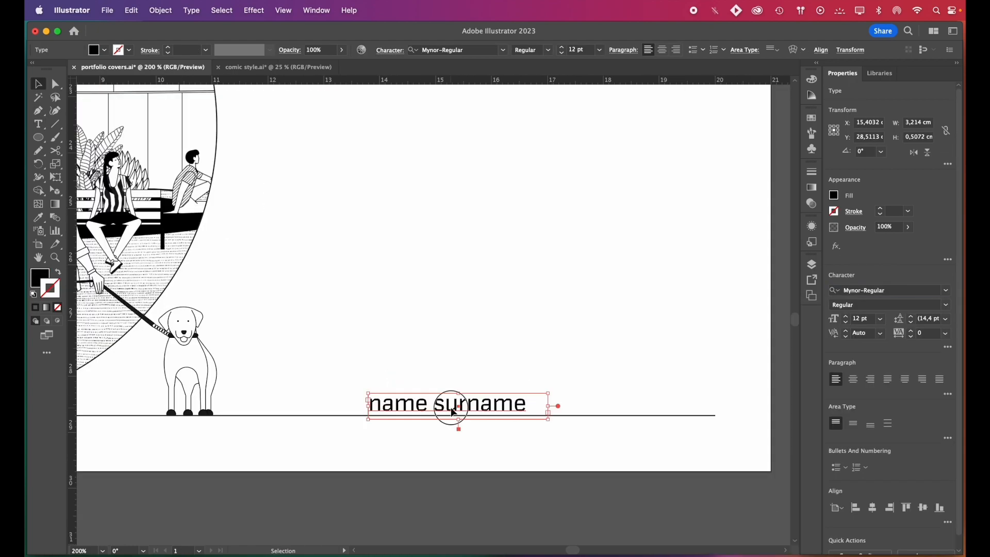
Copy the name text further right along the ground line and replace its wording with "selected works"
{"action": "left_click_drag", "start_coordinate": [451, 407], "coordinate": [629, 413]}
{"action": "double_click", "coordinate": [628, 411]}
{"action": "key", "text": "super+a"}
{"action": "type", "text": "s"}
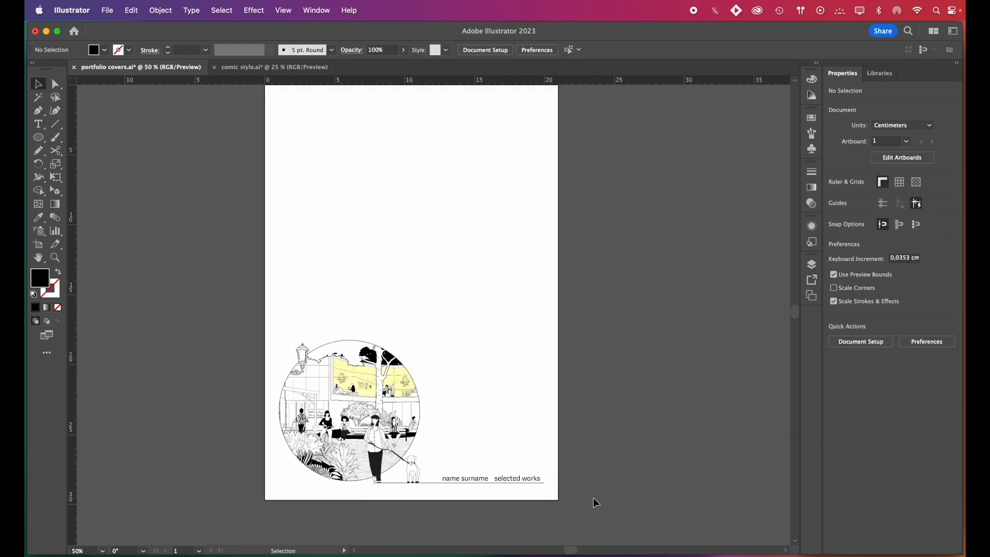
{"action": "scroll", "coordinate": [593, 497], "scroll_direction": "up", "scroll_amount": 1}
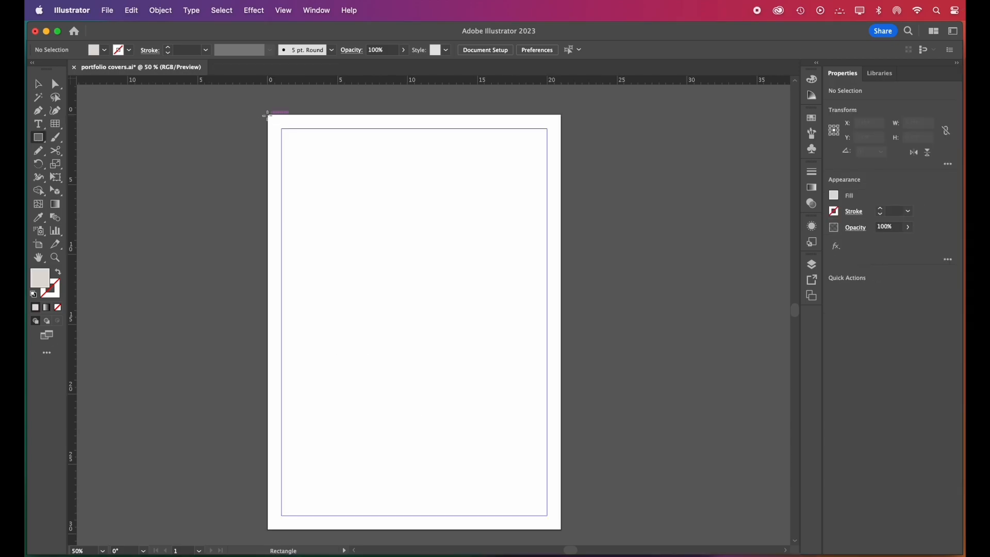
Cover the blank A4 page with a light grey rectangle, then scale down and crop the exploded house image 33.jpg over it
{"action": "left_click_drag", "start_coordinate": [268, 116], "coordinate": [556, 532]}
{"action": "left_click_drag", "start_coordinate": [251, 157], "coordinate": [301, 206]}
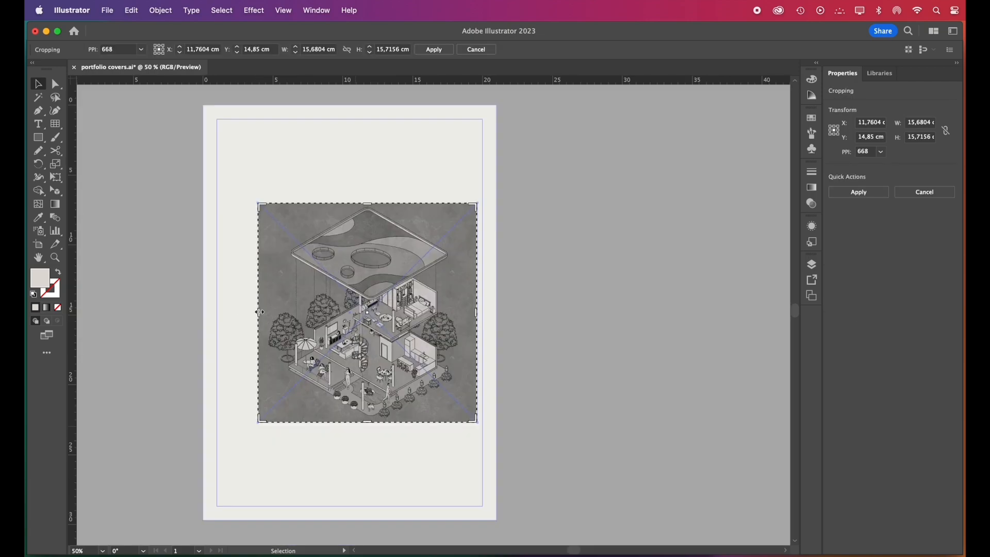
{"action": "left_click_drag", "start_coordinate": [258, 313], "coordinate": [279, 313]}
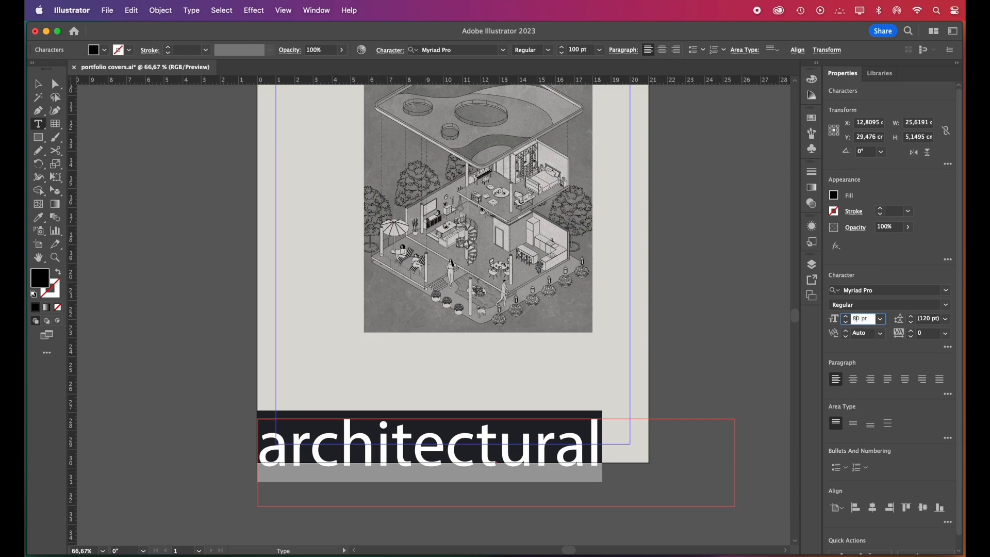
Format the title "architectural" in 80 pt Bahnschrift Bold
{"action": "key", "text": "Return"}
{"action": "left_click", "coordinate": [947, 291]}
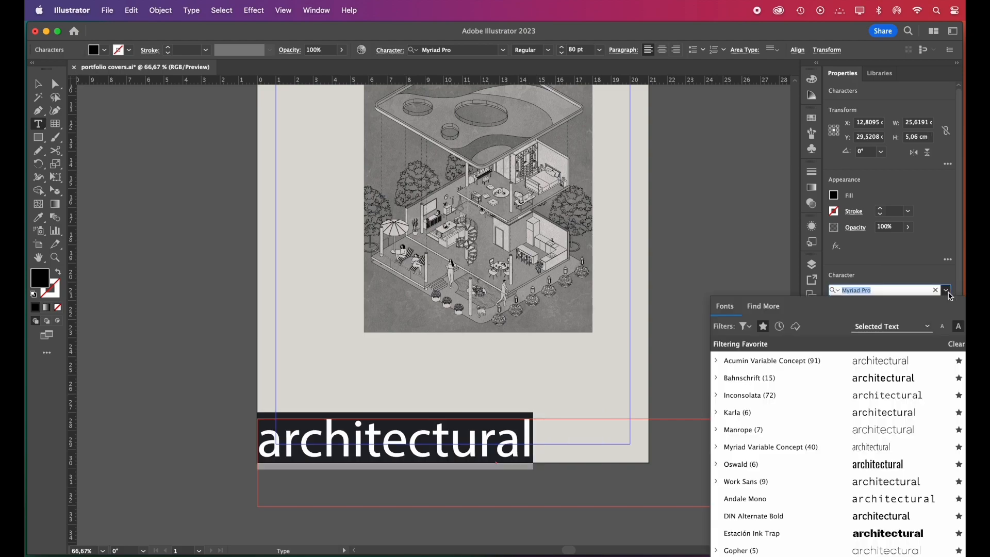
{"action": "left_click", "coordinate": [909, 381]}
{"action": "left_click", "coordinate": [932, 305]}
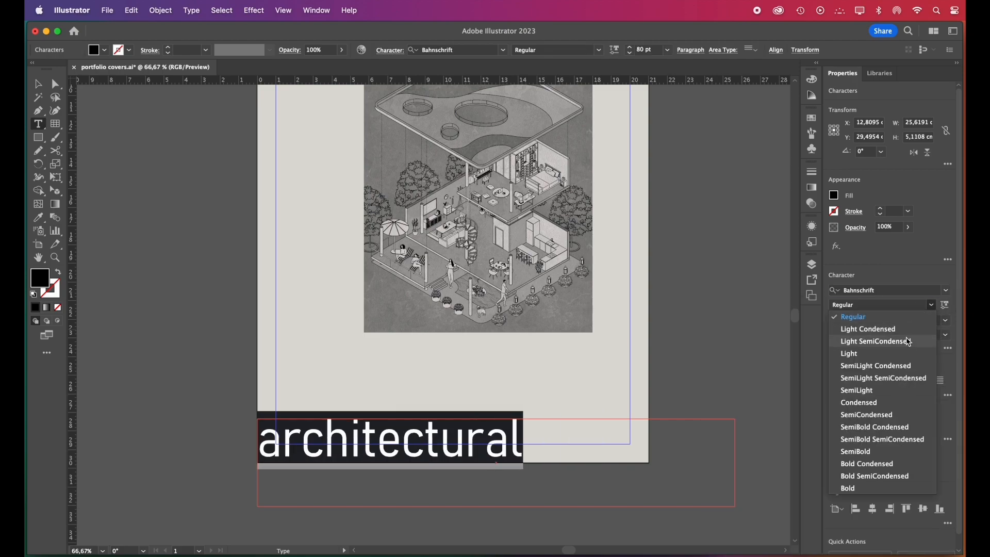
{"action": "left_click", "coordinate": [888, 488]}
Position the title so it starts at the left margin guide and straddles the page's lower edge
{"action": "left_click_drag", "start_coordinate": [451, 448], "coordinate": [464, 462]}
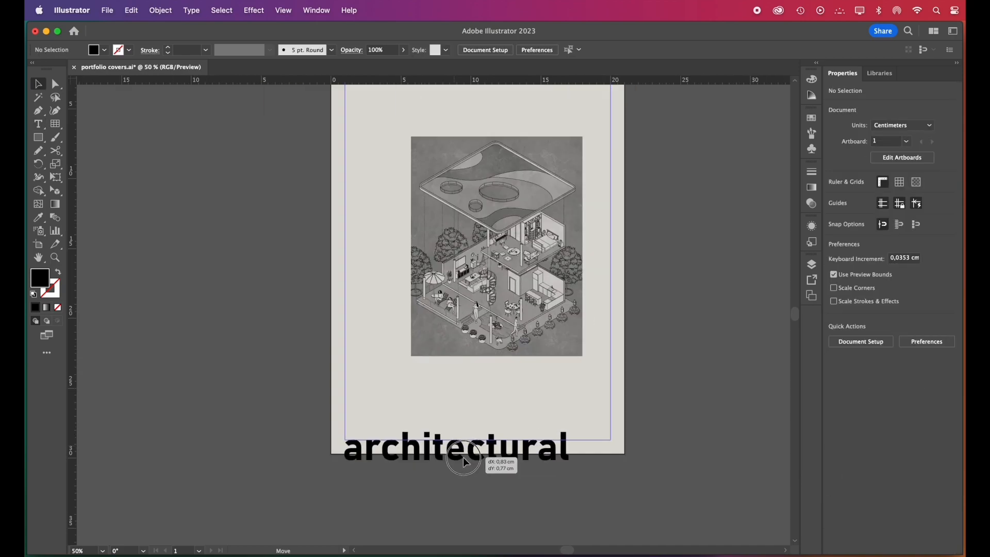
{"action": "left_click_drag", "start_coordinate": [406, 451], "coordinate": [392, 448]}
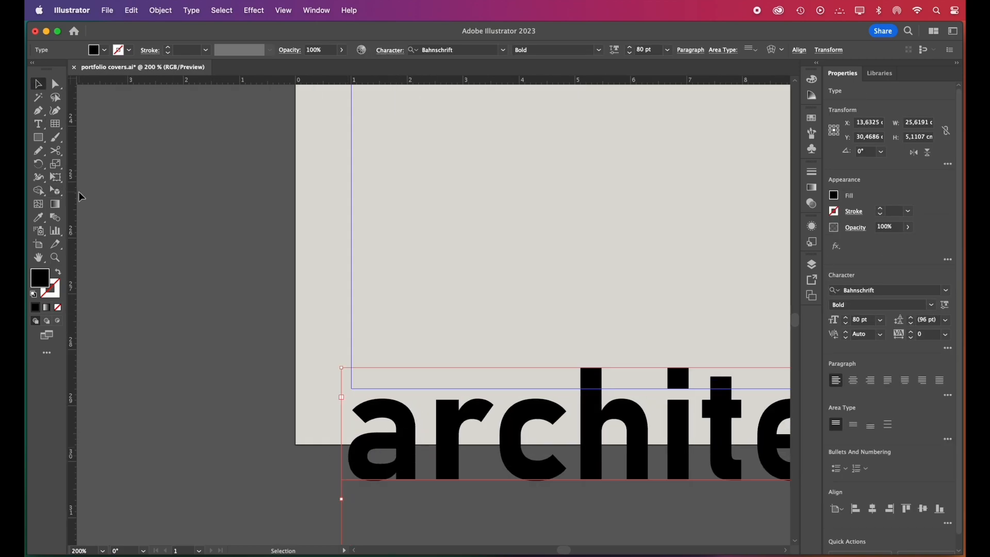
{"action": "left_click_drag", "start_coordinate": [72, 192], "coordinate": [296, 273]}
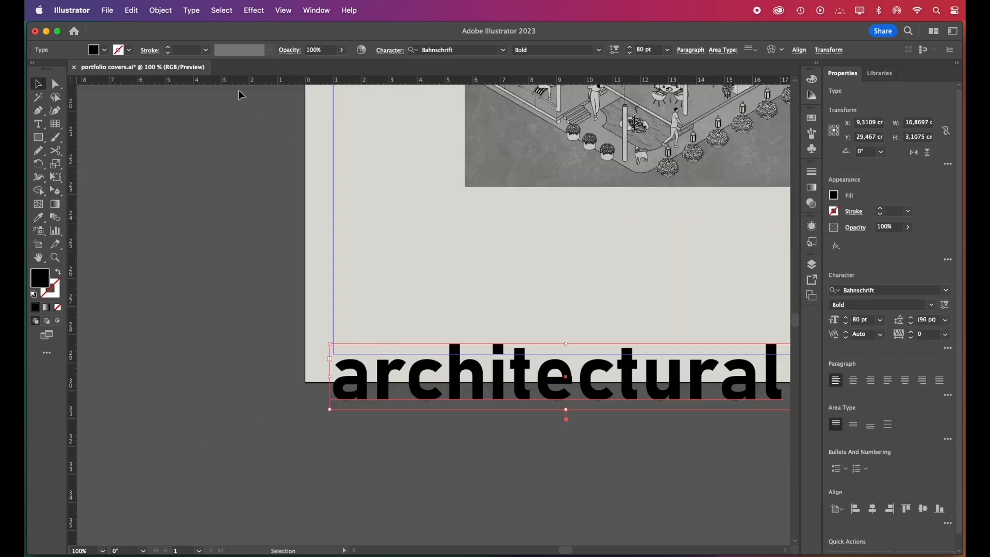
Expand the title text into outlines and paste a copy of it in the same place
{"action": "left_click", "coordinate": [160, 10]}
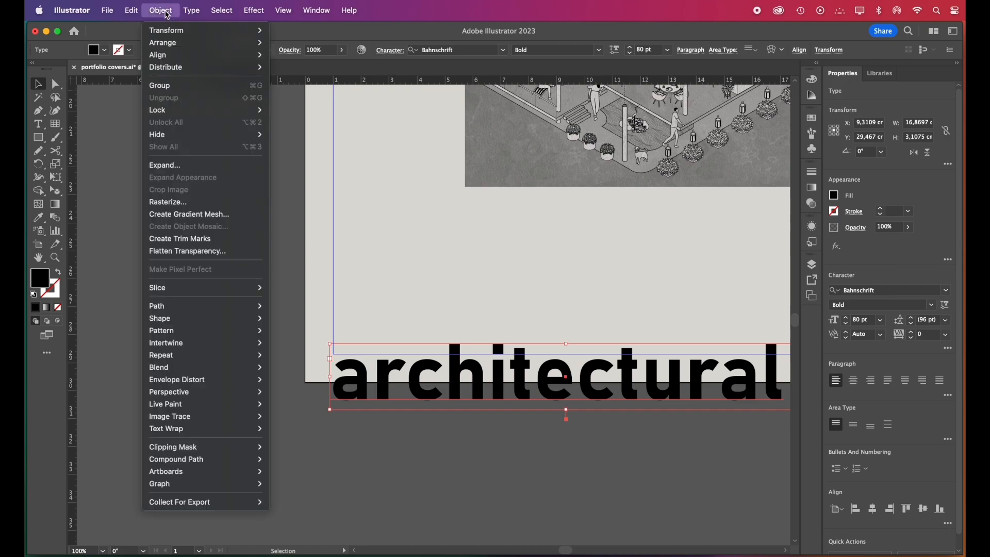
{"action": "left_click", "coordinate": [196, 173]}
{"action": "key", "text": "Return"}
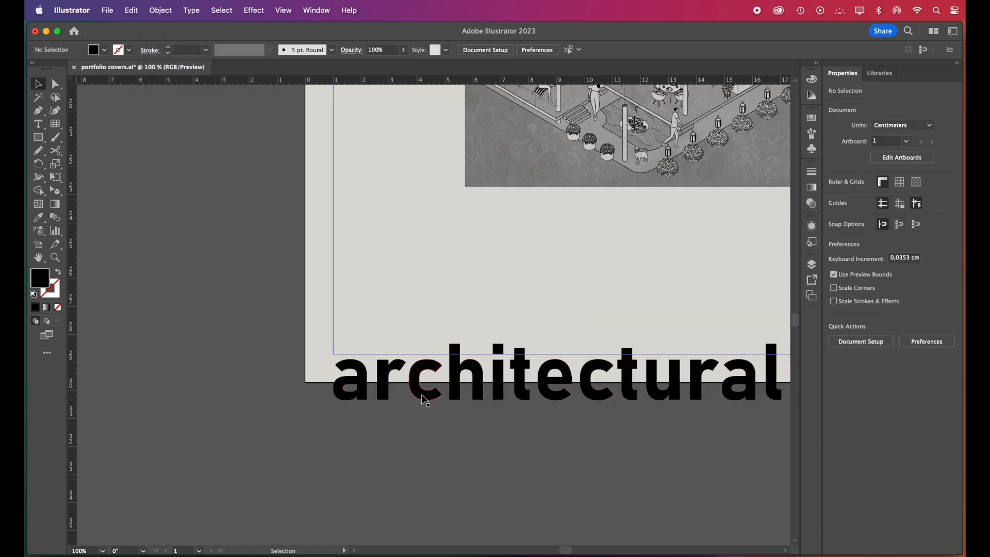
{"action": "key", "text": "ctrl+c"}
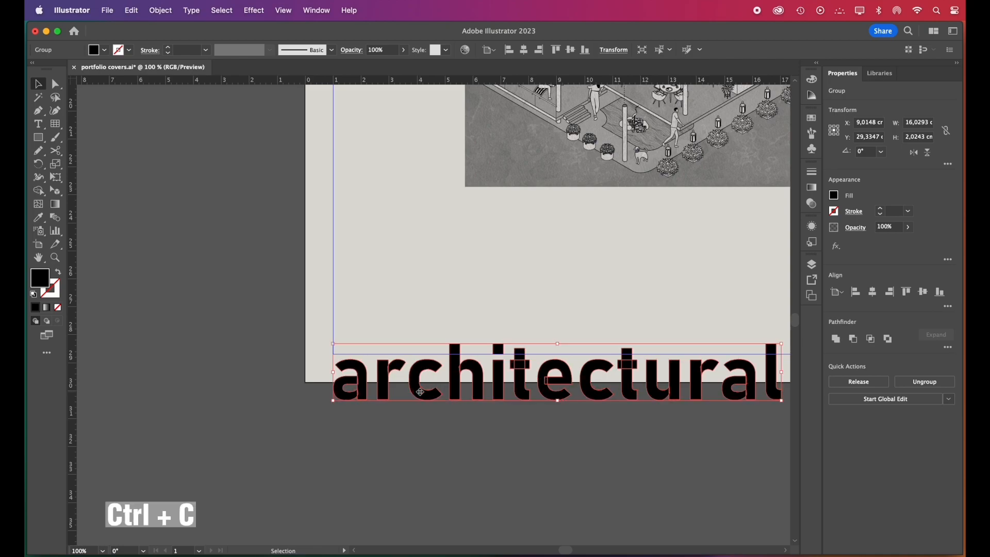
{"action": "key", "text": "ctrl+shift+v"}
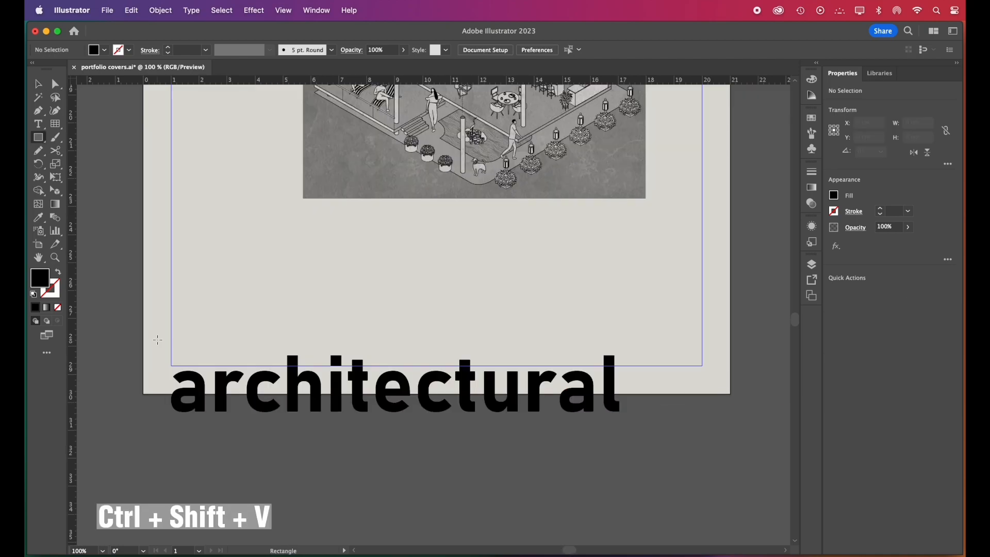
Clip one title copy with a rectangle about 17.67 × 2.26 cm ending at the page's lower edge, keeping the letters' upper part
{"action": "left_click_drag", "start_coordinate": [157, 331], "coordinate": [652, 394]}
{"action": "key", "text": "v"}
{"action": "key", "text": "ctrl+shift+a"}
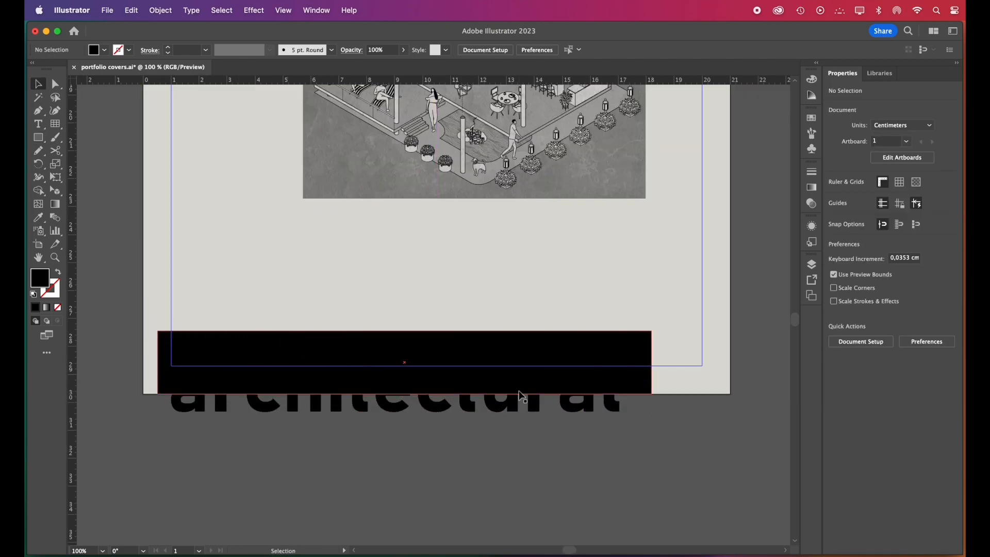
{"action": "left_click", "coordinate": [432, 404]}
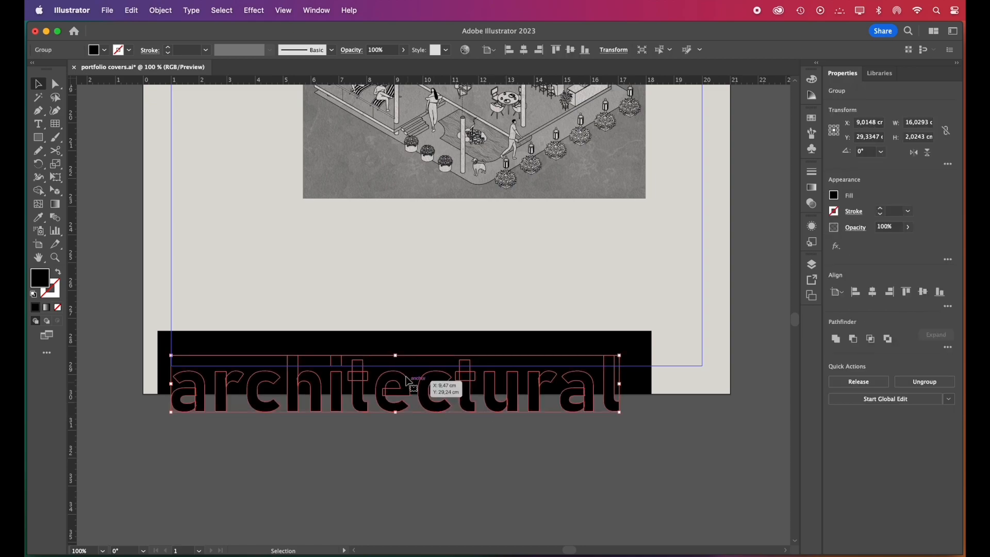
{"action": "left_click", "coordinate": [413, 346], "text": "shift"}
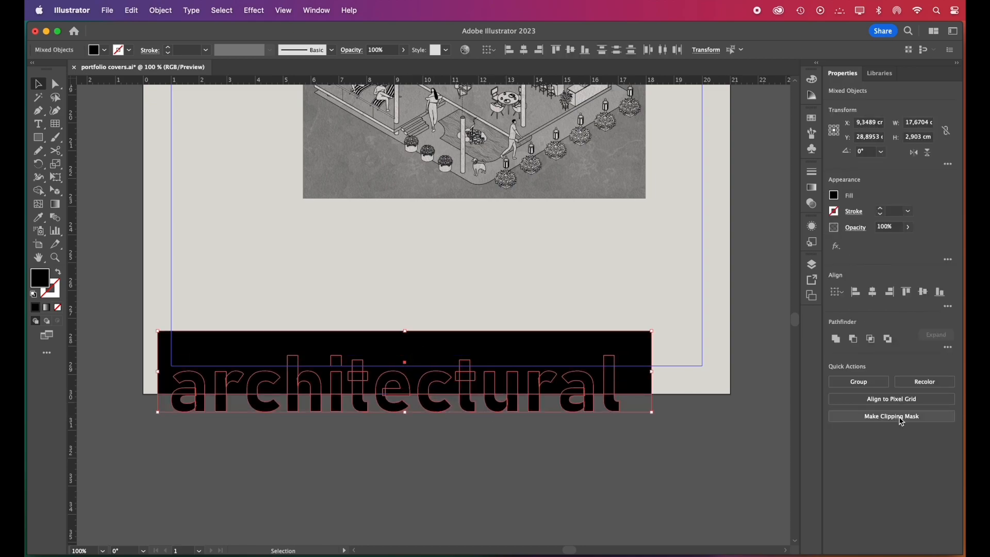
{"action": "left_click", "coordinate": [871, 416]}
{"action": "left_click", "coordinate": [583, 431]}
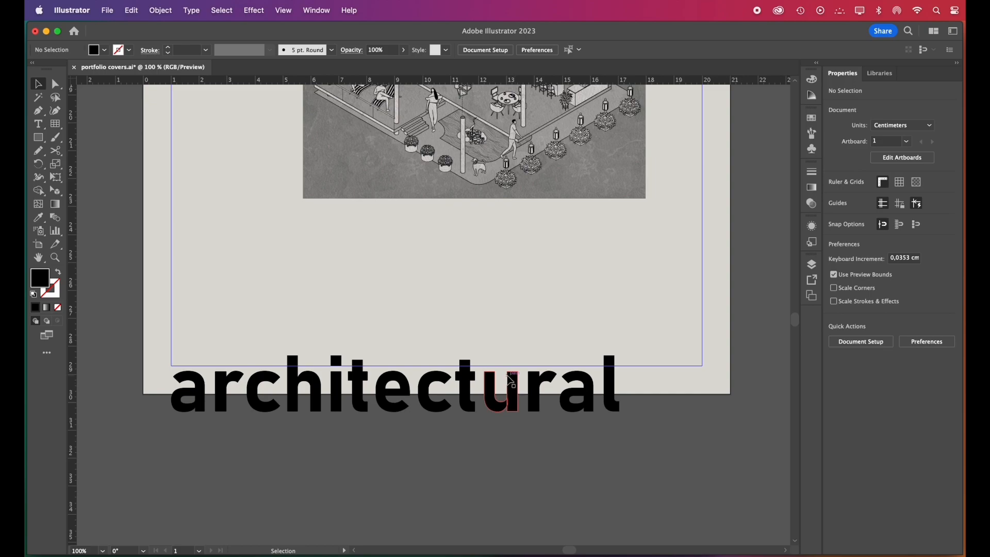
{"action": "left_click", "coordinate": [510, 381]}
{"action": "left_click_drag", "start_coordinate": [511, 380], "coordinate": [509, 349]}
{"action": "key", "text": "super+z"}
Clip the other title copy with a rectangle about 17 cm wide starting at the page's lower edge, keeping the letters' lower part
{"action": "key", "text": "m"}
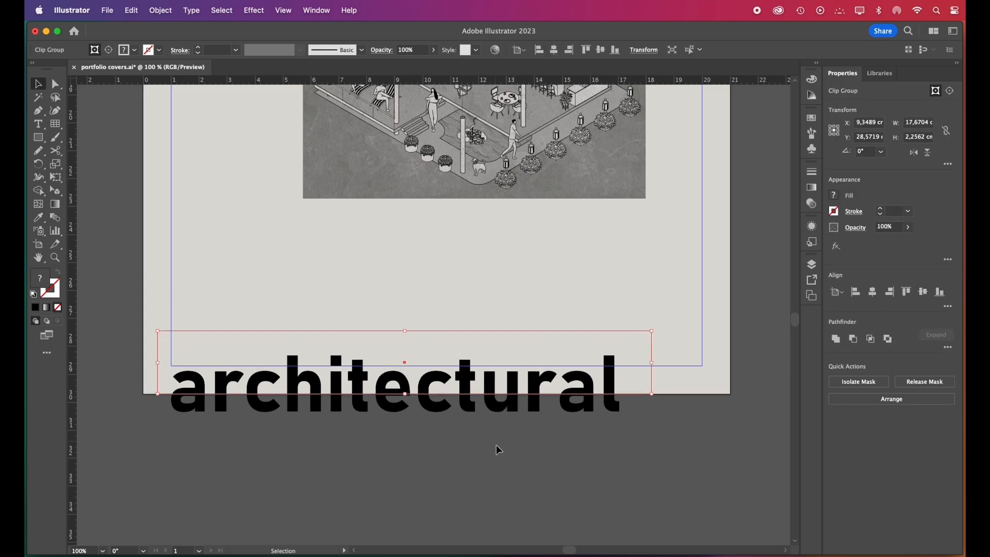
{"action": "mouse_move", "coordinate": [158, 395]}
{"action": "left_mouse_down"}
{"action": "mouse_move", "coordinate": [490, 471]}
{"action": "mouse_move", "coordinate": [631, 464]}
{"action": "left_mouse_up"}
{"action": "left_click", "coordinate": [154, 413]}
{"action": "left_click_drag", "start_coordinate": [153, 412], "coordinate": [216, 430]}
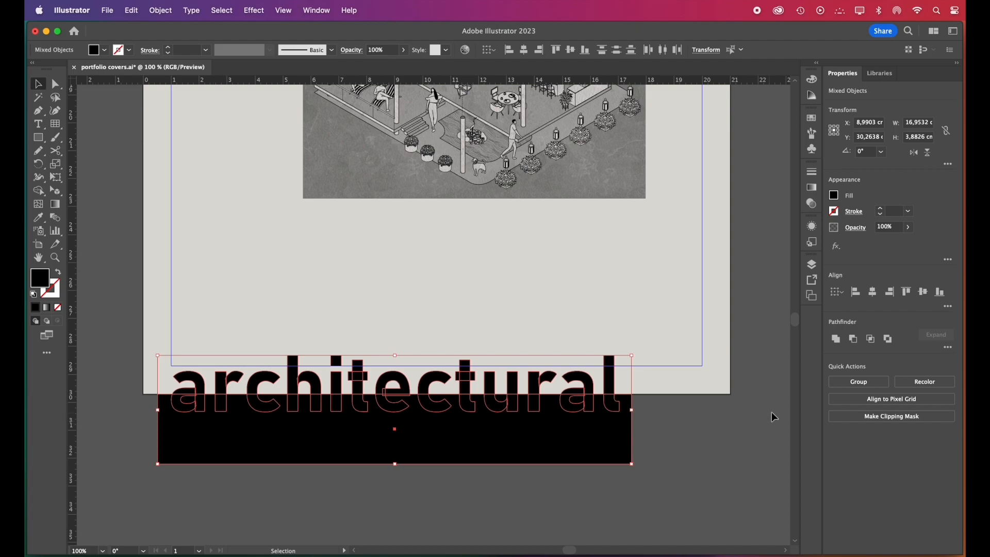
{"action": "left_click", "coordinate": [892, 416]}
{"action": "left_click", "coordinate": [620, 471]}
{"action": "left_click", "coordinate": [530, 403]}
{"action": "left_click_drag", "start_coordinate": [531, 407], "coordinate": [538, 454]}
{"action": "key", "text": "super+z"}
Move the lower part of the clipped title up to the page's upper edge
{"action": "key", "text": "super+minus"}
{"action": "key", "text": "super+minus"}
{"action": "left_click_drag", "start_coordinate": [408, 537], "coordinate": [407, 126]}
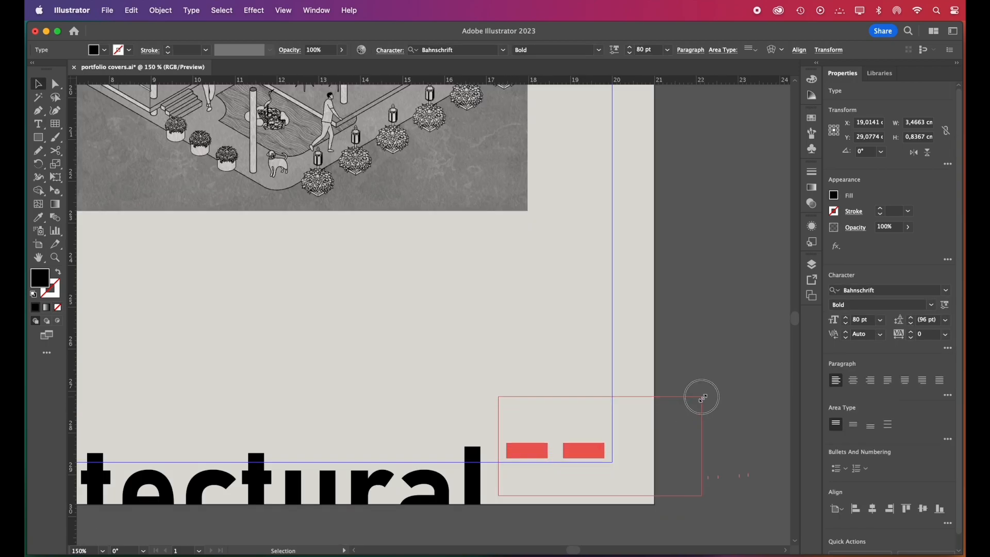
Line up the "--" accent with the bottom title and place the 18 pt "001" beside the slash below "portfolio"
{"action": "left_click_drag", "start_coordinate": [581, 457], "coordinate": [582, 482]}
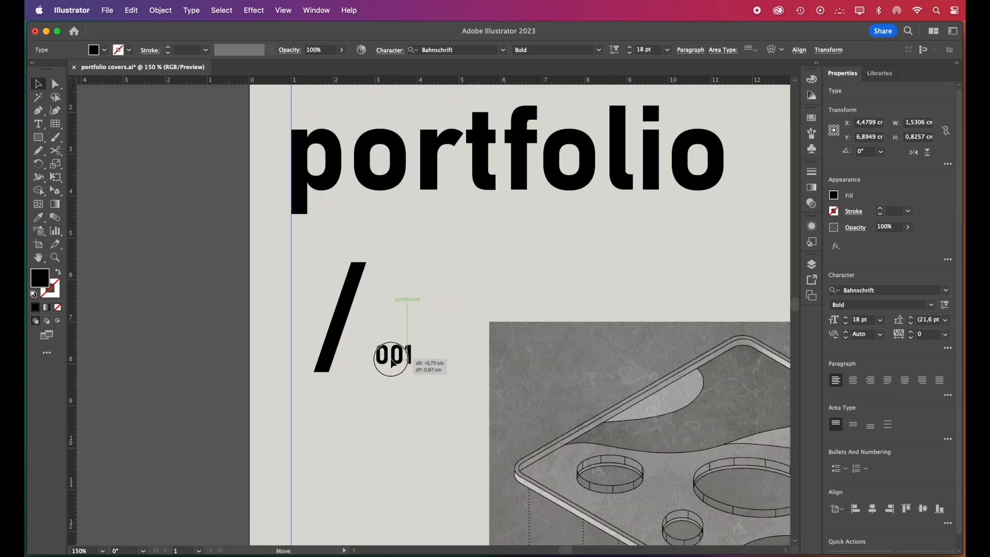
{"action": "left_click", "coordinate": [445, 354]}
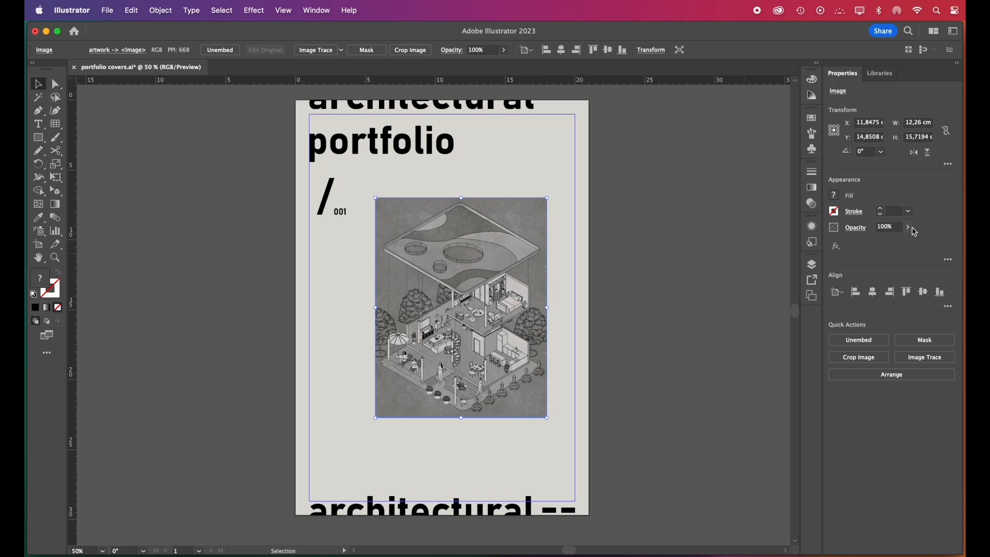
Crop a strip about 1.03 × 11.3 cm from the house image's grey background and place it along the page's left edge
{"action": "left_click_drag", "start_coordinate": [912, 230], "coordinate": [903, 246]}
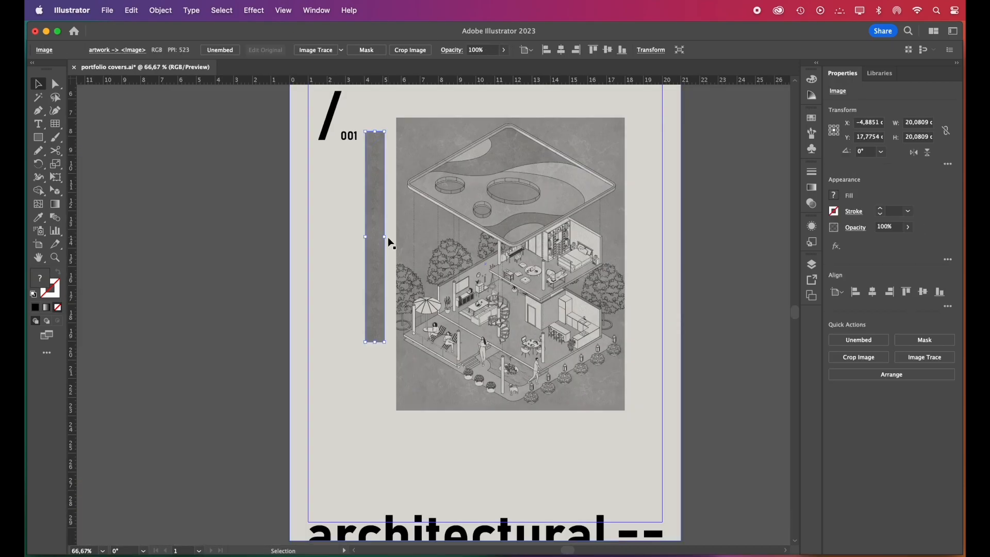
{"action": "left_click_drag", "start_coordinate": [382, 245], "coordinate": [306, 410]}
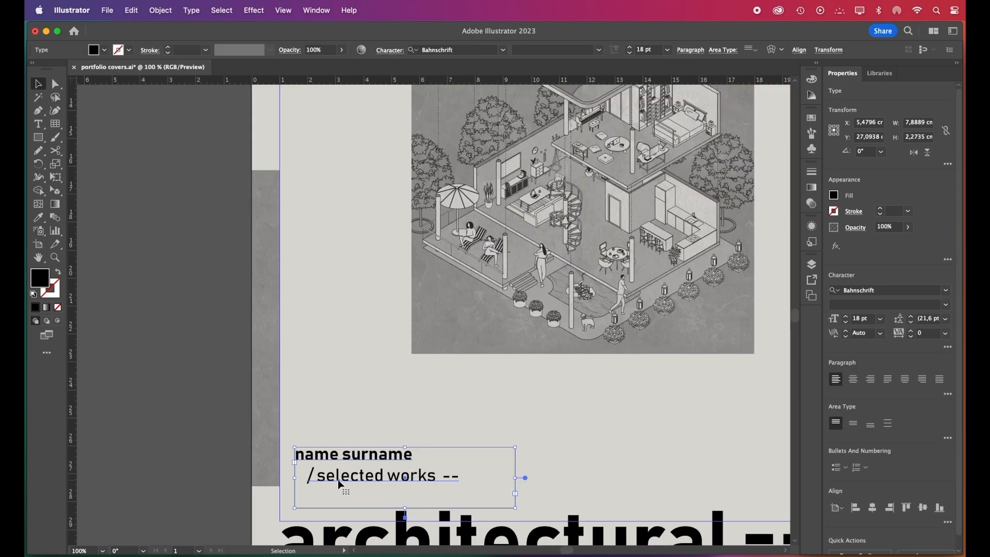
Draw a small dash about 0.33 × 0.08 cm beside the vertical "2020-2023" text and copy it along the same line
{"action": "left_click_drag", "start_coordinate": [339, 482], "coordinate": [338, 444]}
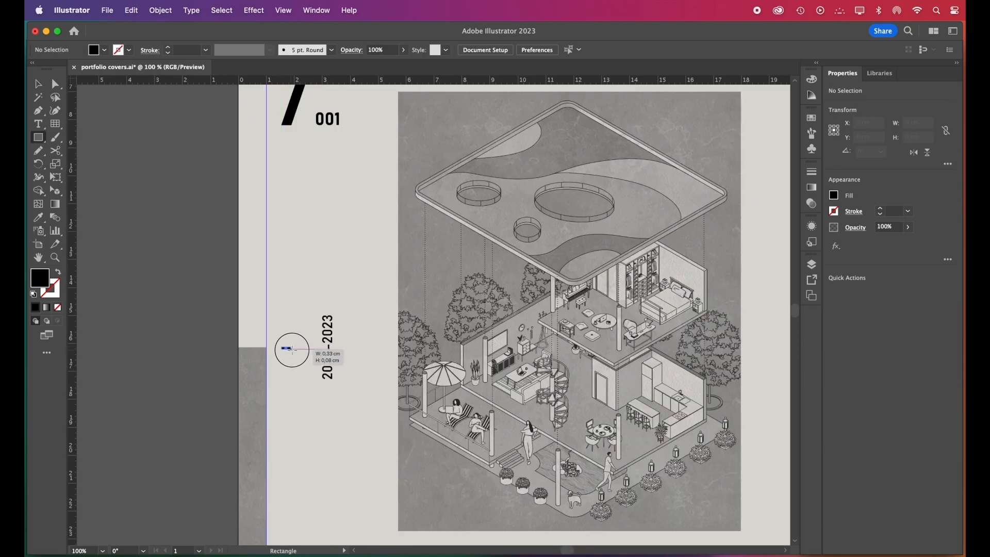
{"action": "left_click_drag", "start_coordinate": [289, 364], "coordinate": [374, 349]}
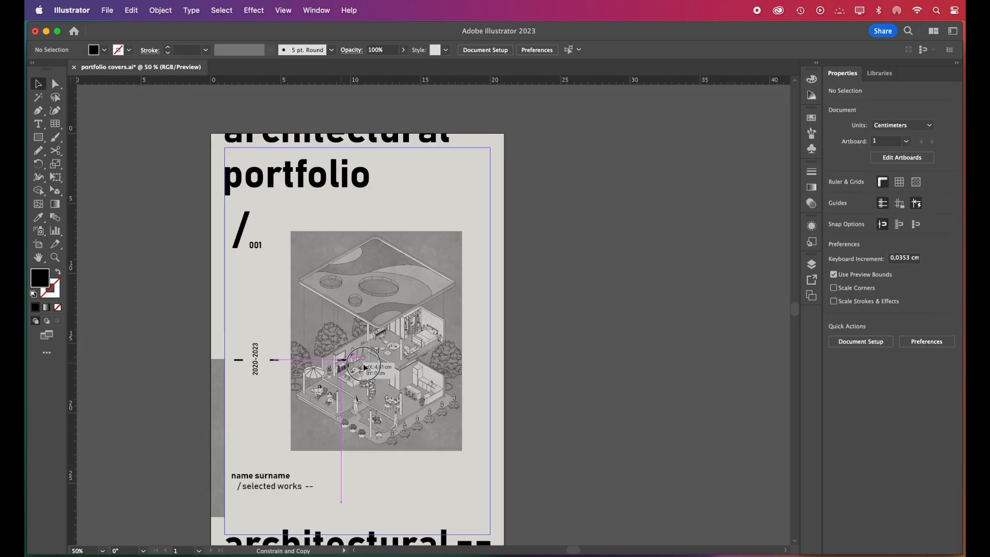
{"action": "left_click_drag", "start_coordinate": [341, 364], "coordinate": [482, 364]}
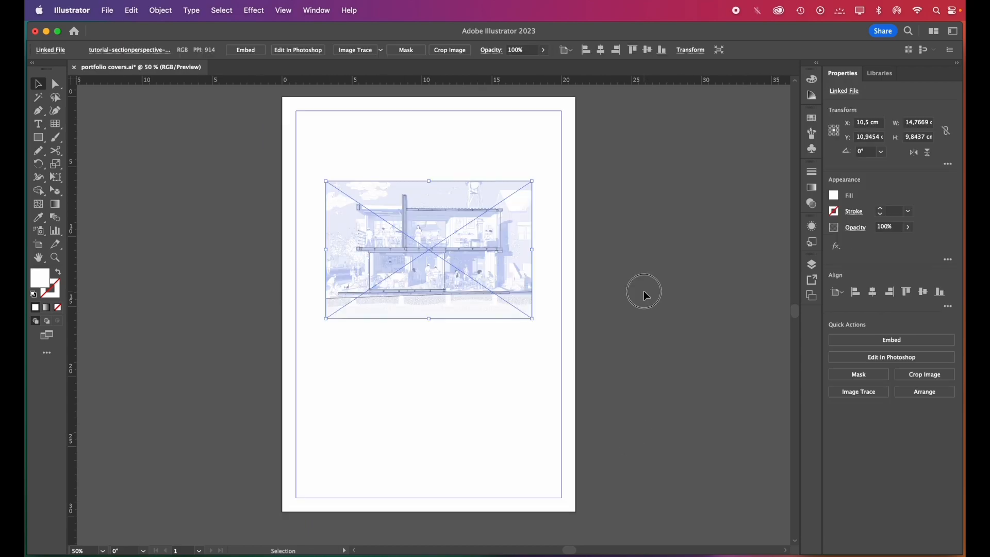
Duplicate the blue section image below the original, reflect the copy upside down, and scale both images to about 12.58 cm wide
{"action": "left_click", "coordinate": [646, 296]}
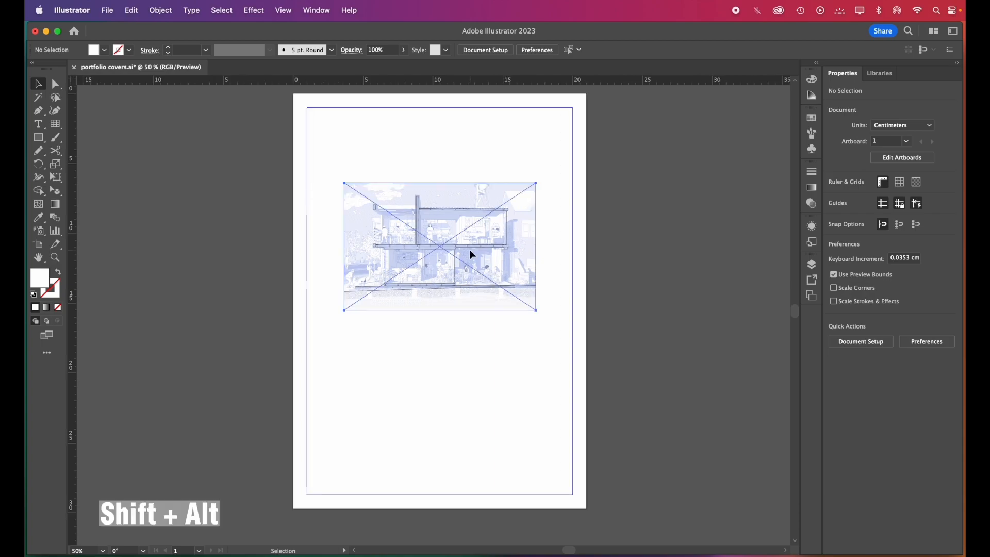
{"action": "left_click_drag", "start_coordinate": [469, 253], "coordinate": [469, 389]}
{"action": "right_click", "coordinate": [467, 373]}
{"action": "mouse_move", "coordinate": [510, 505]}
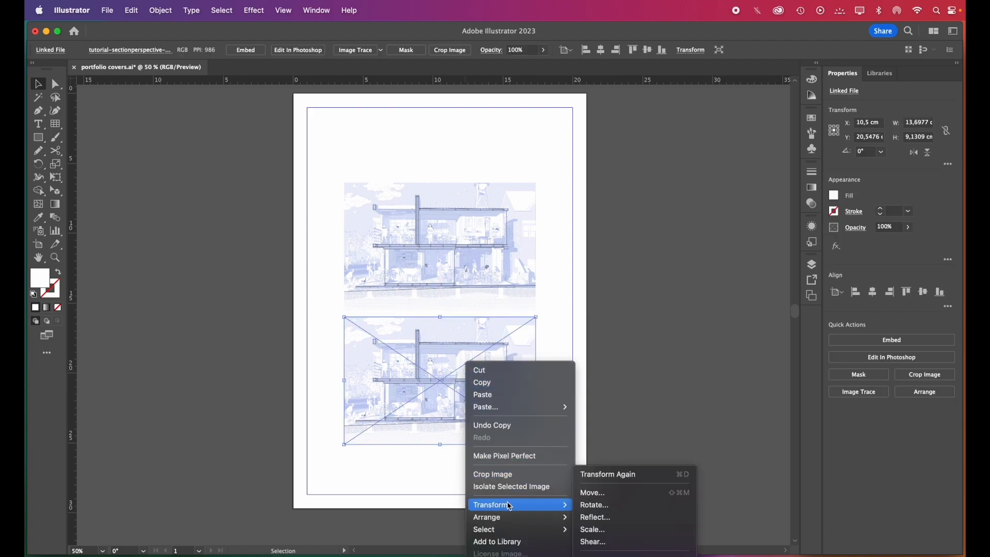
{"action": "left_click", "coordinate": [611, 518]}
{"action": "left_click", "coordinate": [600, 507]}
{"action": "left_click_drag", "start_coordinate": [510, 427], "coordinate": [503, 415]}
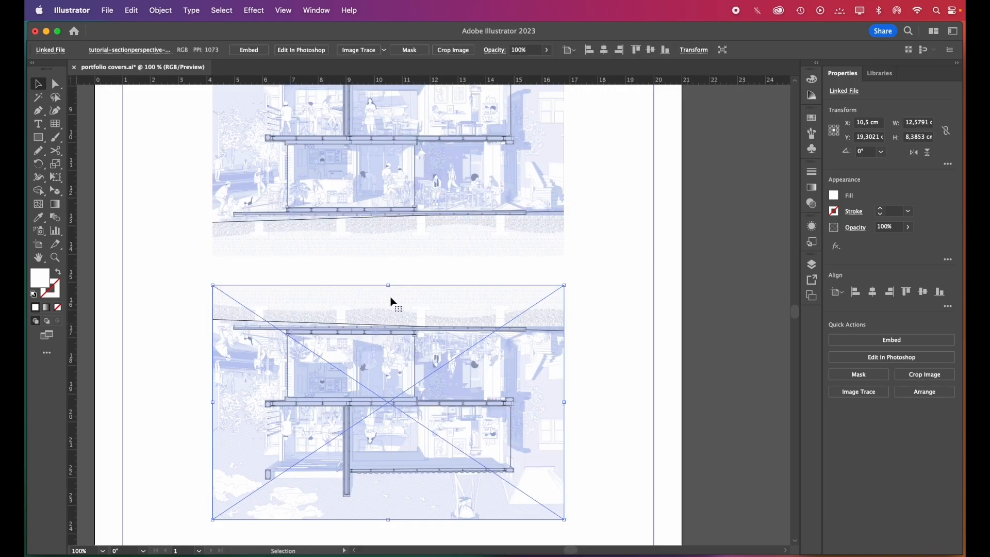
{"action": "scroll", "coordinate": [386, 298], "scroll_direction": "down", "scroll_amount": 1}
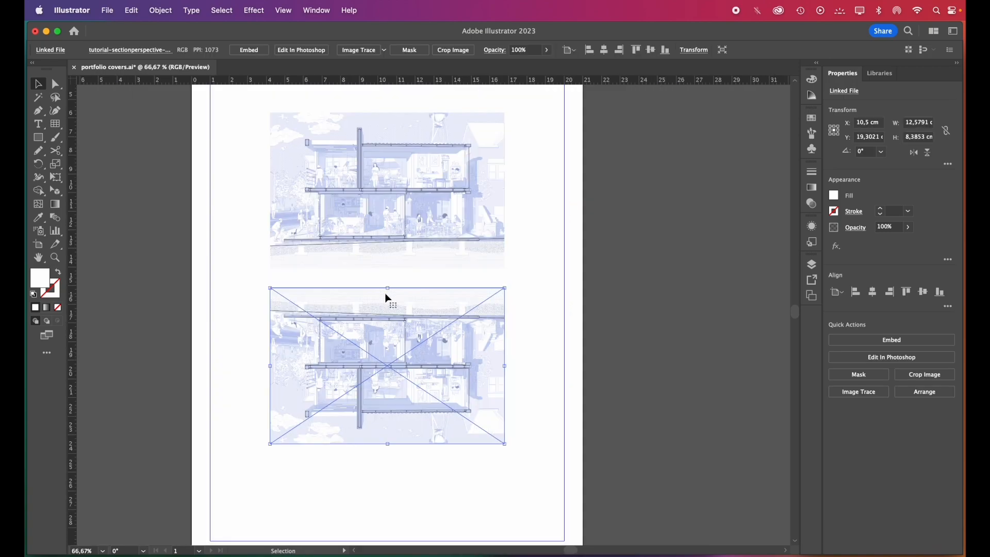
Embed the mirrored section image and rasterize it in RGB at High (300 ppi) with a white background
{"action": "left_click", "coordinate": [249, 50]}
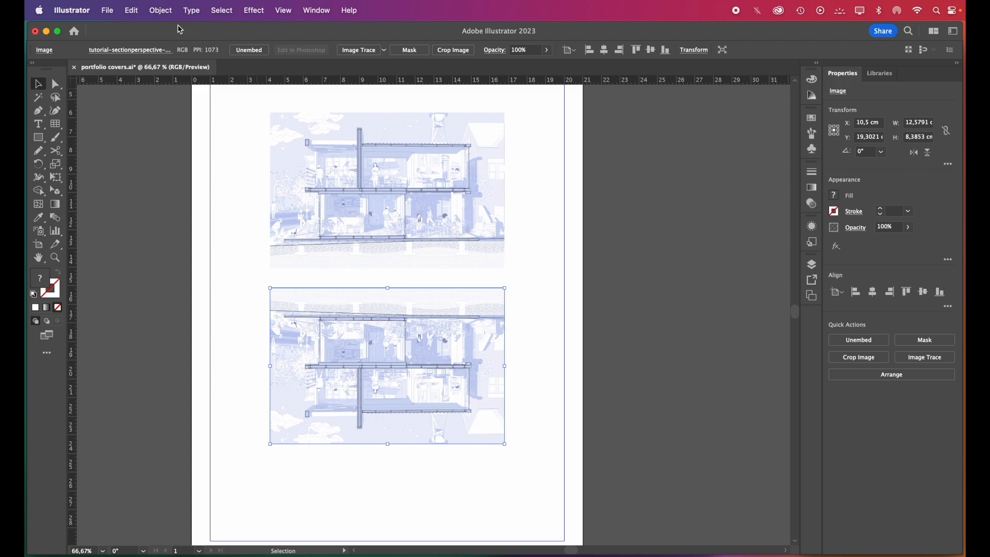
{"action": "left_click", "coordinate": [161, 11]}
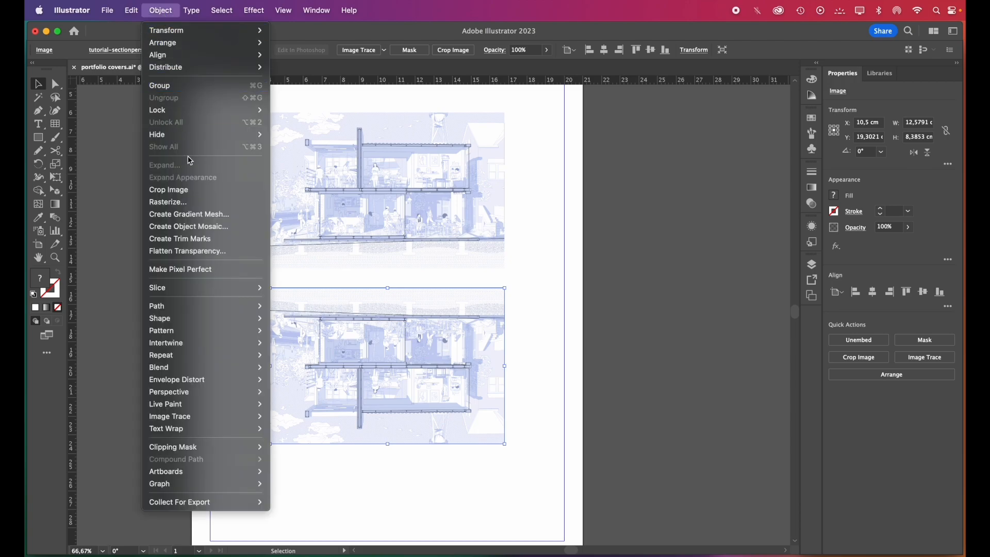
{"action": "left_click", "coordinate": [180, 203]}
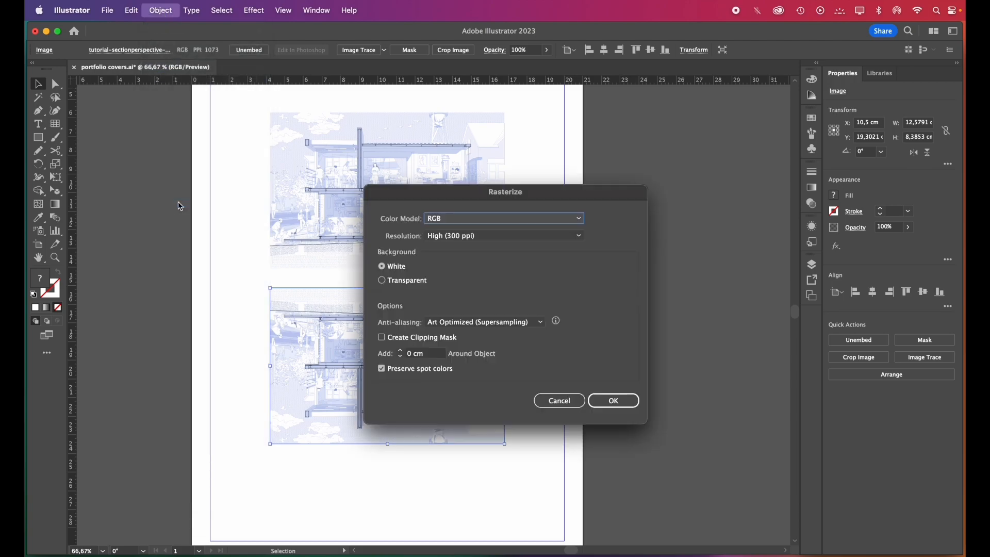
{"action": "left_click", "coordinate": [615, 400]}
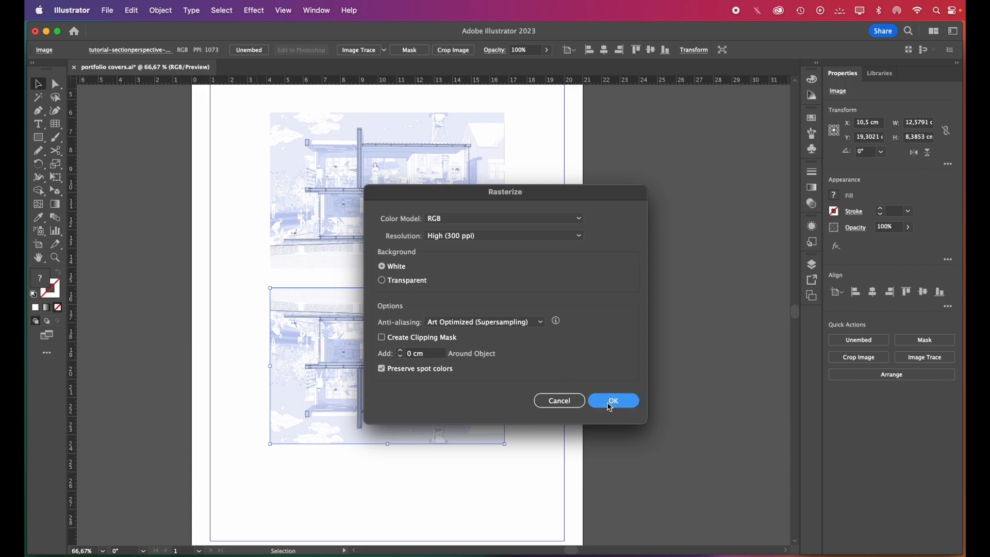
Apply an envelope distort mesh with 4 rows and 4 columns to the mirrored section image
{"action": "left_click", "coordinate": [160, 11]}
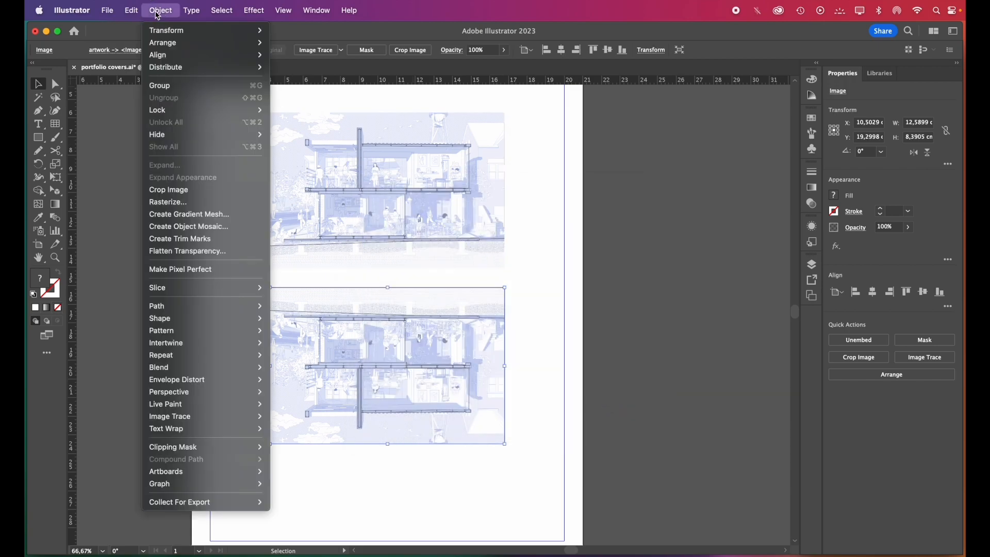
{"action": "mouse_move", "coordinate": [212, 384]}
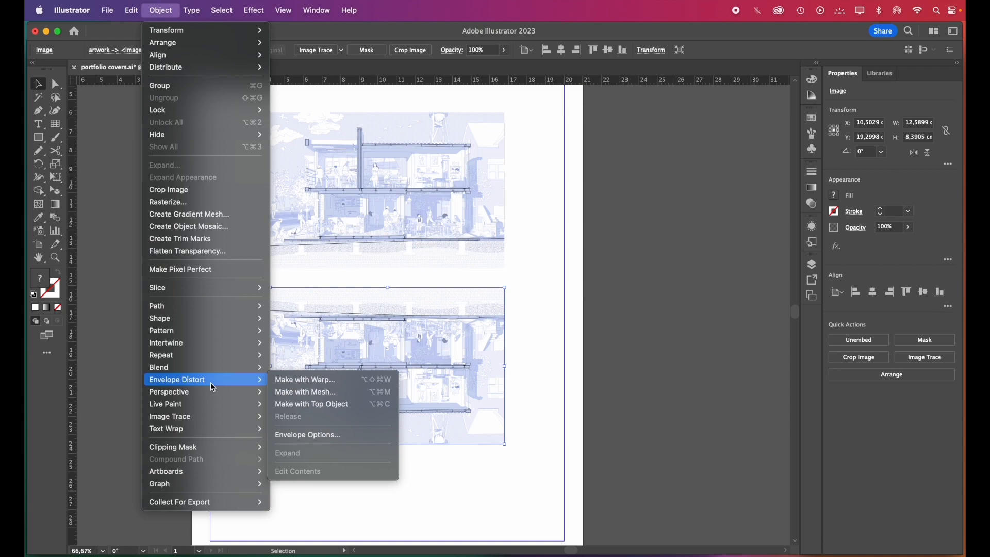
{"action": "left_click", "coordinate": [318, 396]}
{"action": "left_click_drag", "start_coordinate": [381, 303], "coordinate": [490, 317]}
{"action": "key", "text": "Return"}
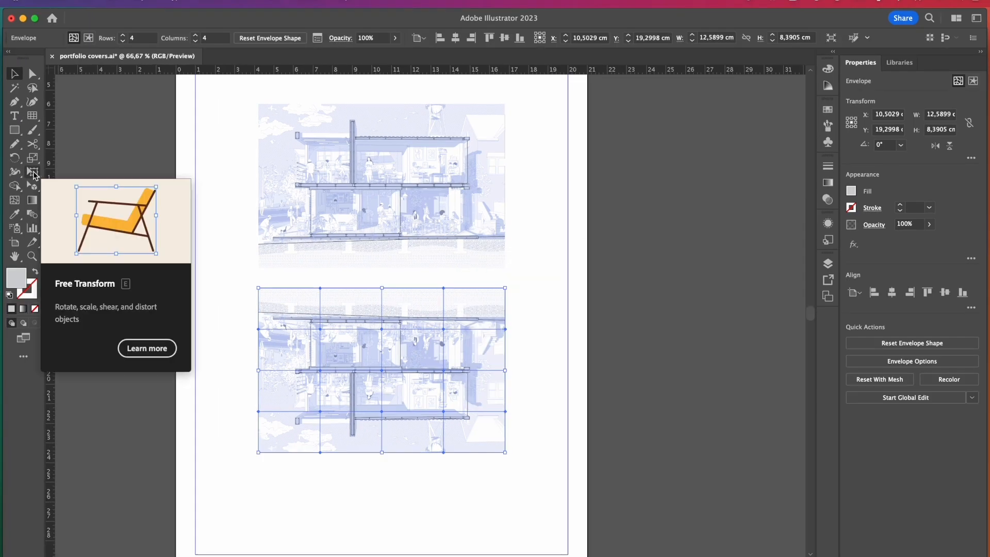
Free-distort the mirrored image's two lower corners outward and upward into a trapezoid about 15.34 × 6.94 cm
{"action": "left_click", "coordinate": [34, 173]}
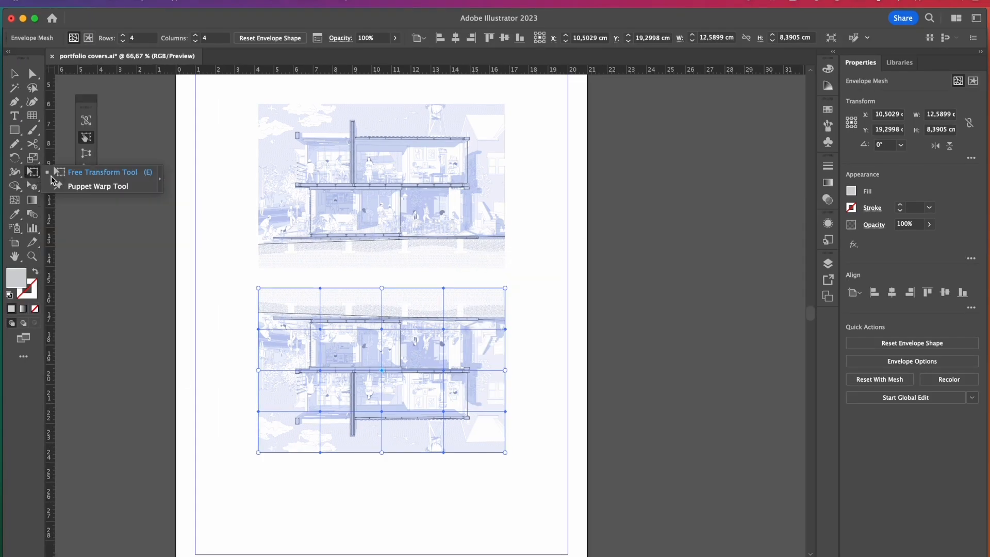
{"action": "left_click", "coordinate": [87, 168]}
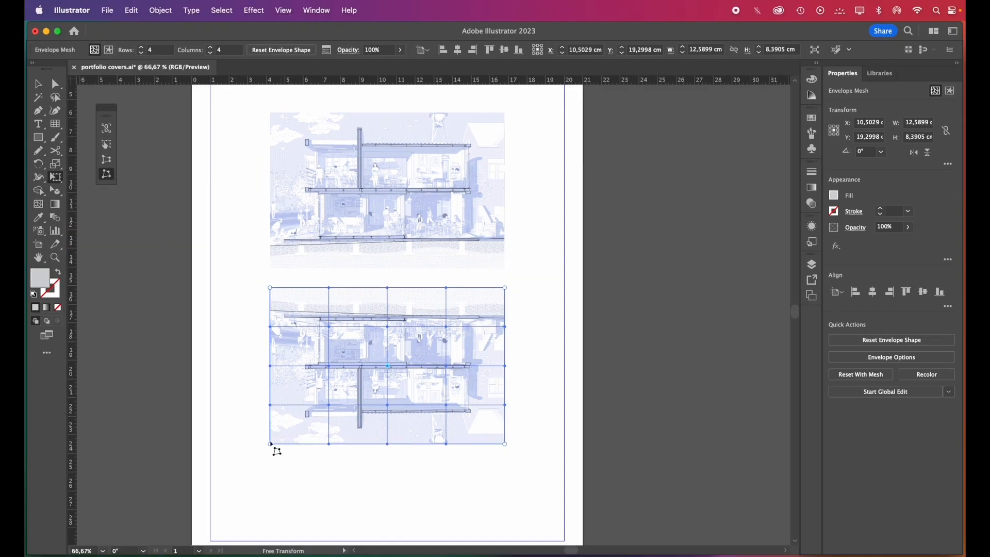
{"action": "left_click_drag", "start_coordinate": [270, 444], "coordinate": [247, 416]}
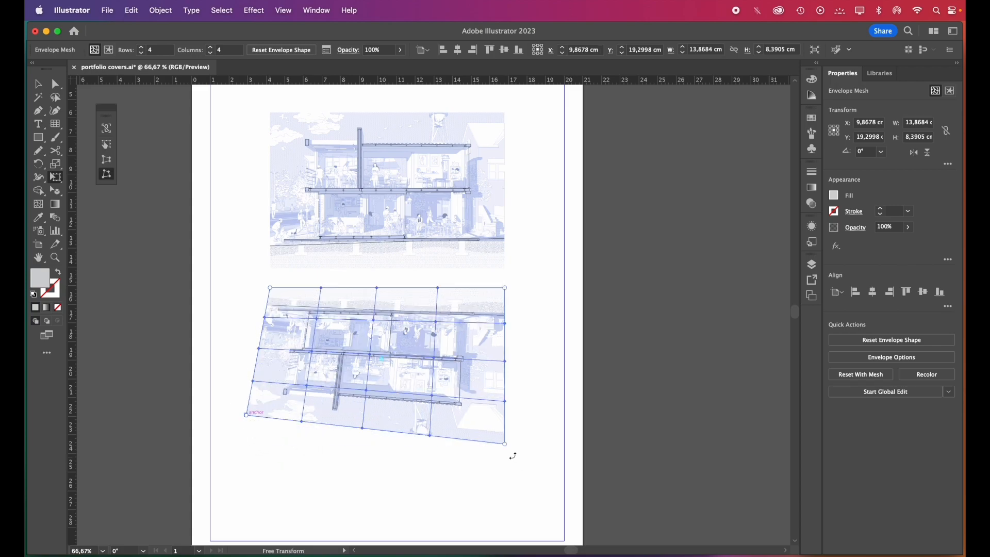
{"action": "left_click_drag", "start_coordinate": [505, 444], "coordinate": [531, 417]}
{"action": "key", "text": "v"}
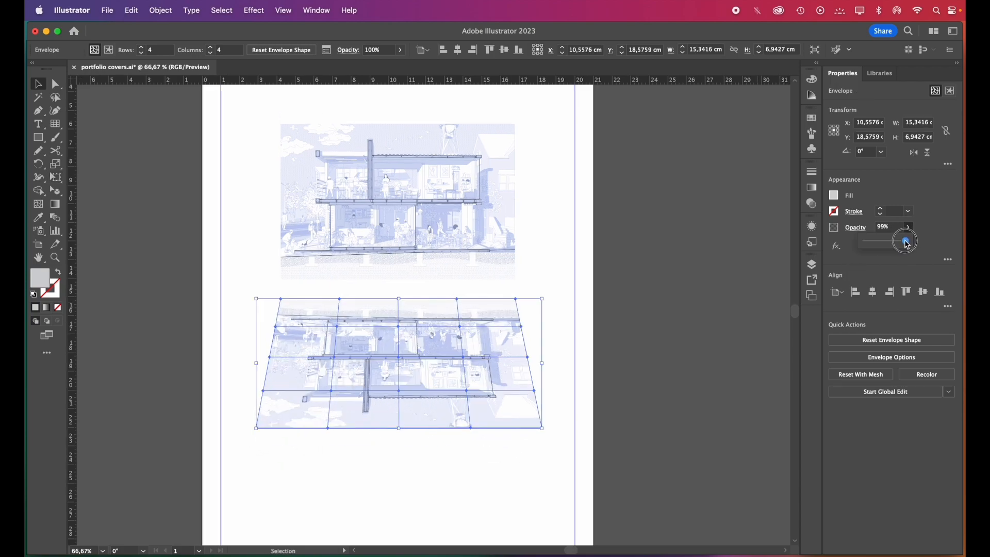
Set the distorted mirror image's opacity to 50% and apply a Gaussian Blur with a radius of about 3.6 pixels
{"action": "left_click_drag", "start_coordinate": [908, 245], "coordinate": [888, 246]}
{"action": "left_click", "coordinate": [713, 363]}
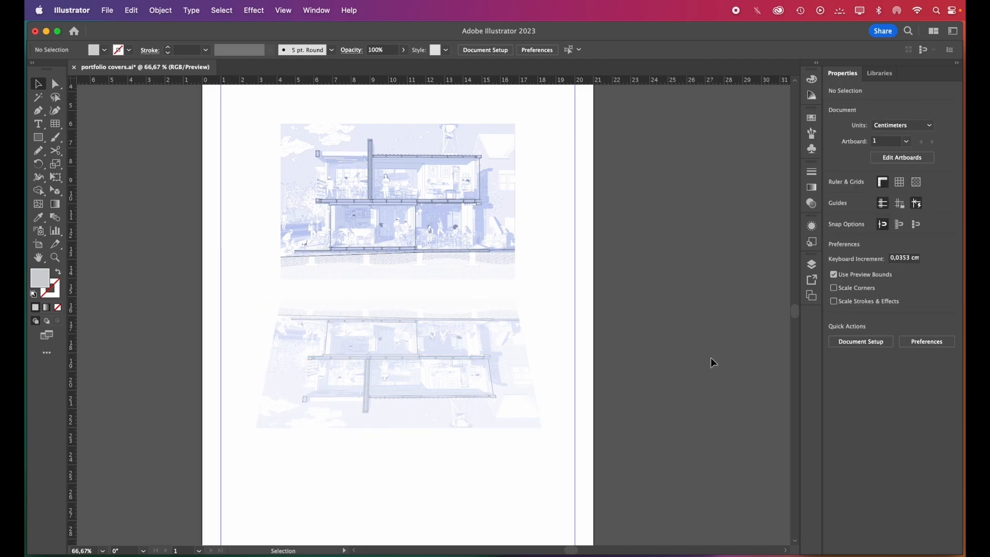
{"action": "left_click", "coordinate": [386, 394]}
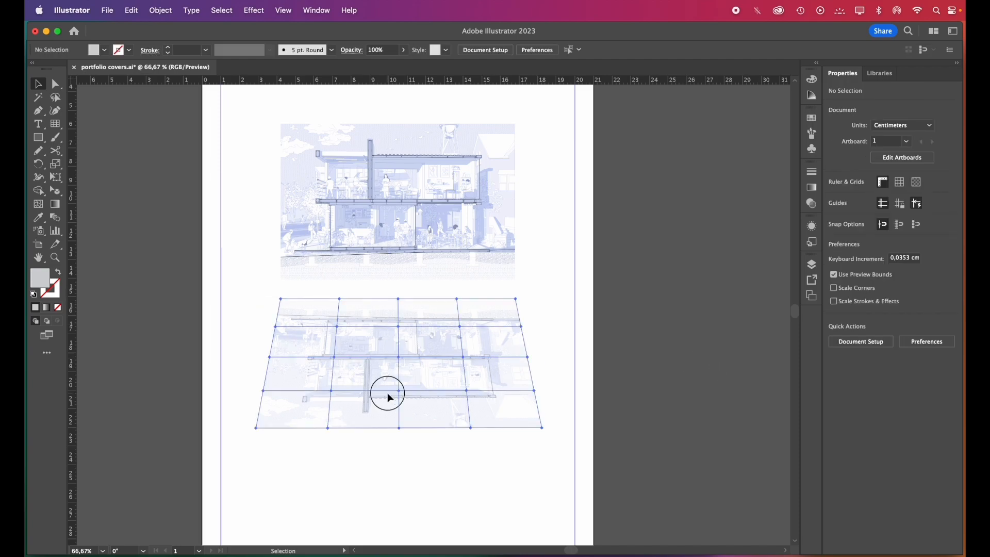
{"action": "left_click", "coordinate": [253, 7]}
{"action": "mouse_move", "coordinate": [347, 258]}
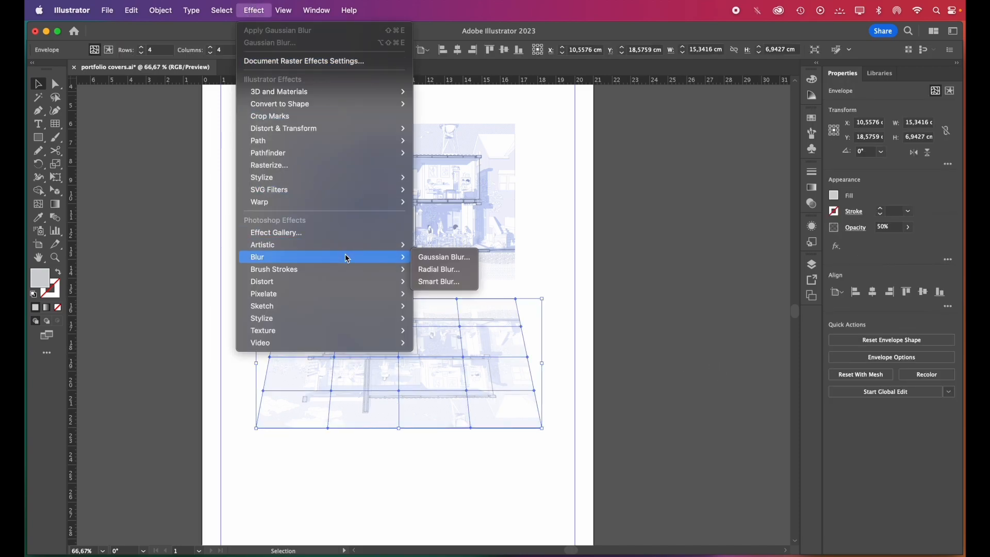
{"action": "left_click", "coordinate": [467, 261]}
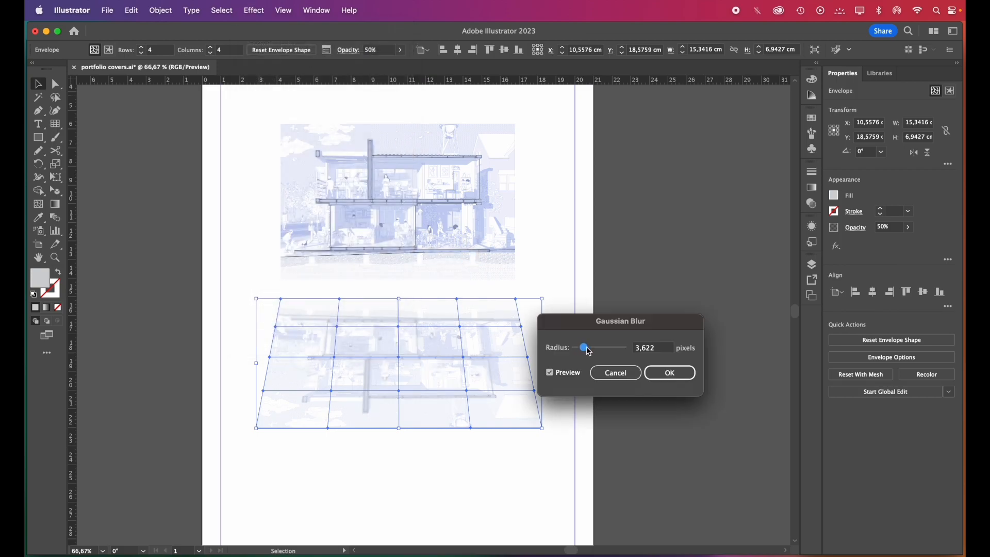
{"action": "key", "text": "Return"}
Trace a closed trapezoid over the blurred mirror image through its four corners and fill it with the page's white
{"action": "key", "text": "p"}
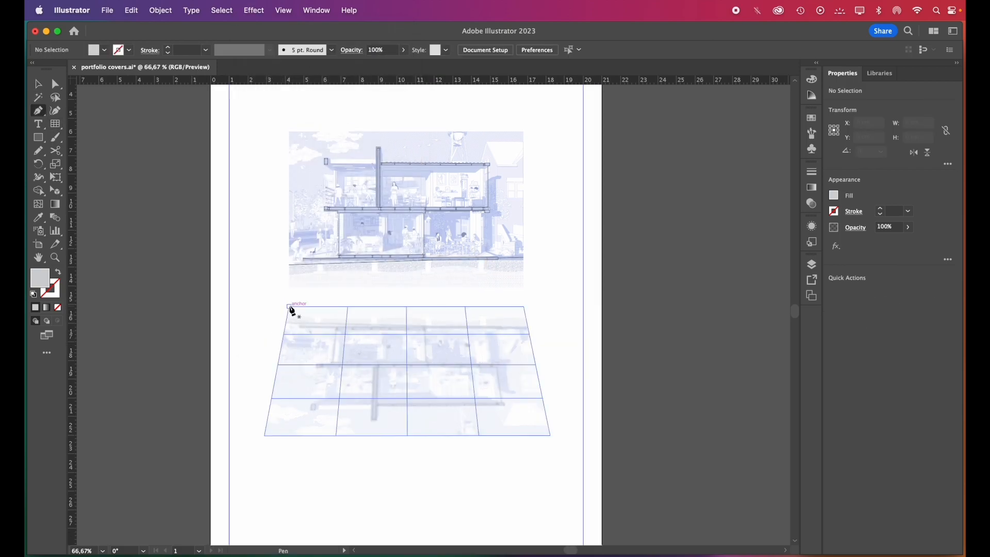
{"action": "left_click", "coordinate": [289, 307]}
{"action": "left_click", "coordinate": [264, 436]}
{"action": "left_click", "coordinate": [550, 436]}
{"action": "left_click", "coordinate": [524, 306]}
{"action": "left_click", "coordinate": [289, 307]}
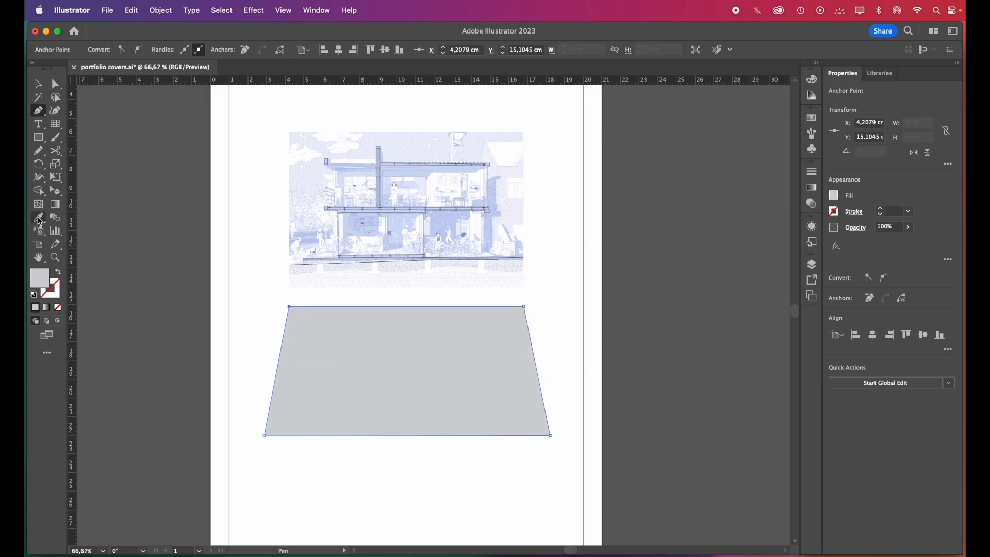
{"action": "left_click", "coordinate": [259, 225]}
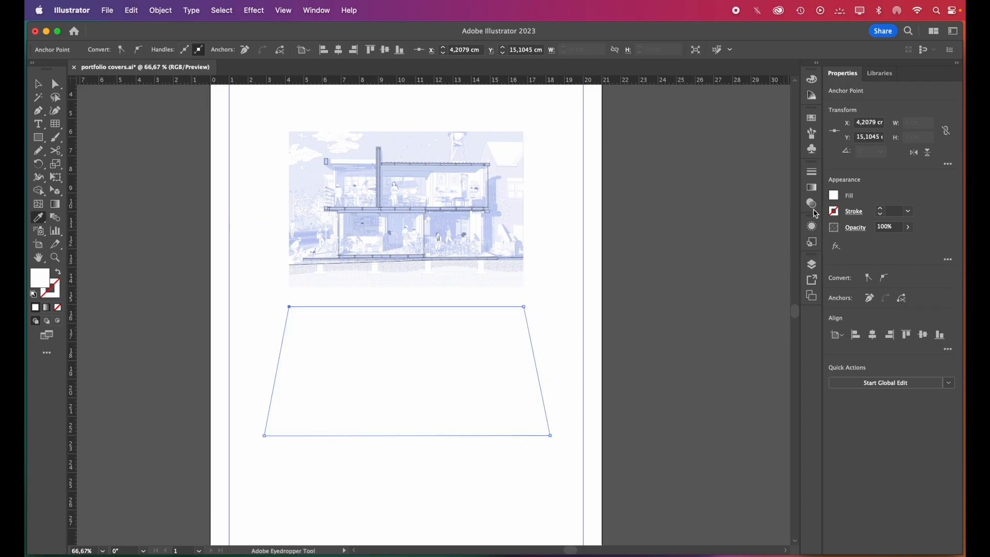
Give the trapezoid a linear white gradient at 90°, with the upper color stop at 0% opacity
{"action": "left_click", "coordinate": [813, 189]}
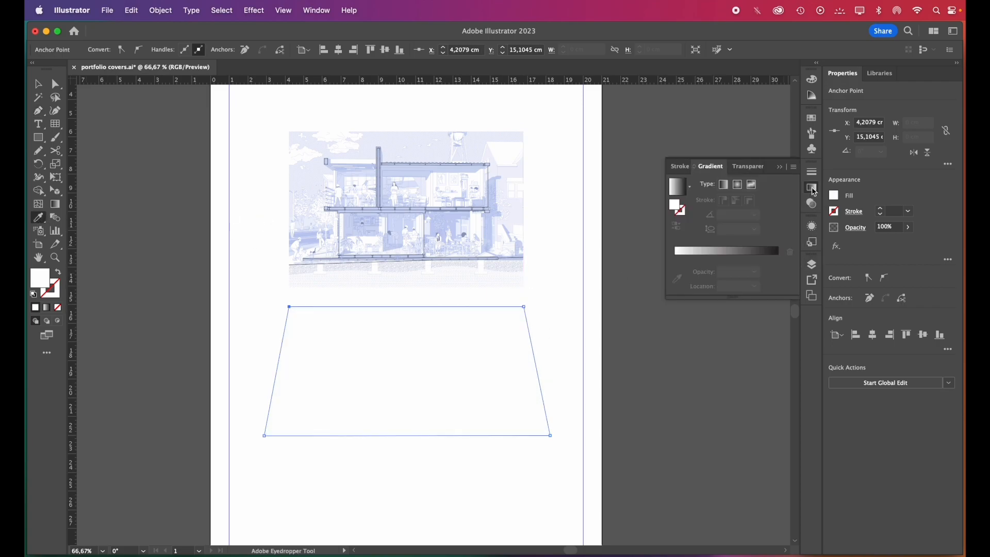
{"action": "left_click", "coordinate": [724, 185]}
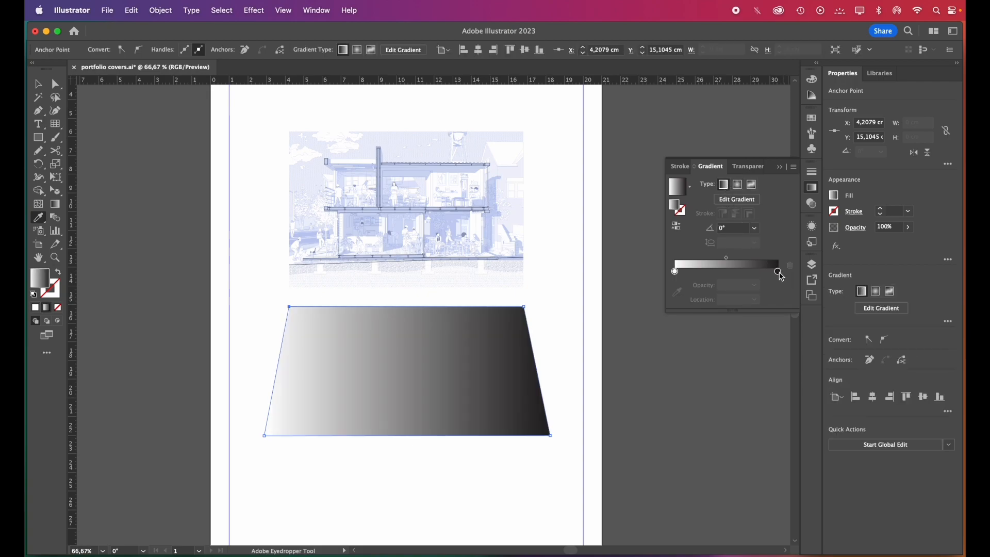
{"action": "left_click", "coordinate": [779, 273]}
{"action": "left_click", "coordinate": [677, 292]}
{"action": "left_click", "coordinate": [567, 318]}
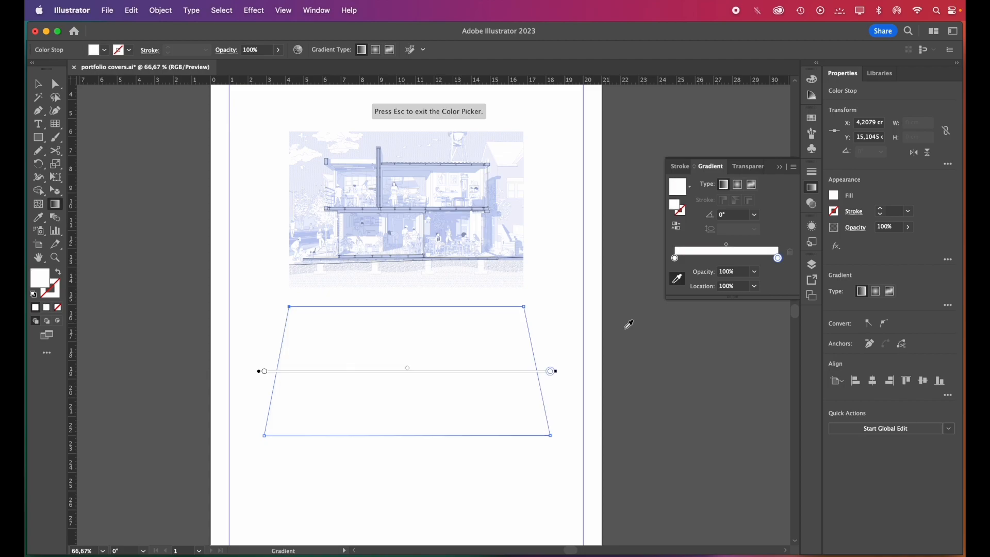
{"action": "left_click", "coordinate": [755, 215]}
{"action": "left_click", "coordinate": [767, 276]}
{"action": "left_click", "coordinate": [755, 272]}
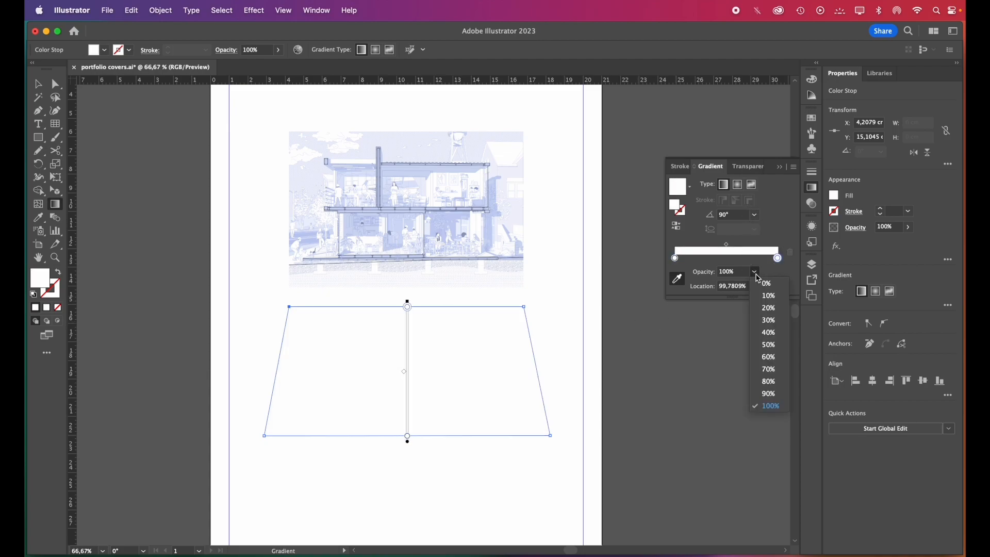
{"action": "left_click", "coordinate": [767, 283]}
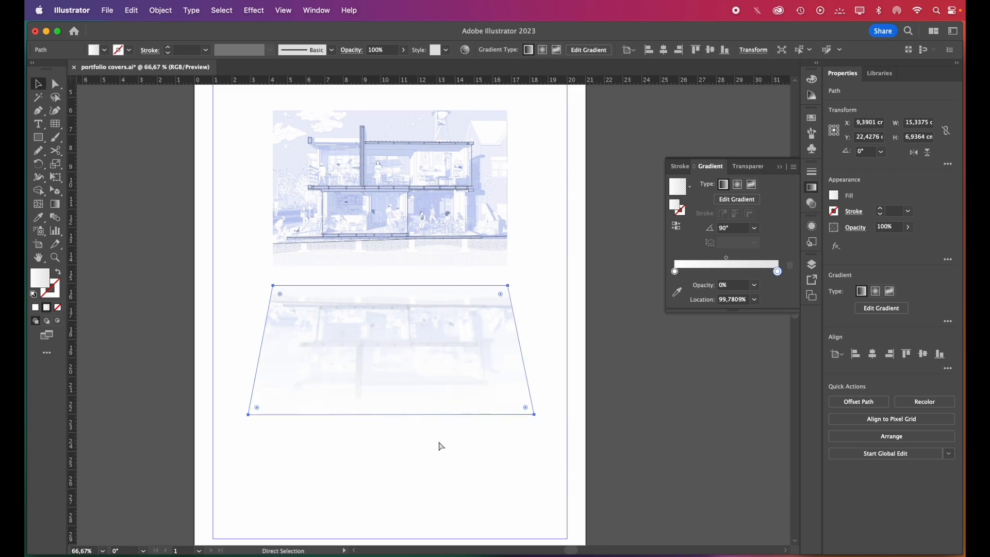
{"action": "key", "text": "v"}
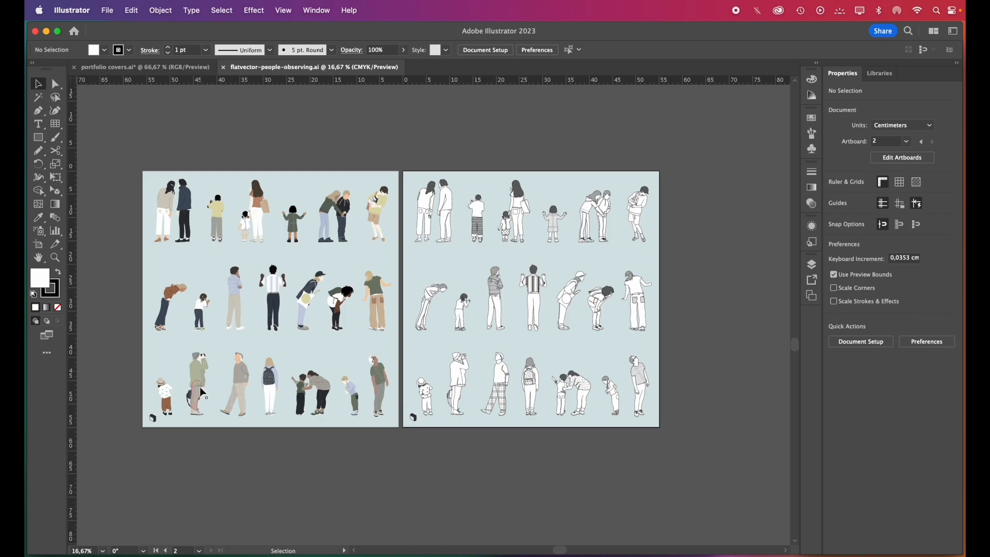
Copy the colored backpack figure from flatvector-people-observing.ai into the portfolio cover, scaled to about 0.69 × 2.32 cm between the two section images
{"action": "scroll", "coordinate": [200, 382], "scroll_direction": "up", "scroll_amount": 3}
{"action": "scroll", "coordinate": [267, 482], "scroll_direction": "up", "scroll_amount": 2}
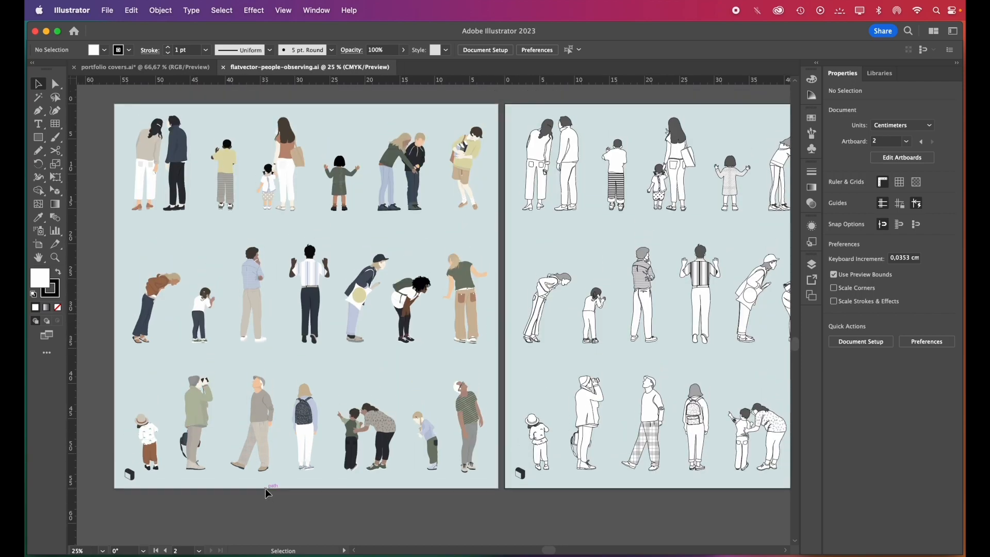
{"action": "scroll", "coordinate": [298, 441], "scroll_direction": "up", "scroll_amount": 1}
{"action": "left_click", "coordinate": [317, 420]}
{"action": "key", "text": "a"}
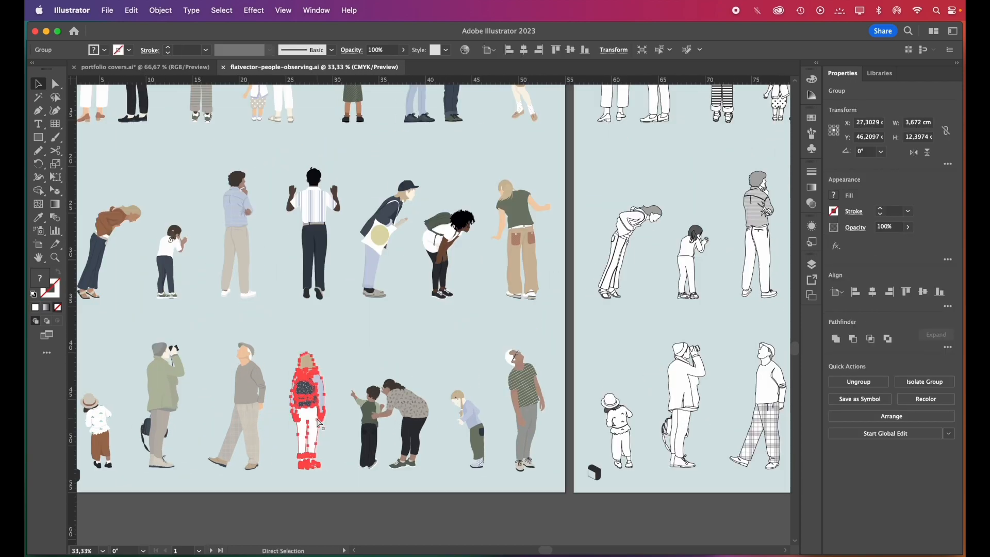
{"action": "key", "text": "v"}
{"action": "left_click", "coordinate": [146, 67]}
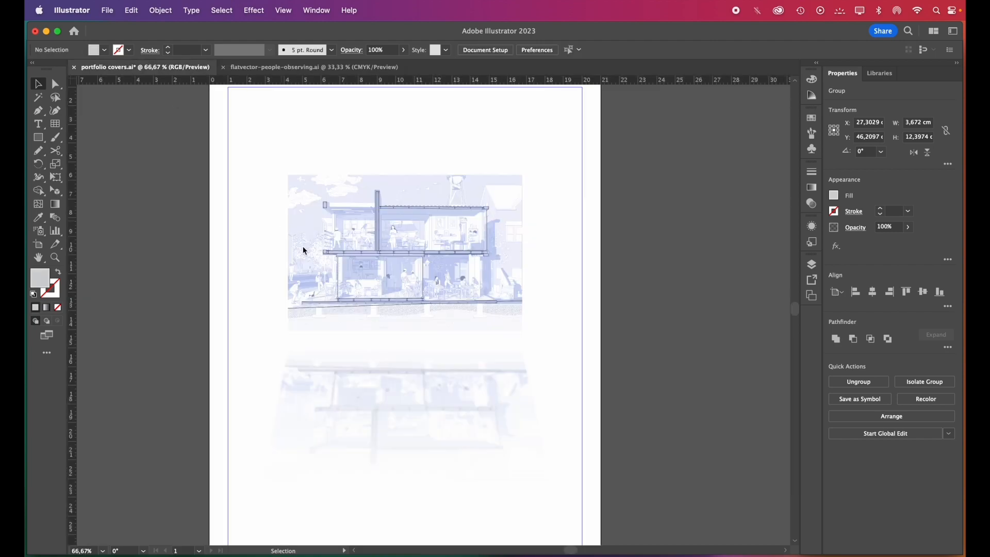
{"action": "scroll", "coordinate": [412, 346], "scroll_direction": "up", "scroll_amount": 1}
{"action": "key", "text": "super+v"}
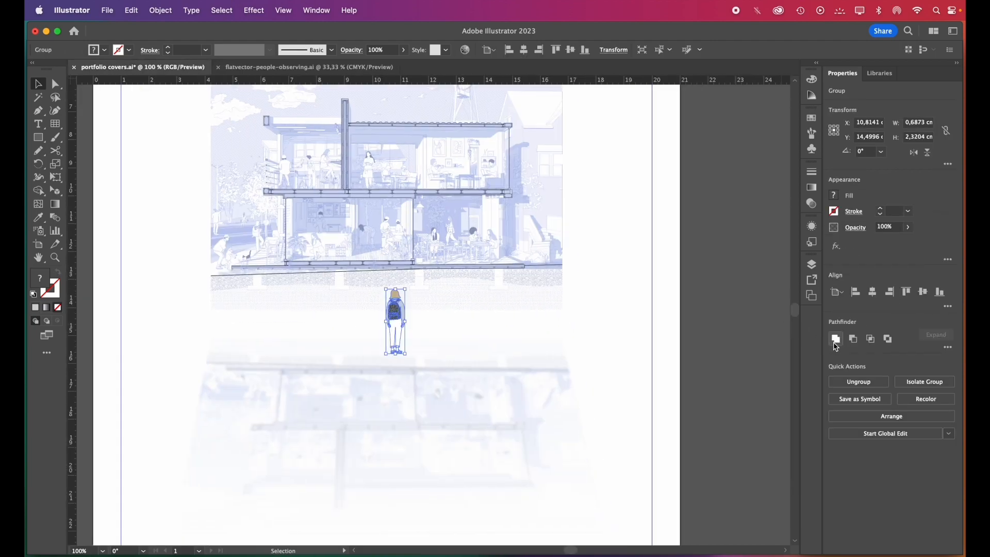
Unite the figure's shapes into one silhouette and fill it with the dark blue sampled from the section's floor structure
{"action": "left_click", "coordinate": [836, 342]}
{"action": "key", "text": "i"}
{"action": "scroll", "coordinate": [416, 253], "scroll_direction": "up", "scroll_amount": 1}
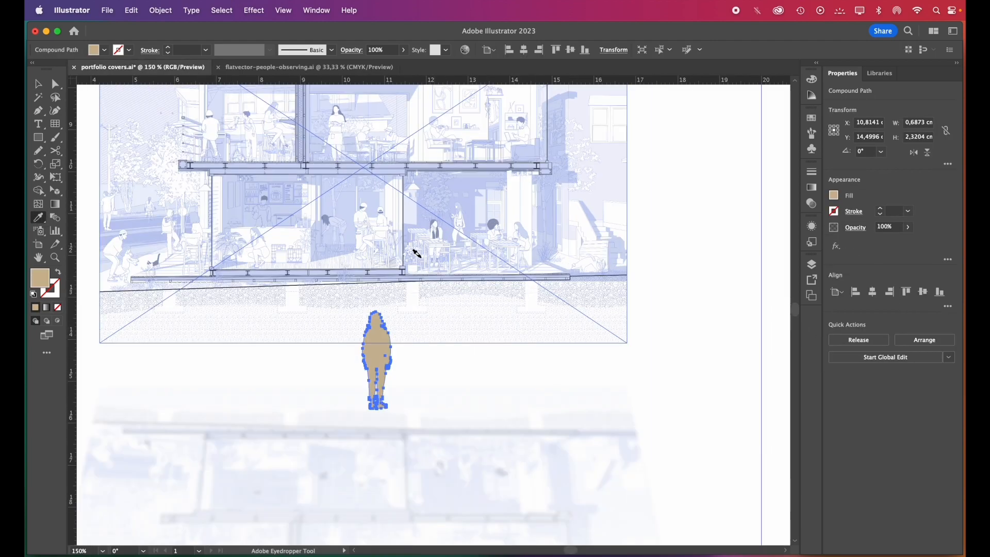
{"action": "scroll", "coordinate": [417, 253], "scroll_direction": "up", "scroll_amount": 5}
{"action": "left_click", "coordinate": [446, 290]}
{"action": "scroll", "coordinate": [446, 290], "scroll_direction": "down", "scroll_amount": 6}
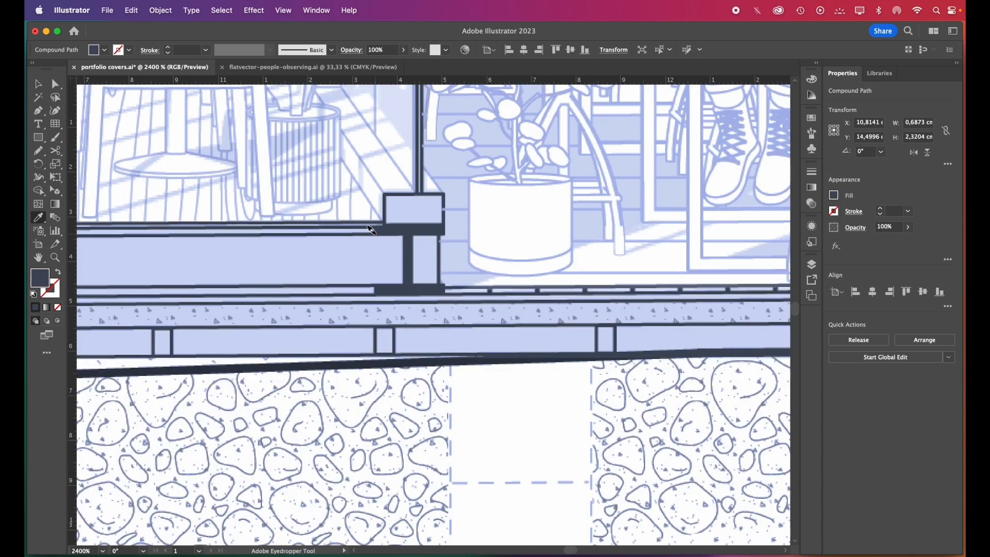
Place a copy of the silhouette, about 0.6 × 2.04 cm, directly below the original and reflect it across the horizontal axis
{"action": "key", "text": "v"}
{"action": "left_click_drag", "start_coordinate": [402, 305], "coordinate": [402, 407]}
{"action": "right_click", "coordinate": [394, 400]}
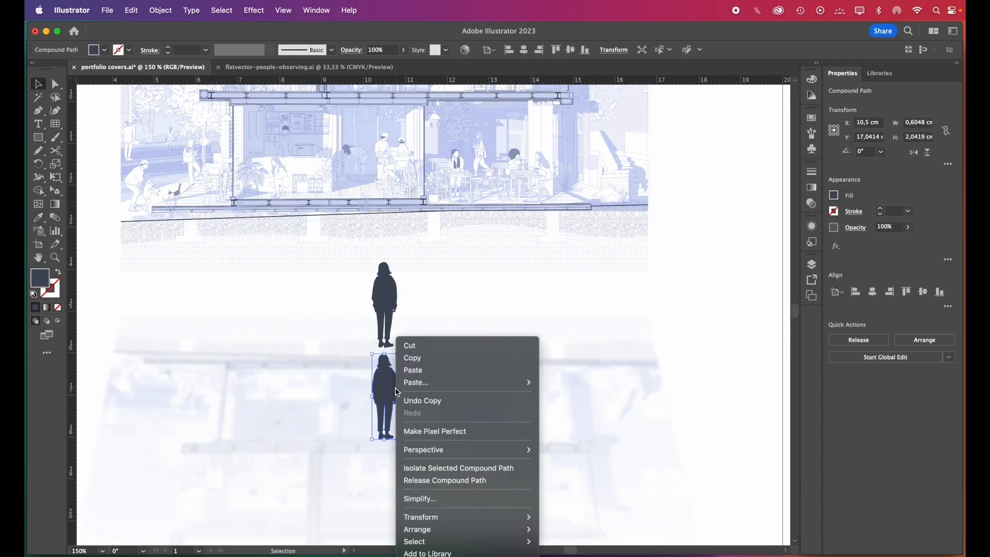
{"action": "mouse_move", "coordinate": [461, 516]}
{"action": "left_click", "coordinate": [572, 517]}
{"action": "left_click", "coordinate": [587, 505]}
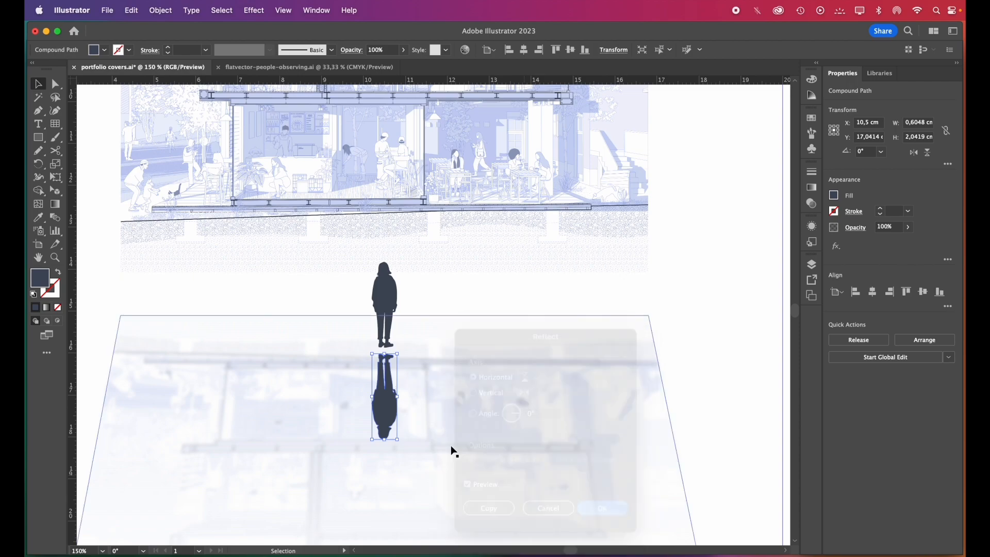
Move the upside-down silhouette up to the standing figure's feet and set its opacity to 68%
{"action": "scroll", "coordinate": [387, 357], "scroll_direction": "up", "scroll_amount": 3}
{"action": "left_click_drag", "start_coordinate": [424, 401], "coordinate": [424, 374]}
{"action": "left_click", "coordinate": [909, 228]}
{"action": "left_click_drag", "start_coordinate": [907, 241], "coordinate": [891, 242]}
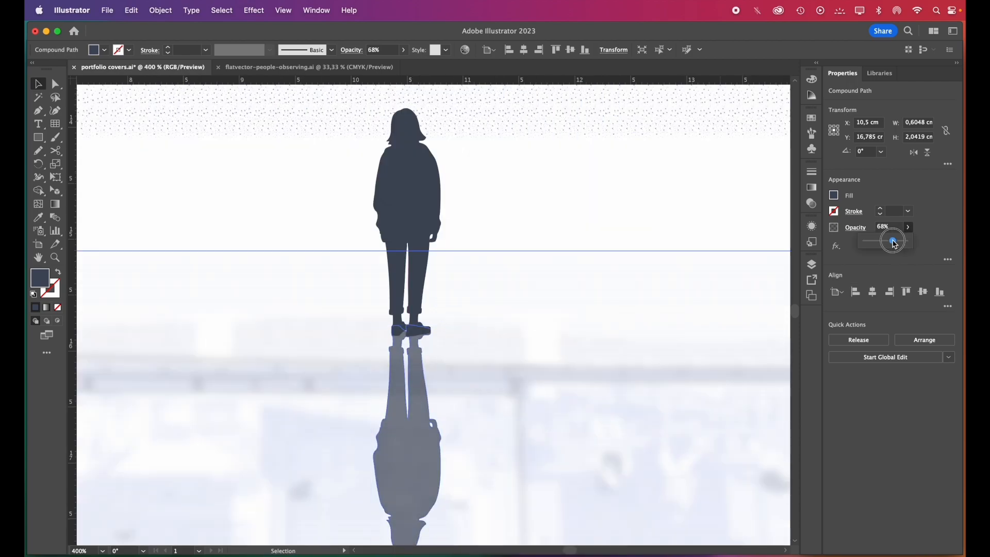
Free-distort the silhouette reflection so its head end widens and shortens, to about 0.78 × 1.8 cm overall
{"action": "scroll", "coordinate": [374, 278], "scroll_direction": "down", "scroll_amount": 2}
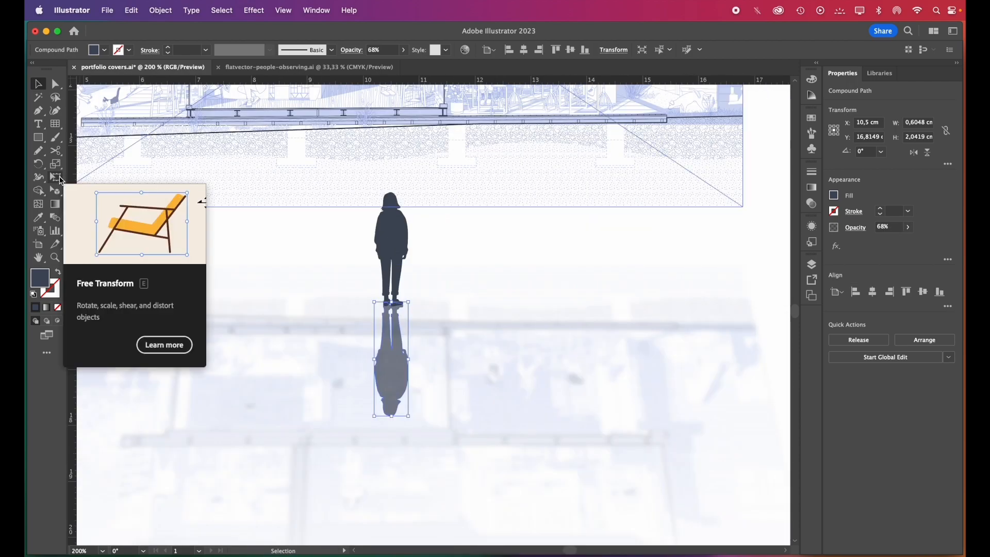
{"action": "left_click", "coordinate": [57, 178]}
{"action": "left_click_drag", "start_coordinate": [375, 417], "coordinate": [415, 403]}
{"action": "key", "text": "v"}
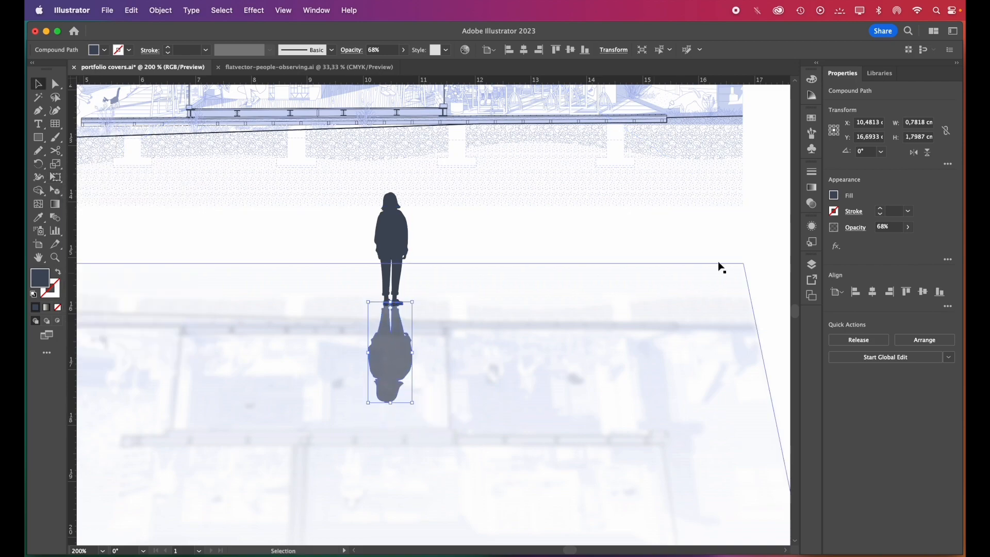
Fill the silhouette reflection with a linear 90° gradient from the figure's dark blue at the feet to transparent, midpoint at about 44%
{"action": "left_click", "coordinate": [811, 189]}
{"action": "left_click", "coordinate": [723, 184]}
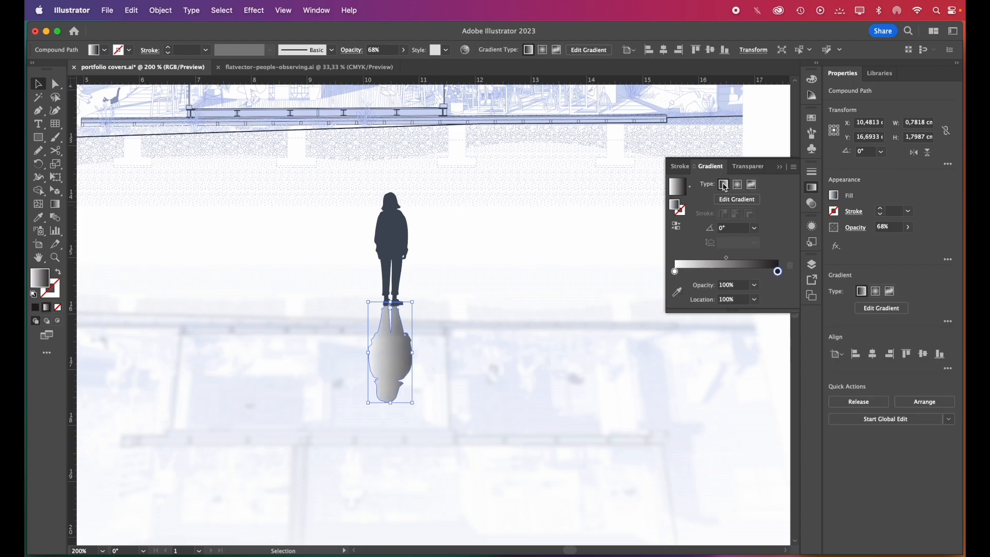
{"action": "left_click", "coordinate": [755, 214]}
{"action": "left_click", "coordinate": [758, 276]}
{"action": "left_click", "coordinate": [677, 279]}
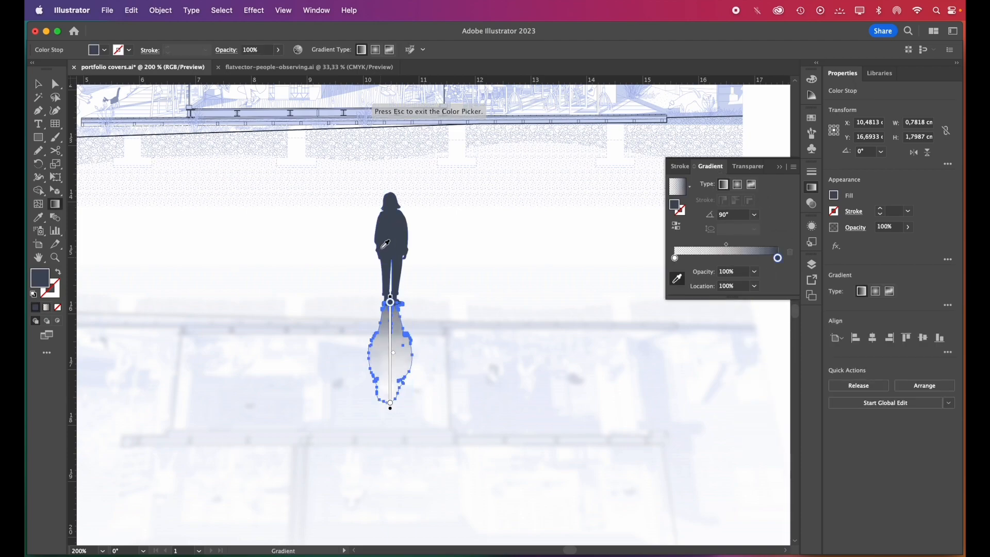
{"action": "left_click", "coordinate": [382, 249]}
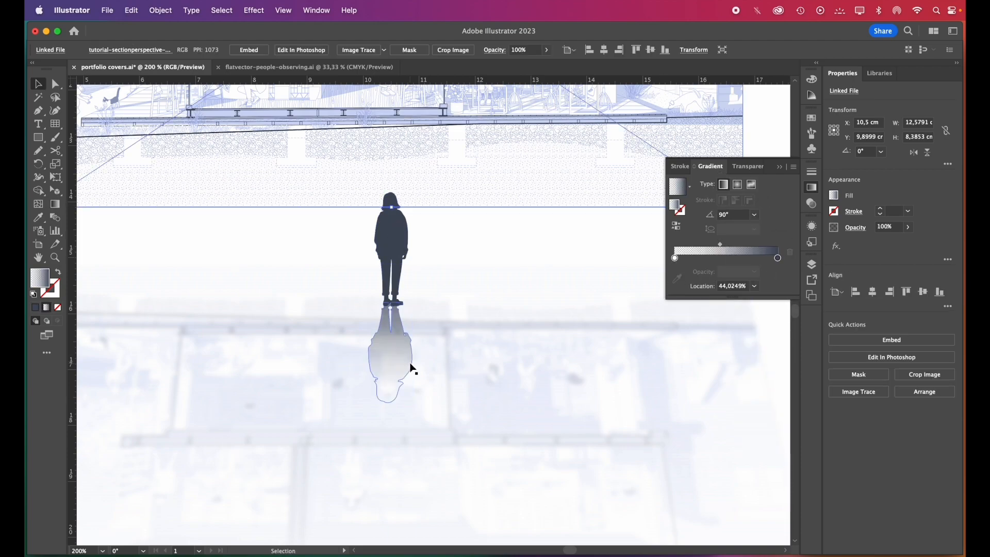
{"action": "left_click", "coordinate": [385, 336]}
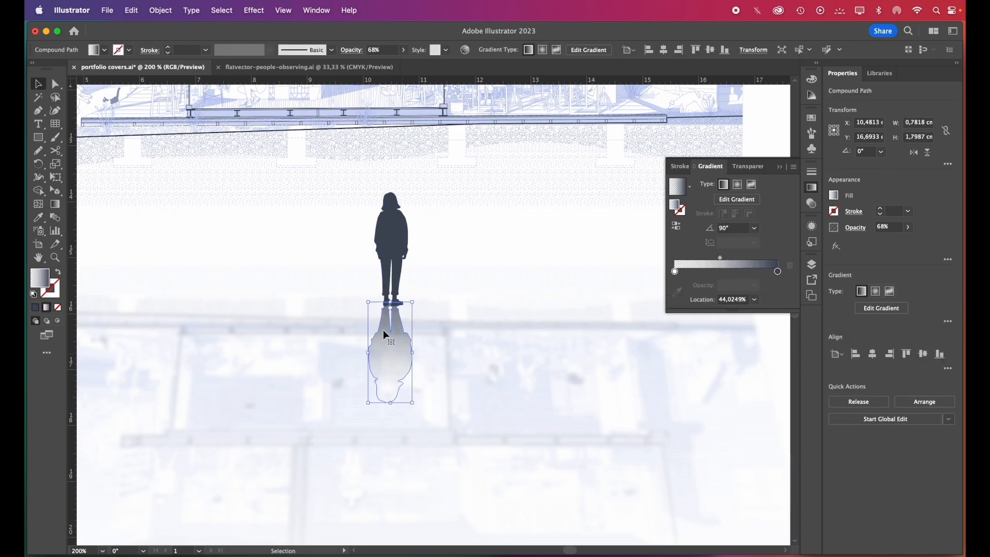
Apply a Gaussian Blur with a radius of about 4.1 pixels to the silhouette reflection
{"action": "left_click", "coordinate": [258, 12]}
{"action": "mouse_move", "coordinate": [309, 257]}
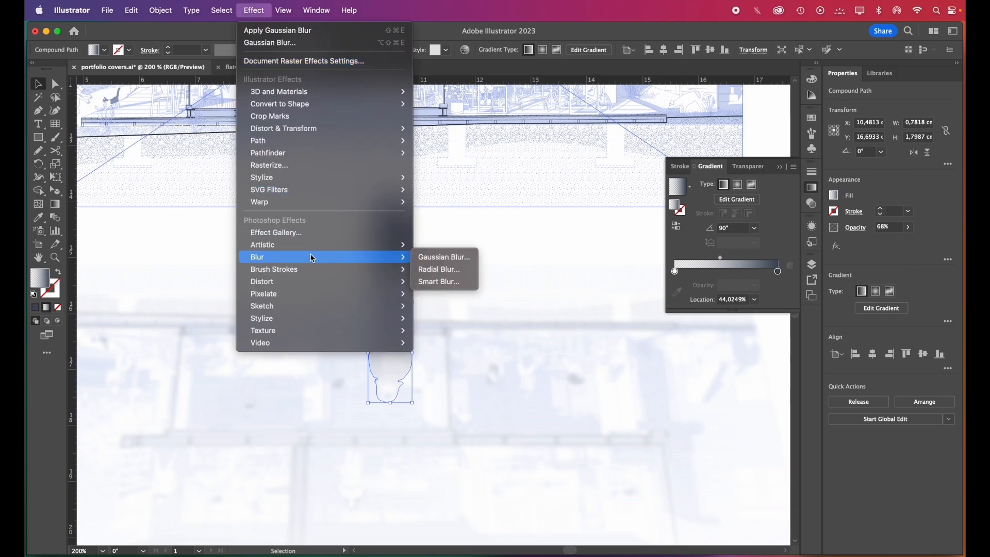
{"action": "left_click", "coordinate": [432, 257]}
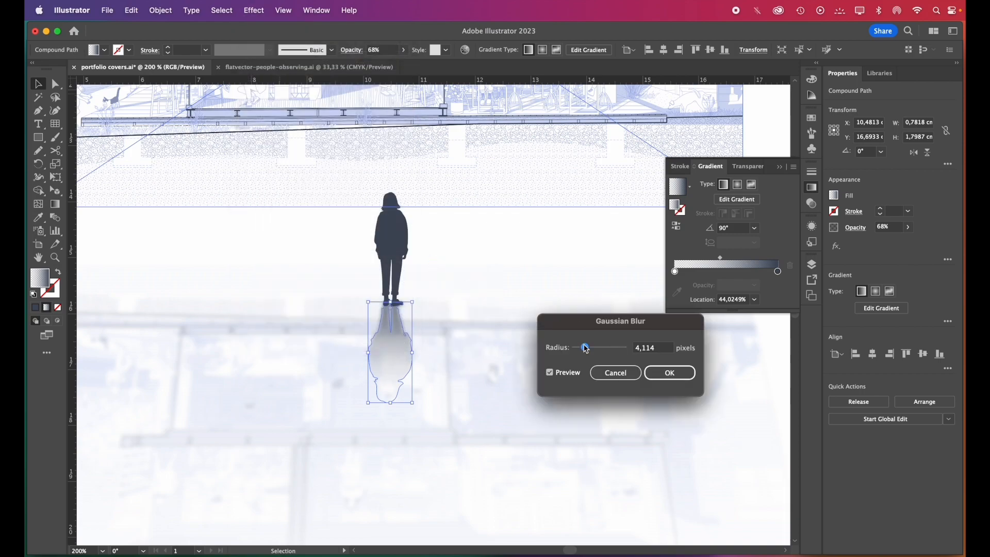
{"action": "key", "text": "Return"}
{"action": "left_click", "coordinate": [268, 236]}
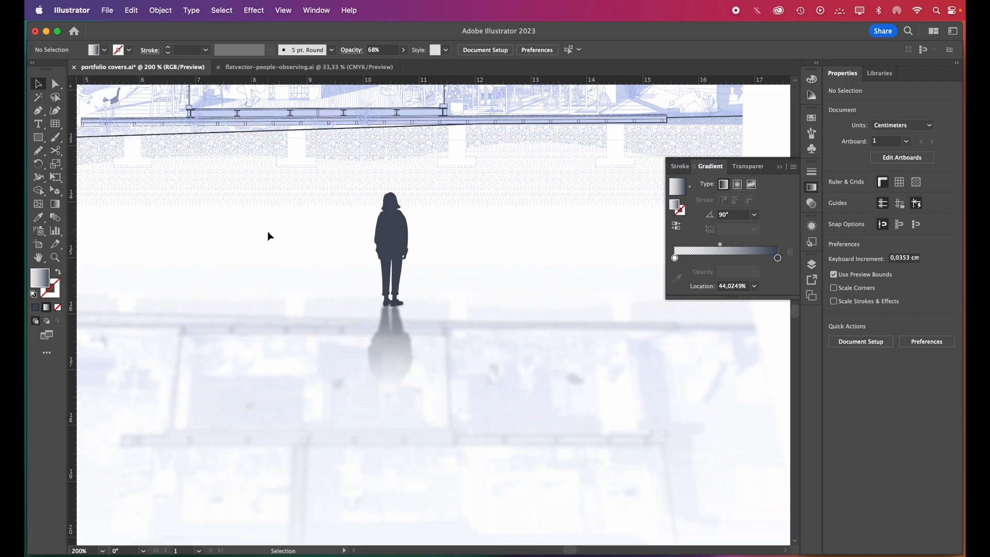
Enter the cover title in the upper left text frame, capitalised as "Architectural Portfolio" on two lines
{"action": "scroll", "coordinate": [269, 234], "scroll_direction": "down", "scroll_amount": 2}
{"action": "scroll", "coordinate": [421, 370], "scroll_direction": "down", "scroll_amount": 1}
{"action": "scroll", "coordinate": [461, 414], "scroll_direction": "down", "scroll_amount": 1}
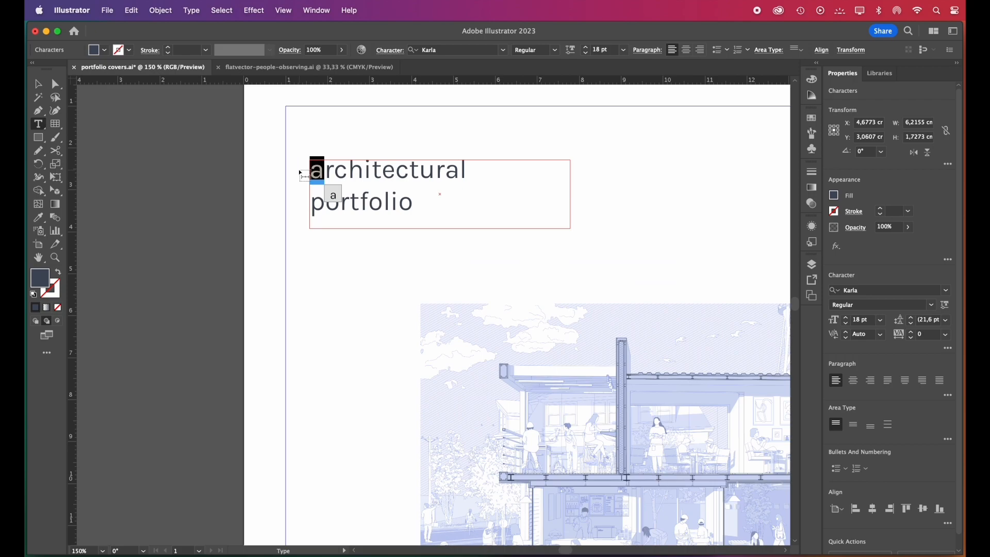
{"action": "type", "text": "A"}
{"action": "left_click_drag", "start_coordinate": [324, 203], "coordinate": [307, 204]}
{"action": "type", "text": "Portfolio"}
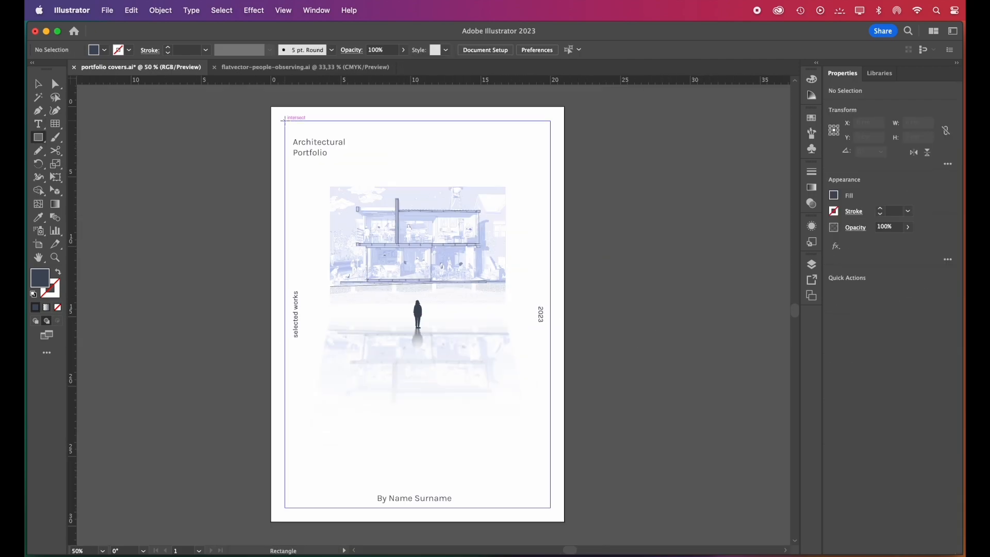
Draw a rectangular frame about 19.04 × 27.74 cm just inside the cover's edges, with no fill and a thin 0.5 pt blue stroke
{"action": "mouse_move", "coordinate": [285, 122]}
{"action": "left_mouse_down"}
{"action": "mouse_move", "coordinate": [516, 411]}
{"action": "mouse_move", "coordinate": [568, 509]}
{"action": "mouse_move", "coordinate": [551, 508]}
{"action": "left_mouse_up"}
{"action": "left_click", "coordinate": [58, 272]}
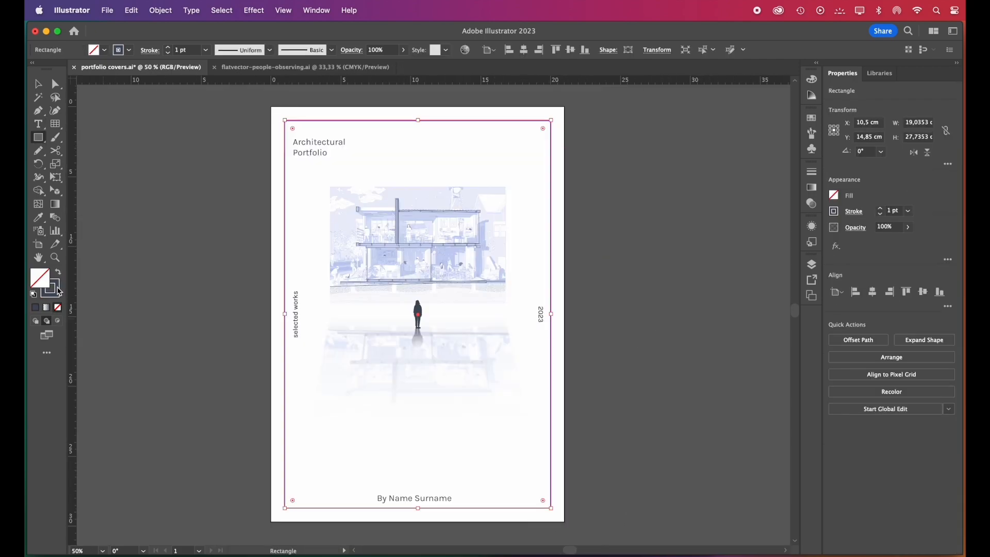
{"action": "left_click_drag", "start_coordinate": [571, 548], "coordinate": [573, 549]}
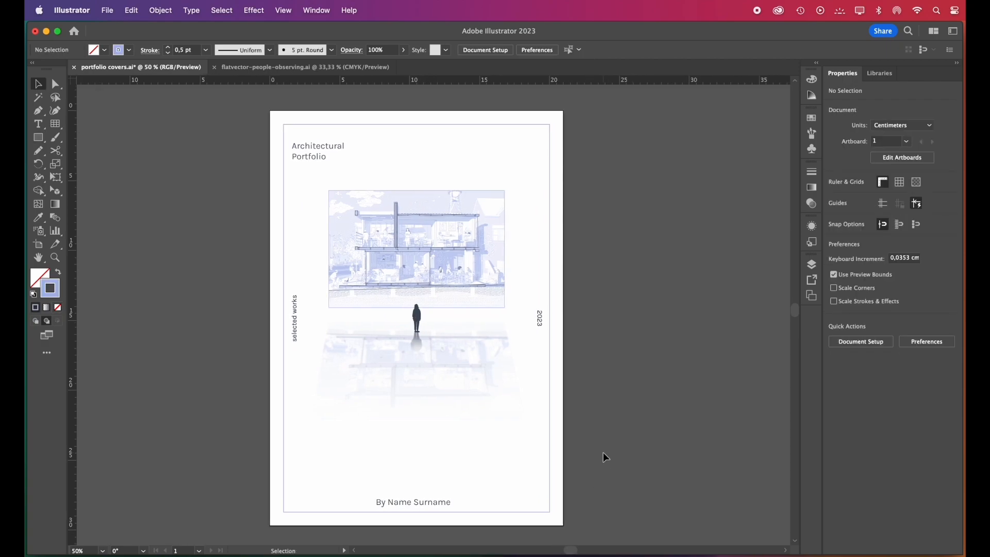
Switch to the archade.co page in Safari and search for "presentation mockup"
{"action": "key", "text": "ctrl+Right"}
{"action": "type", "text": "presentation mock"}
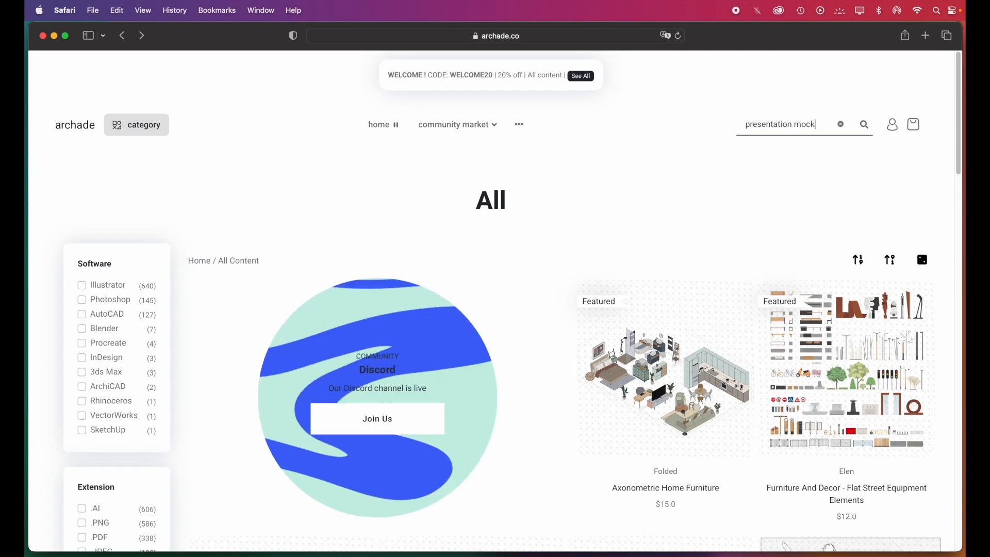
{"action": "type", "text": "up"}
{"action": "key", "text": "Return"}
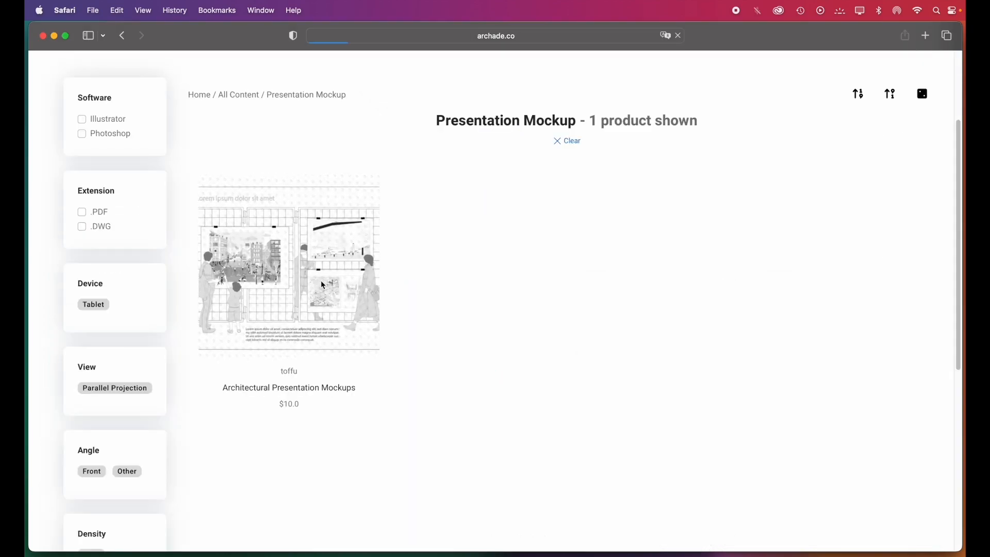
Open the Architectural Presentation Mockups product and look through its preview images
{"action": "left_click", "coordinate": [323, 285]}
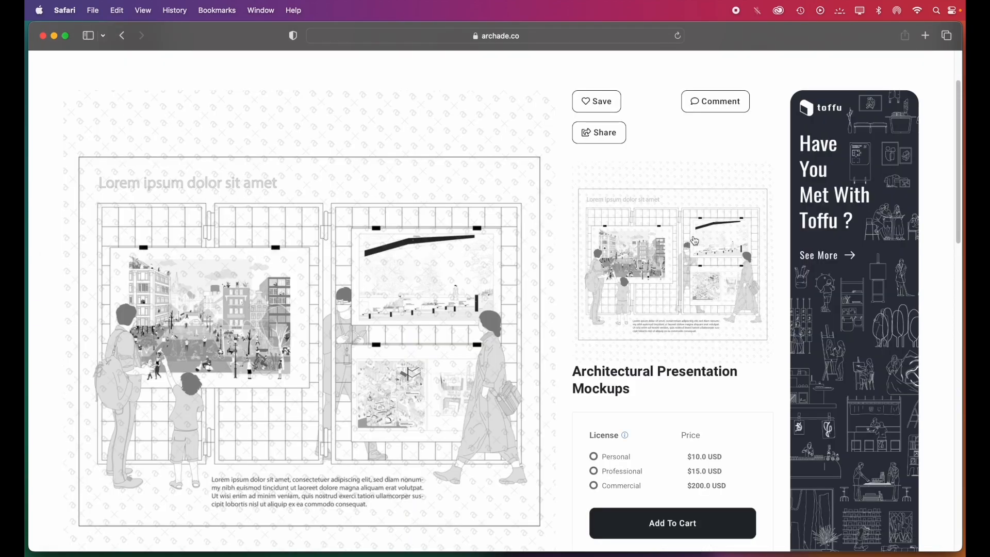
{"action": "left_click", "coordinate": [757, 276]}
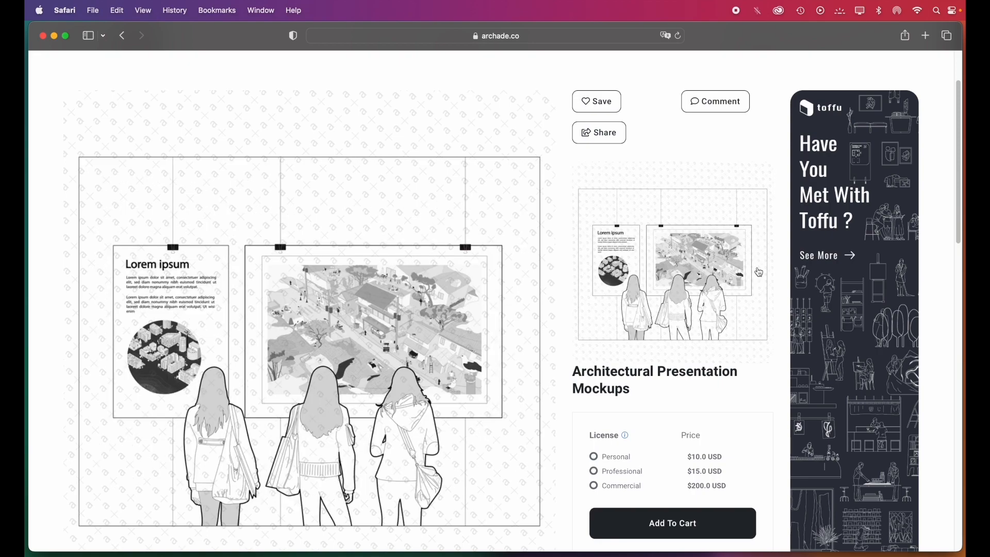
{"action": "left_click", "coordinate": [760, 271]}
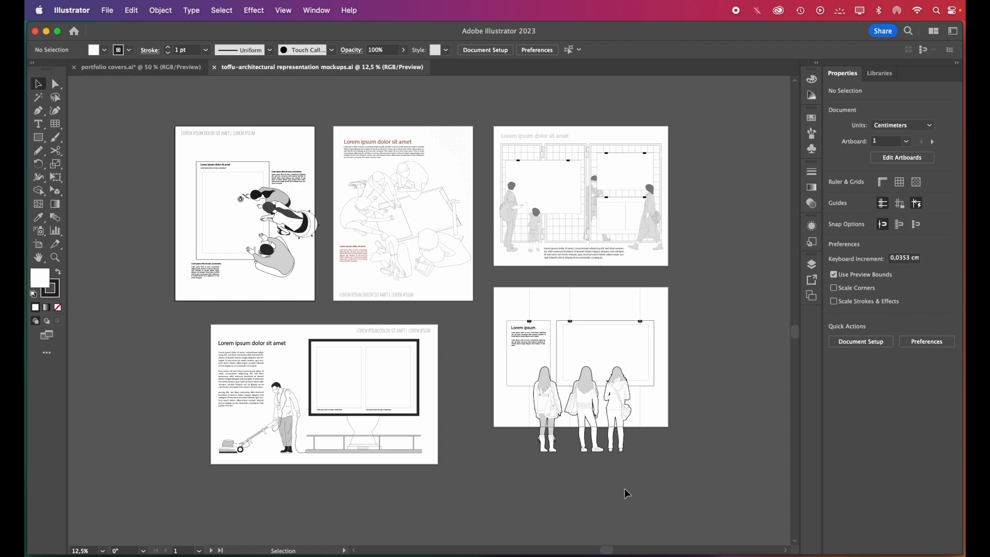
{"action": "scroll", "coordinate": [363, 504], "scroll_direction": "up", "scroll_amount": 1}
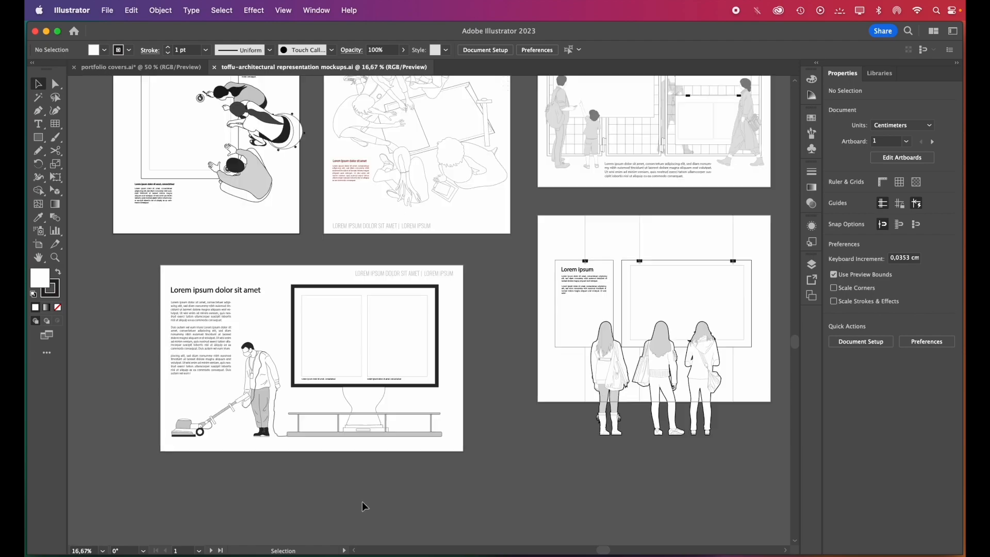
Bring the three-women exhibition mockup into the portfolio cover and fit the linked elevation image, scaled to about 8.33 cm, into its large frame
{"action": "scroll", "coordinate": [606, 551], "scroll_direction": "right", "scroll_amount": 1}
{"action": "scroll", "coordinate": [756, 512], "scroll_direction": "up", "scroll_amount": 3}
{"action": "scroll", "coordinate": [756, 512], "scroll_direction": "right", "scroll_amount": 1}
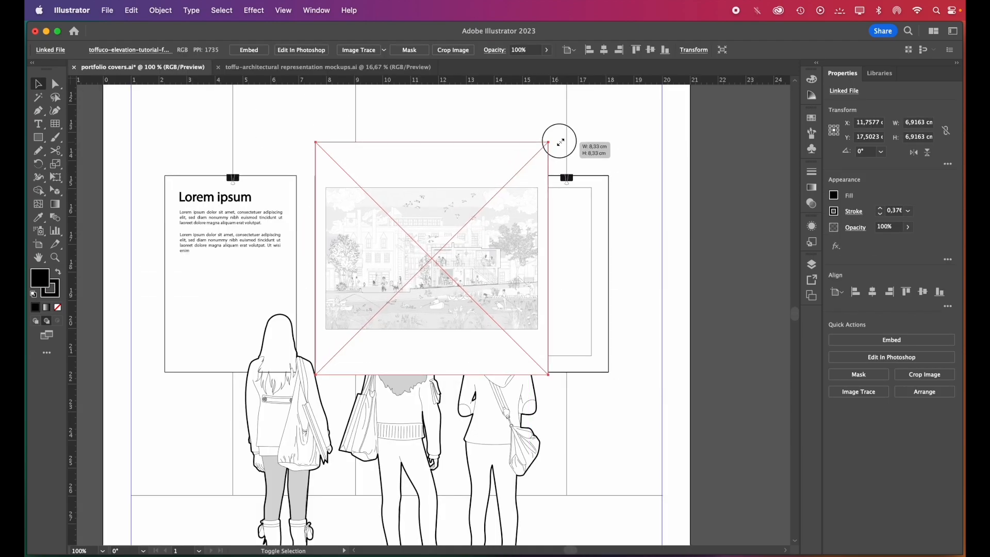
{"action": "left_click_drag", "start_coordinate": [507, 227], "coordinate": [530, 239]}
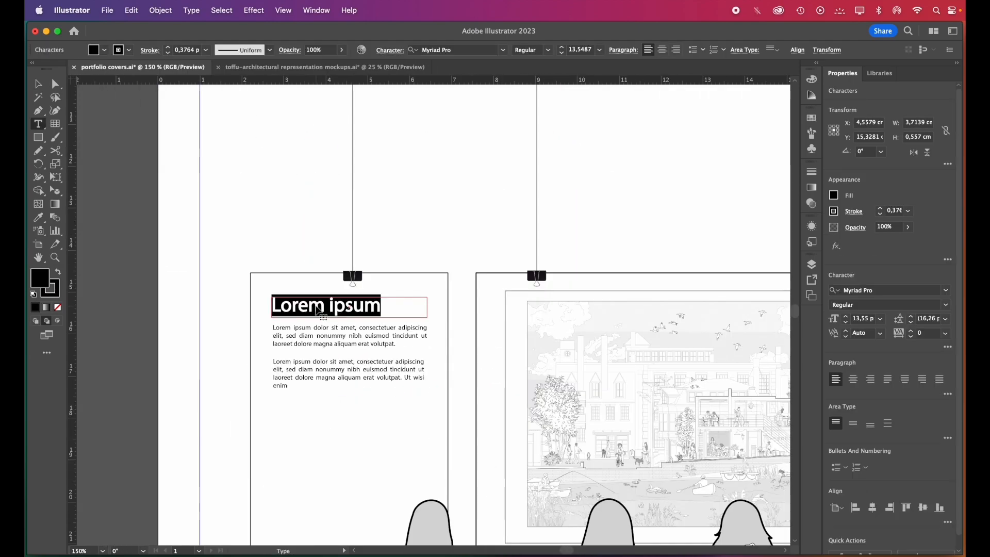
Replace the small panel's placeholder text with "selected works", "2020-2023" and the projects Public Bathhouse, Multimedia Library, Adaptive Facade Design and Coco's Coffee House
{"action": "type", "text": "selected works"}
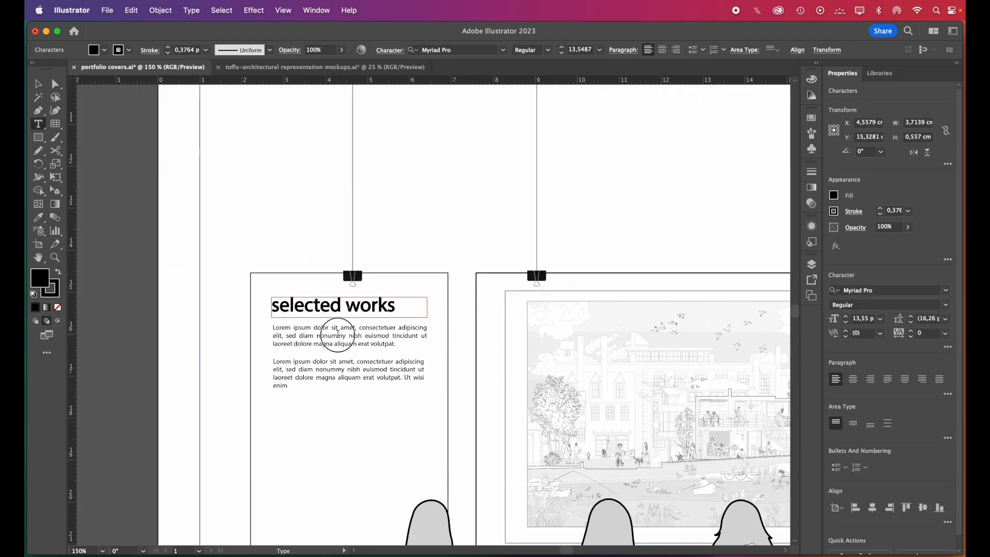
{"action": "triple_click", "coordinate": [338, 335]}
{"action": "key", "text": "BackSpace"}
{"action": "type", "text": "ultimedia Library"}
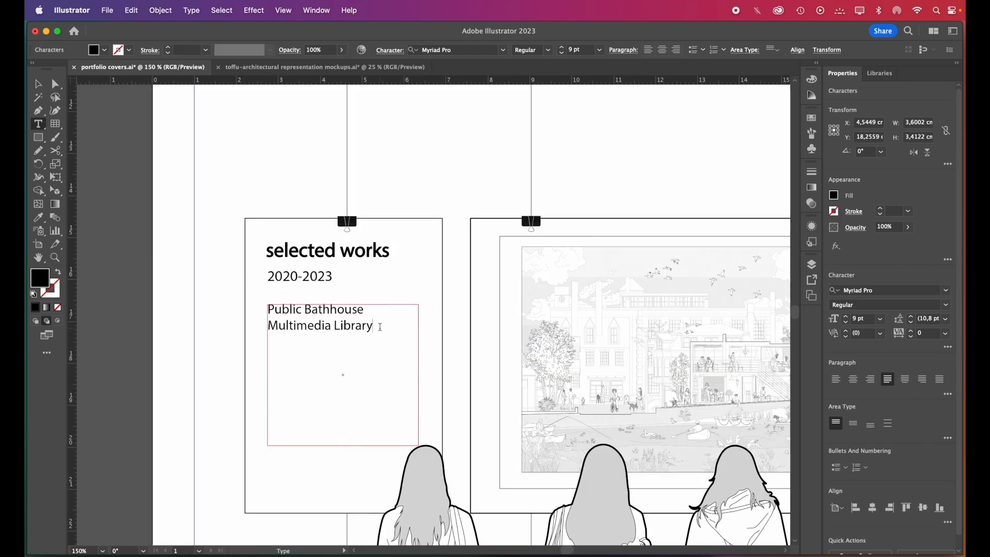
{"action": "type", "text": " Adaptive Facade Design"}
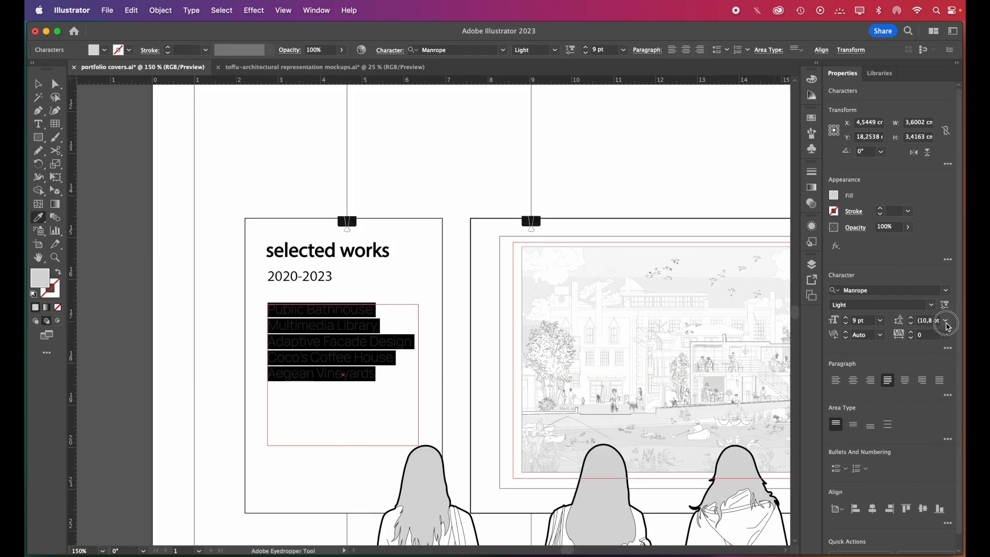
Set the project list's leading to 21 pt and move the list slightly down on its panel
{"action": "left_click", "coordinate": [948, 324]}
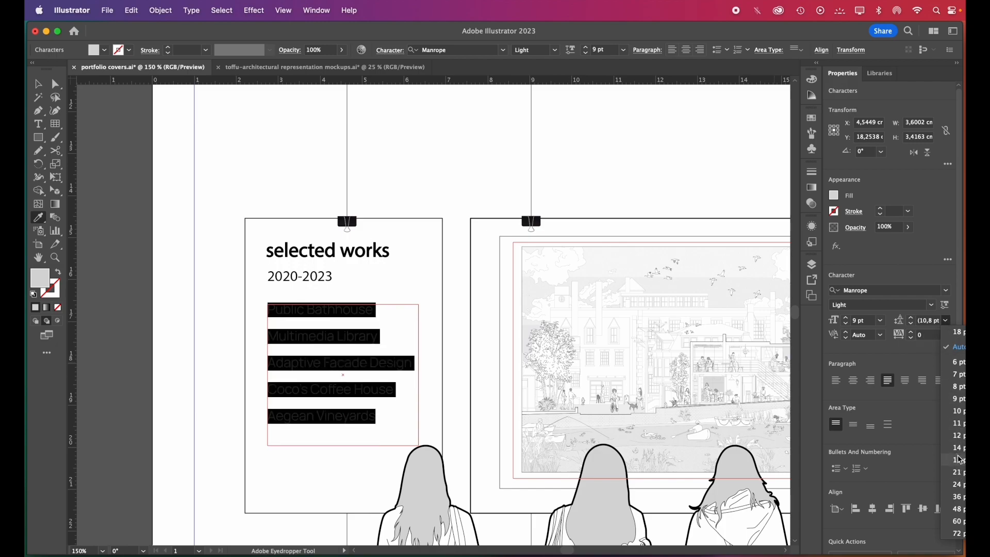
{"action": "left_click", "coordinate": [960, 470]}
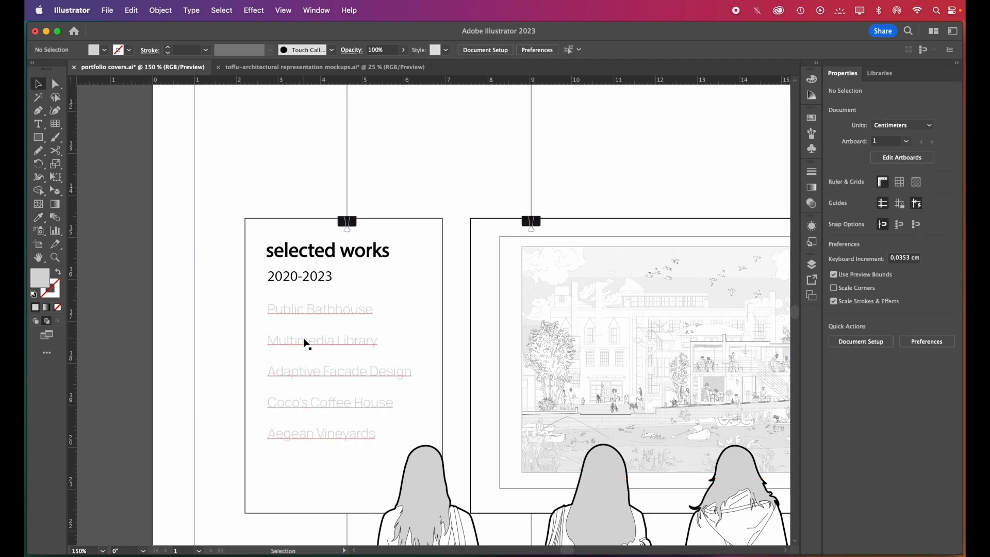
{"action": "left_click_drag", "start_coordinate": [316, 374], "coordinate": [316, 382]}
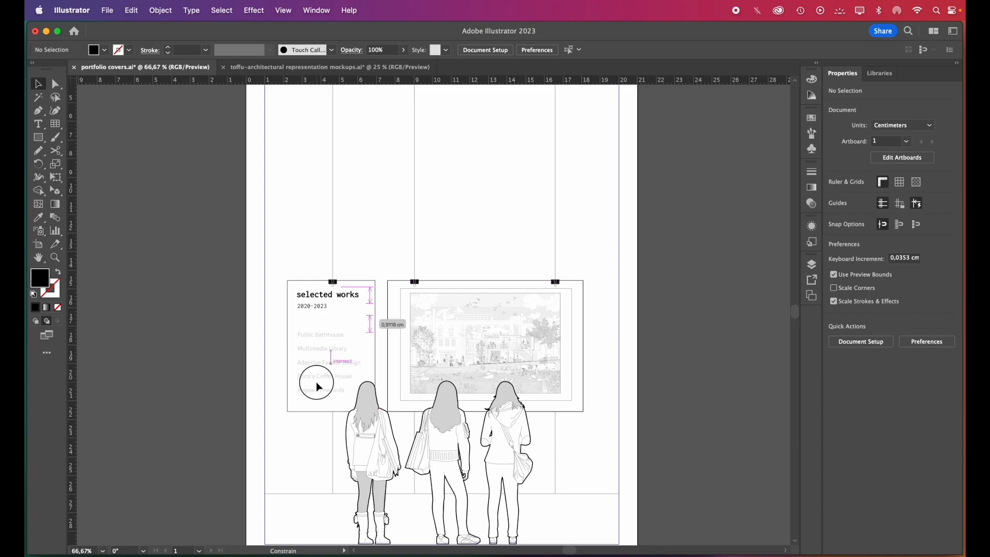
{"action": "left_click", "coordinate": [313, 320]}
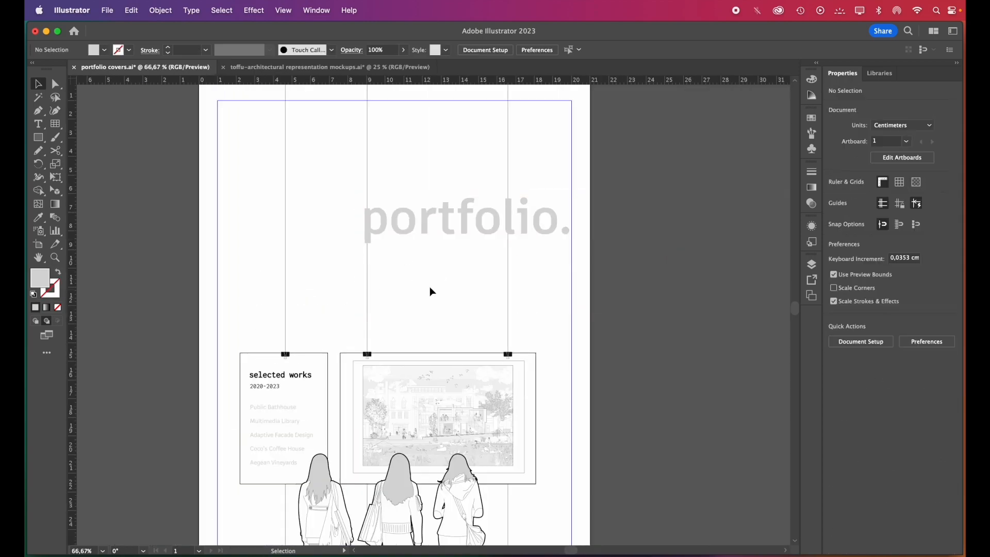
{"action": "key", "text": "super+minus"}
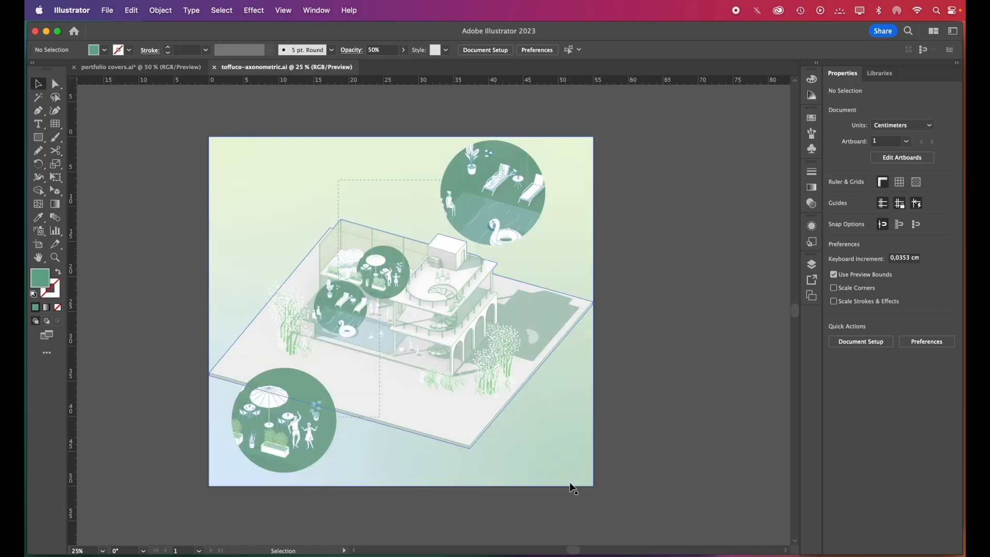
Reduce the toffuco-axonometric drawing to the building alone, without site, trees, shadow and detail circles, and export it as a PNG
{"action": "left_click", "coordinate": [569, 484]}
{"action": "key", "text": "super+shift+a"}
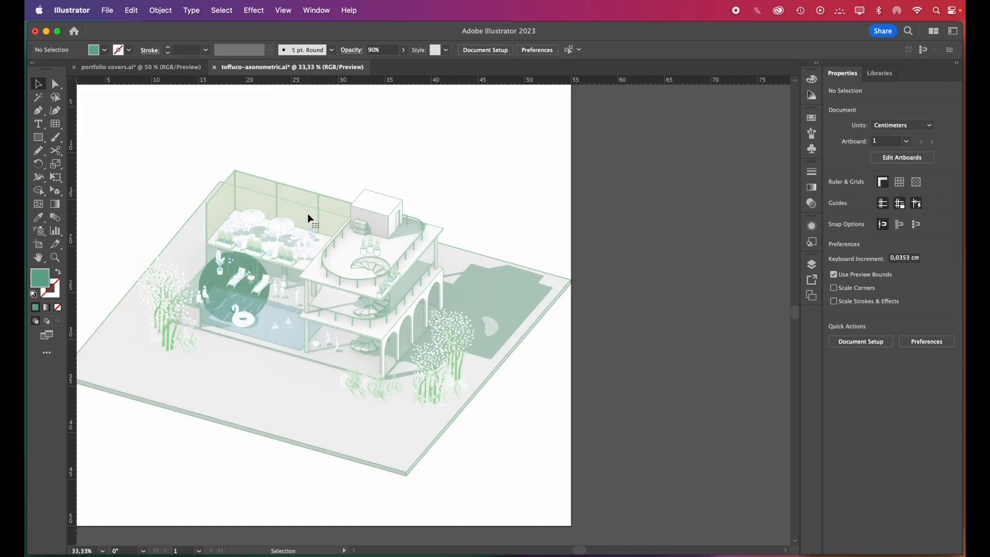
{"action": "left_click", "coordinate": [268, 293]}
{"action": "key", "text": "super+shift+a"}
{"action": "key", "text": "n"}
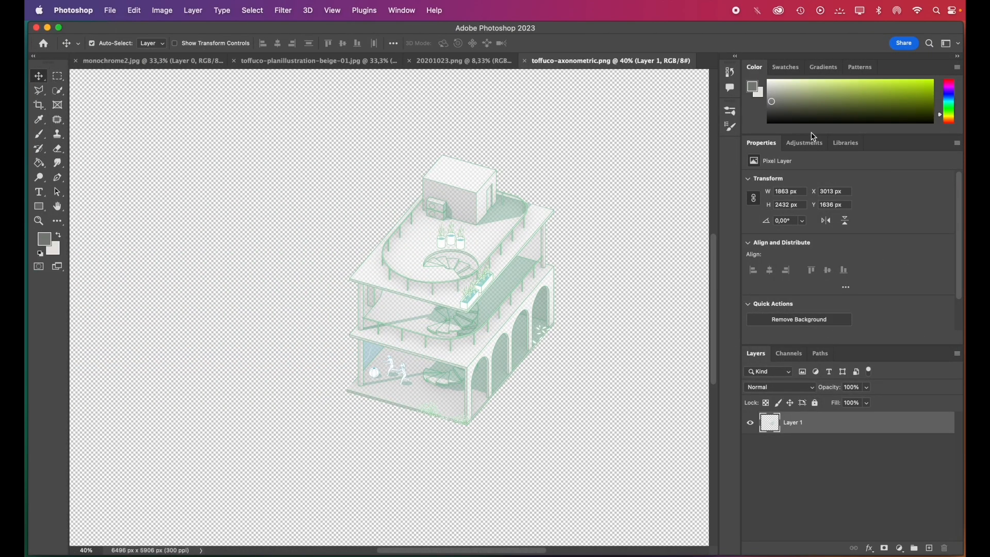
In Photoshop, add a Black & White adjustment layer over the building and darken its tones with Greens at -120 and much lower Cyans
{"action": "left_click", "coordinate": [814, 144]}
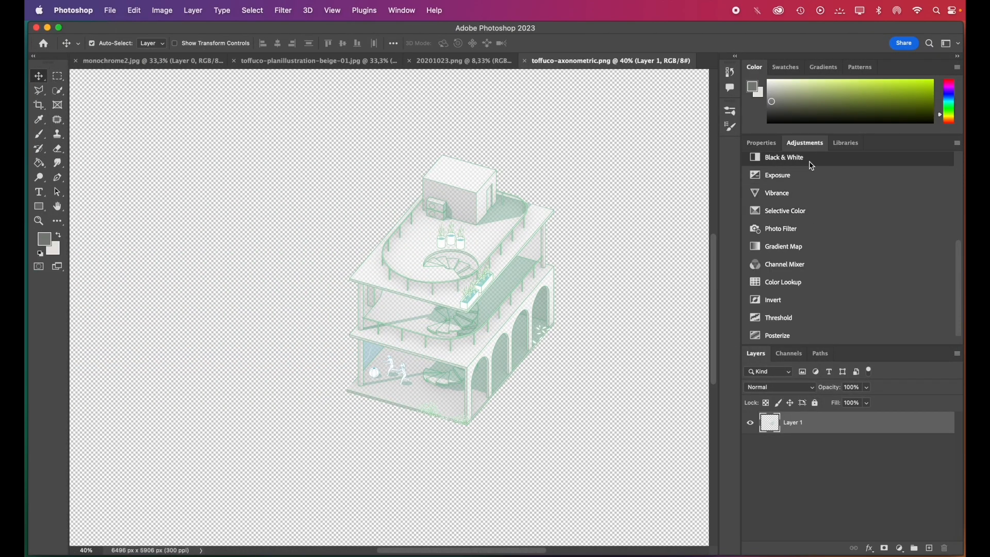
{"action": "left_click", "coordinate": [811, 159]}
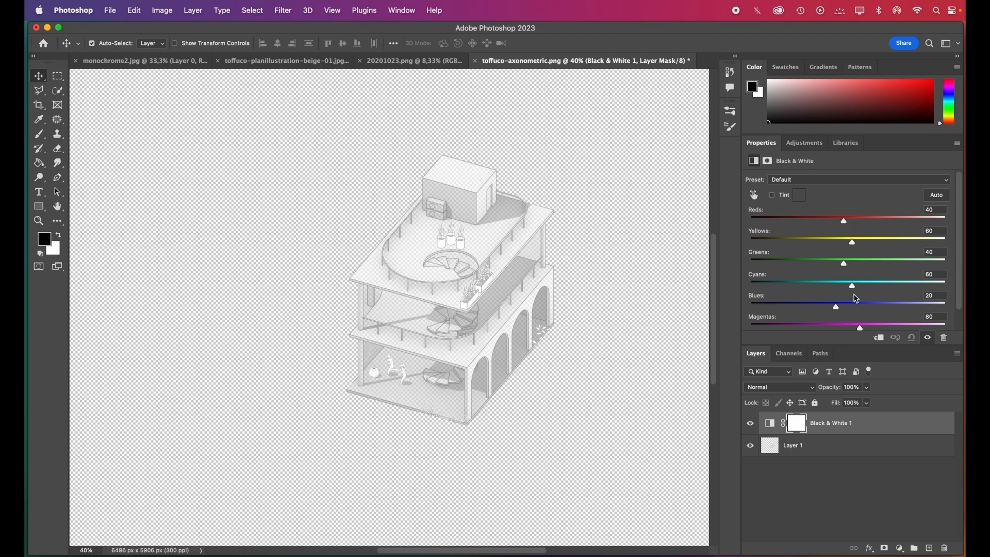
{"action": "left_click_drag", "start_coordinate": [847, 270], "coordinate": [784, 265]}
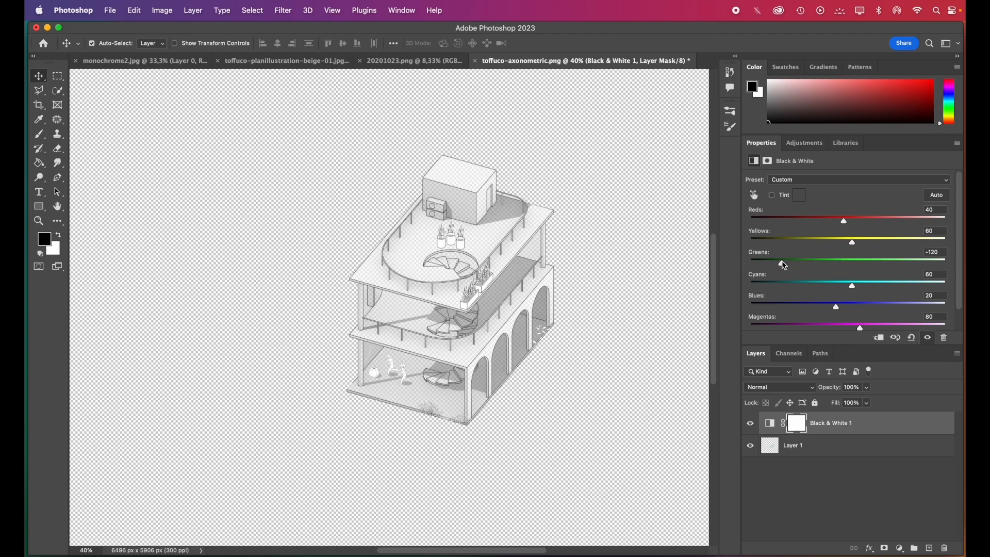
{"action": "left_click_drag", "start_coordinate": [854, 286], "coordinate": [771, 283]}
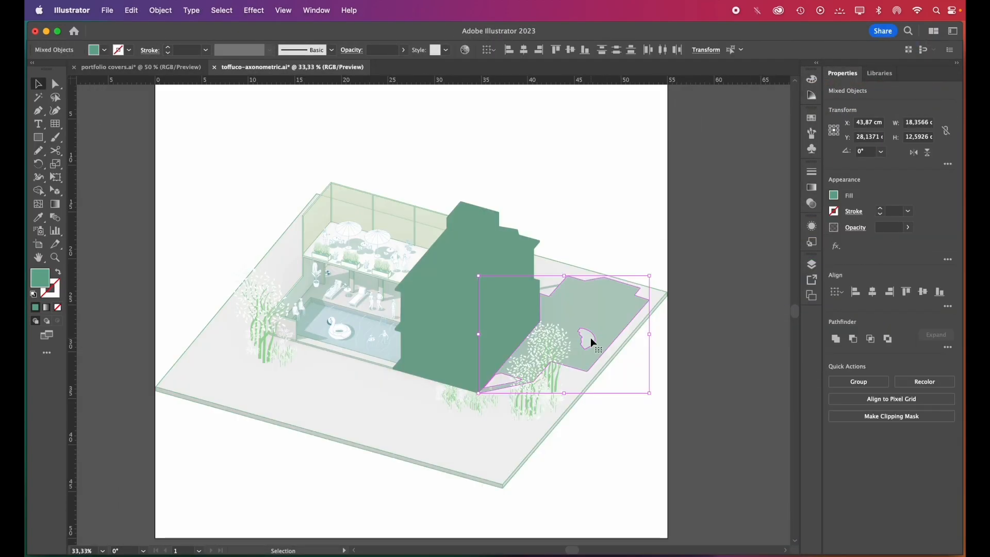
Copy the building's shadow and trees from the axonometric file into the Illustrator portfolio cover and place them beside the grayscale building
{"action": "key", "text": "super+c"}
{"action": "key", "text": "ctrl+Tab"}
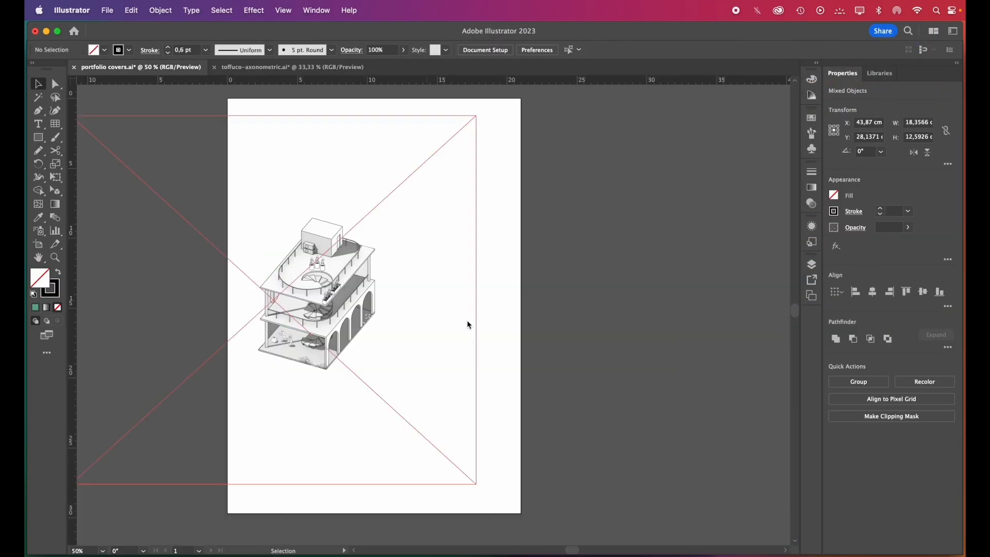
{"action": "key", "text": "super+v"}
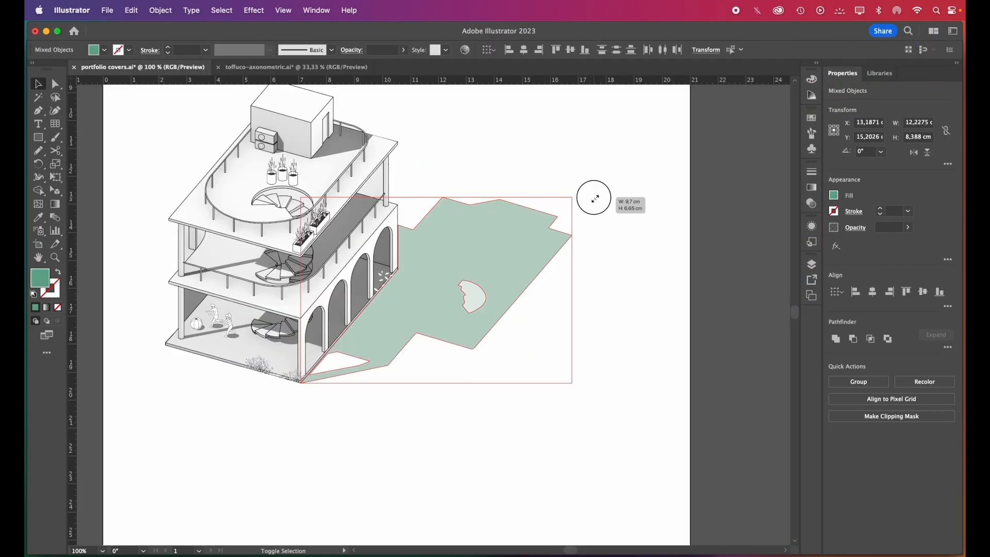
{"action": "left_click_drag", "start_coordinate": [595, 198], "coordinate": [594, 198]}
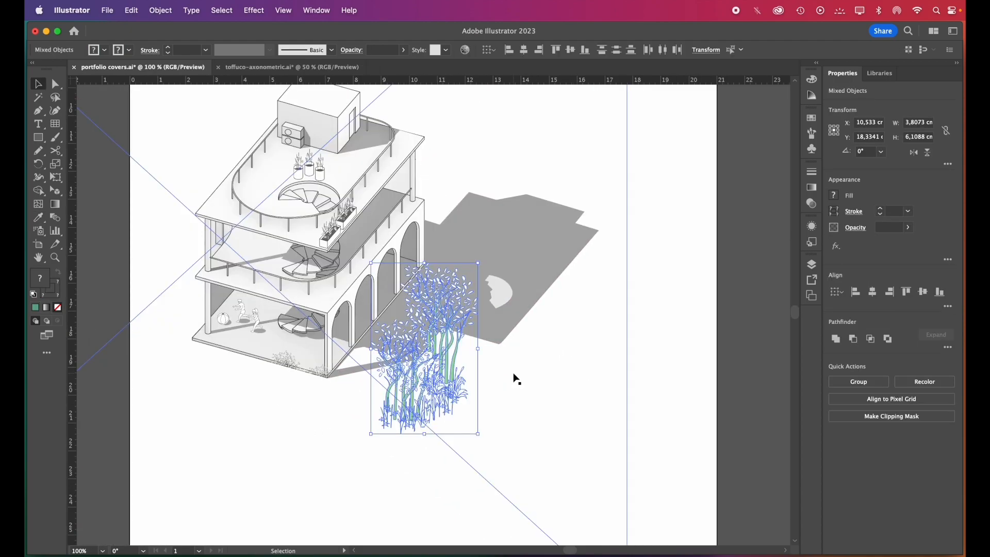
Reflect the building, shadow and trees across the vertical axis and place them in the cover's lower right corner
{"action": "left_click_drag", "start_coordinate": [325, 267], "coordinate": [329, 435]}
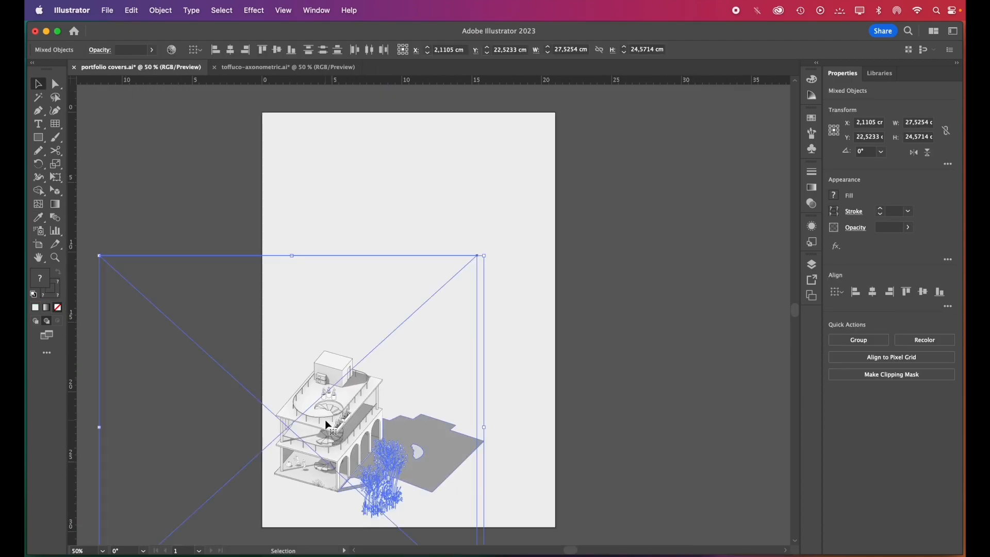
{"action": "right_click", "coordinate": [327, 423]}
{"action": "mouse_move", "coordinate": [393, 522]}
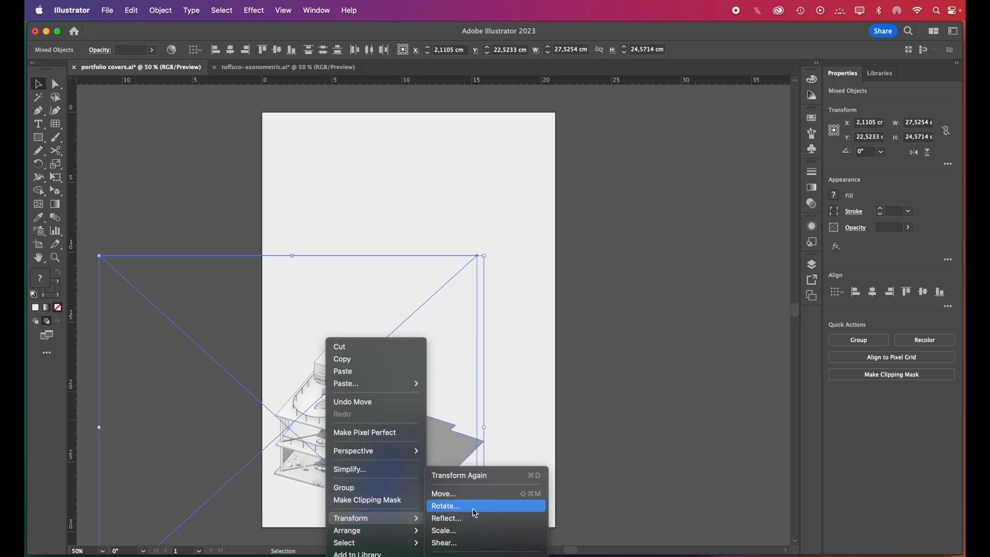
{"action": "left_click", "coordinate": [469, 517]}
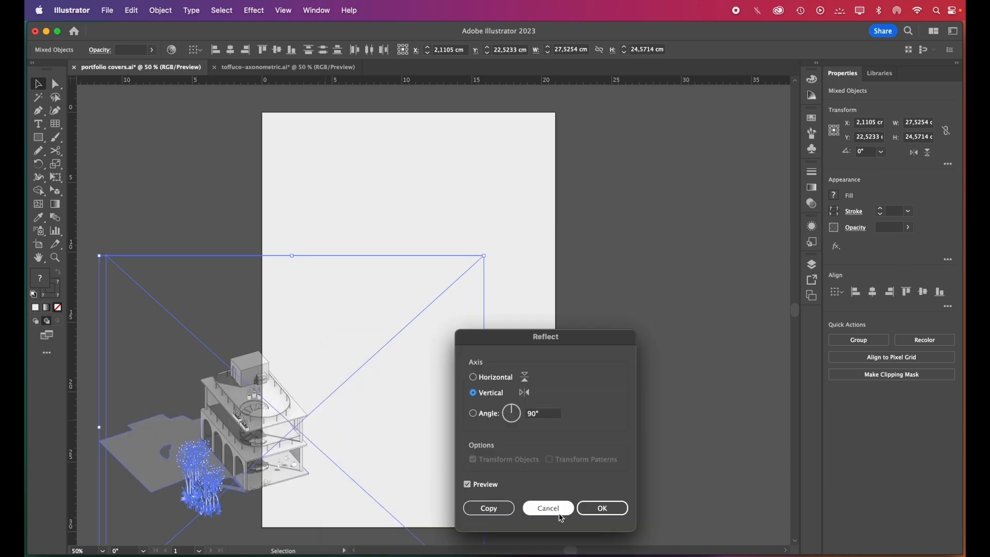
{"action": "left_click", "coordinate": [603, 509]}
{"action": "left_click_drag", "start_coordinate": [274, 437], "coordinate": [504, 441]}
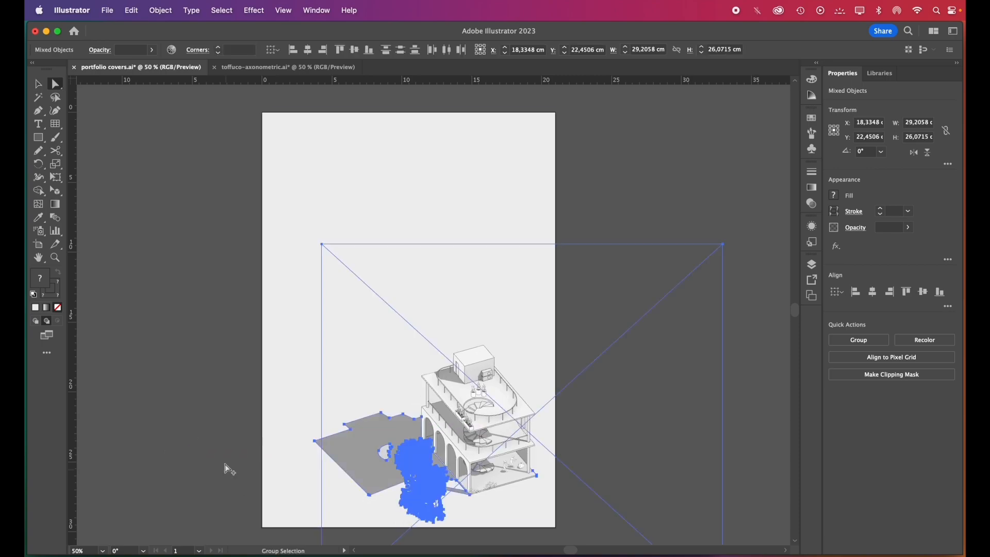
{"action": "left_click", "coordinate": [225, 464]}
Move the shadow's lowest corner point outward, slightly down and to the left, to reshape the shadow's edge
{"action": "scroll", "coordinate": [343, 512], "scroll_direction": "up", "scroll_amount": 2}
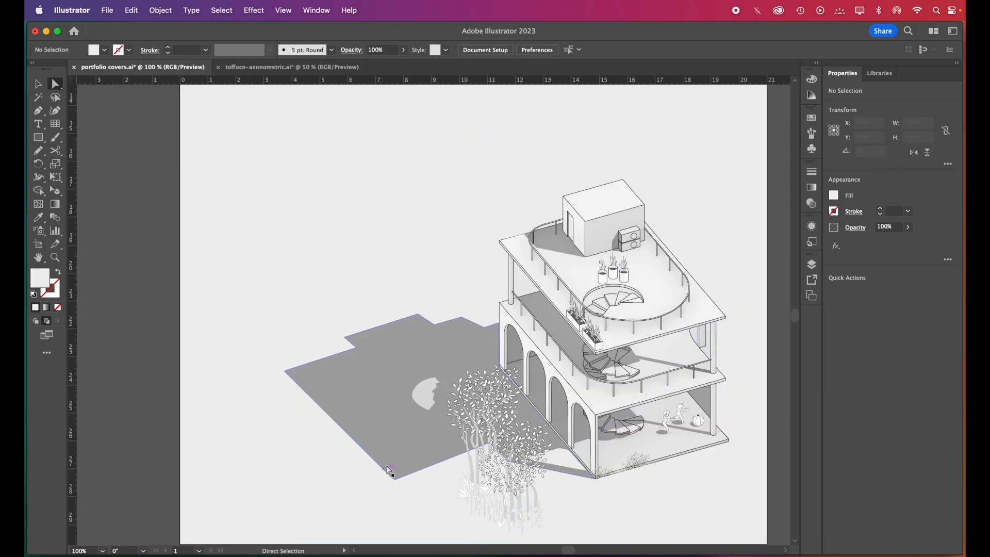
{"action": "left_click", "coordinate": [393, 473]}
{"action": "left_click", "coordinate": [396, 480]}
{"action": "left_click_drag", "start_coordinate": [396, 481], "coordinate": [372, 488]}
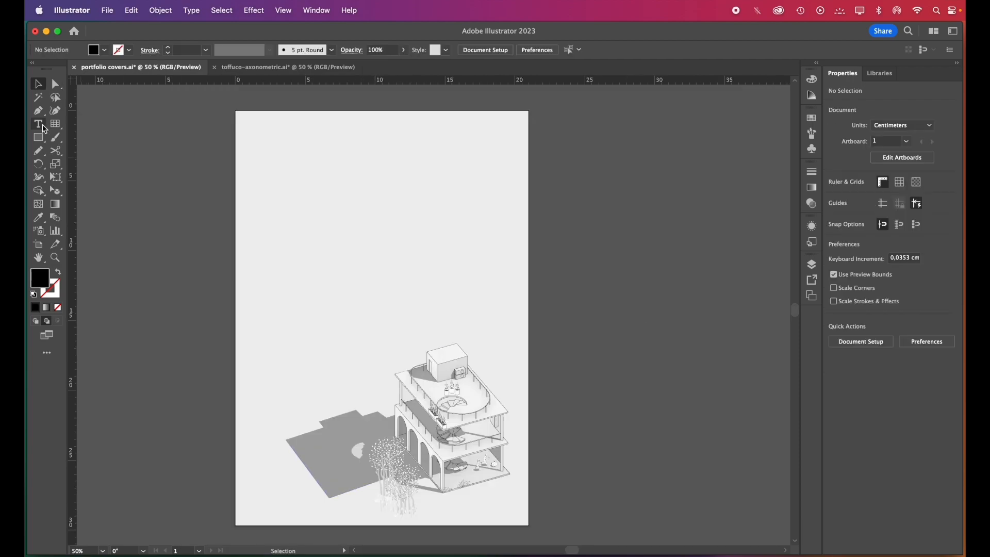
Add the vertical text "portfolio" near the cover's upper right corner and set its font to Manrope
{"action": "left_click", "coordinate": [40, 125]}
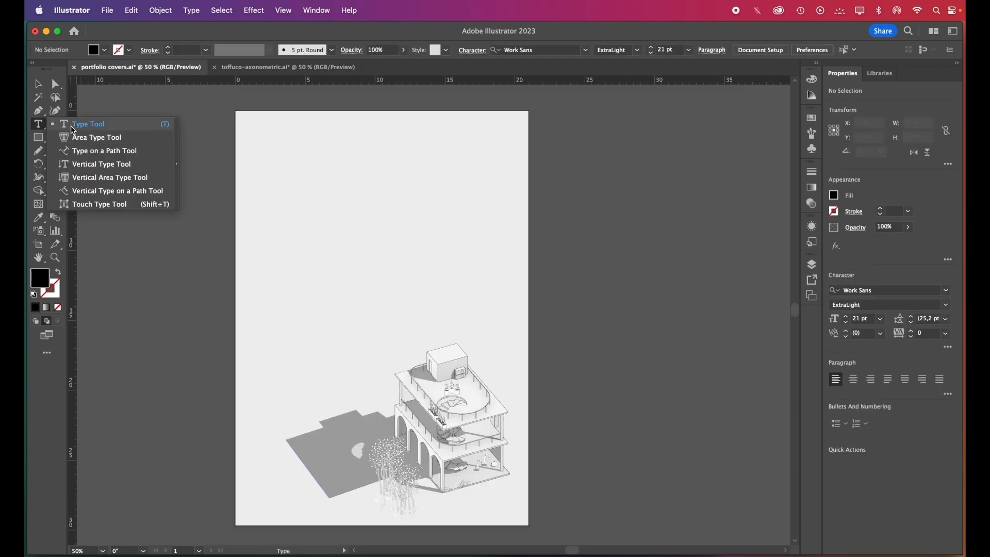
{"action": "left_click", "coordinate": [85, 165]}
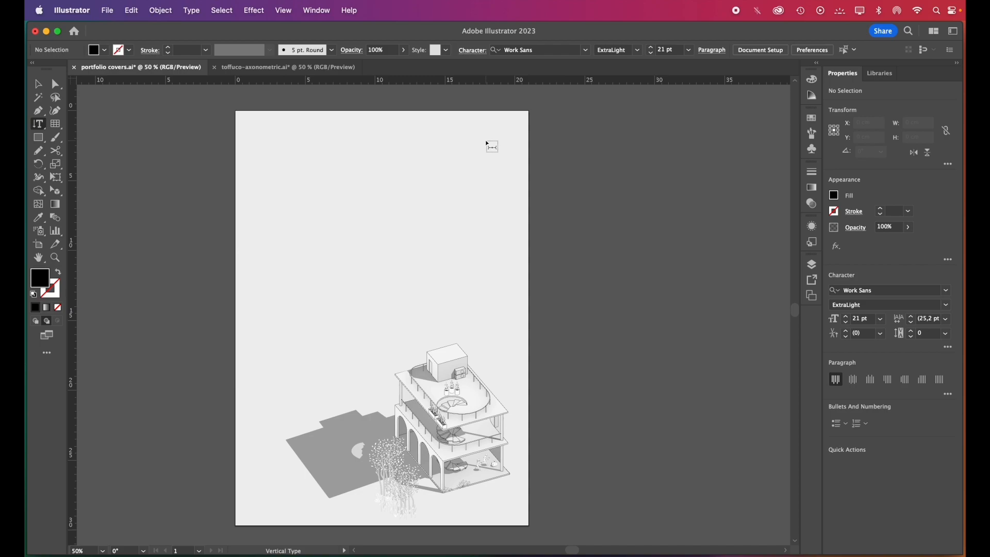
{"action": "left_click_drag", "start_coordinate": [480, 127], "coordinate": [499, 290]}
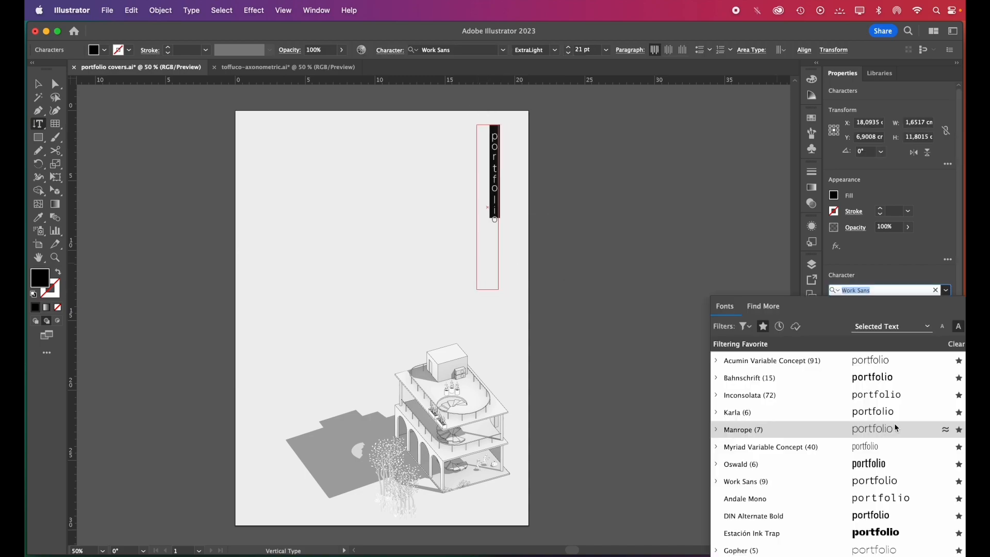
{"action": "left_click", "coordinate": [887, 431]}
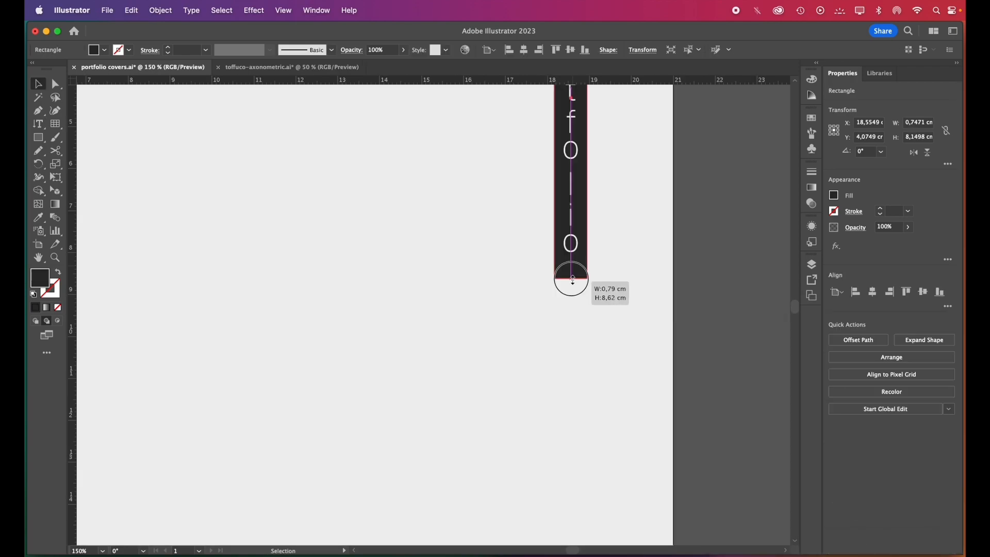
Fit a 0.79 × 8.62 cm dark bar behind "portfolio" and place the vertical 18 pt text "selected works" beside it
{"action": "left_click_drag", "start_coordinate": [572, 280], "coordinate": [572, 279]}
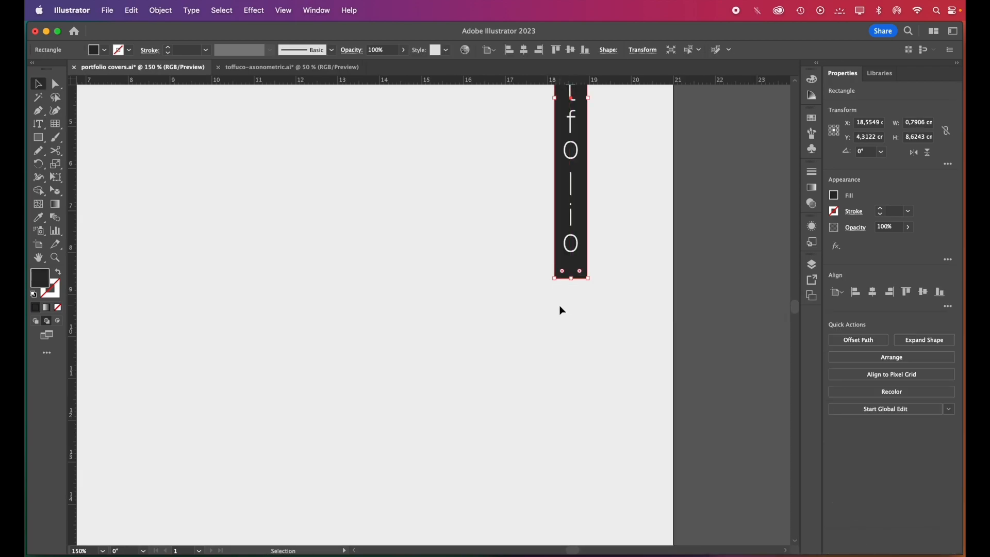
{"action": "scroll", "coordinate": [559, 308], "scroll_direction": "down", "scroll_amount": 2}
{"action": "left_click", "coordinate": [672, 295]}
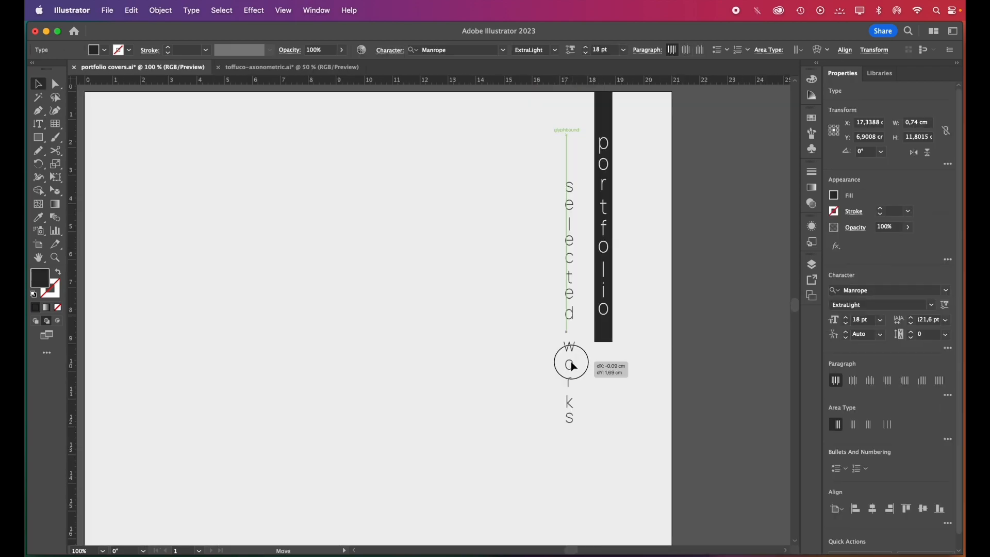
{"action": "left_click_drag", "start_coordinate": [570, 365], "coordinate": [570, 356]}
{"action": "left_click", "coordinate": [523, 261]}
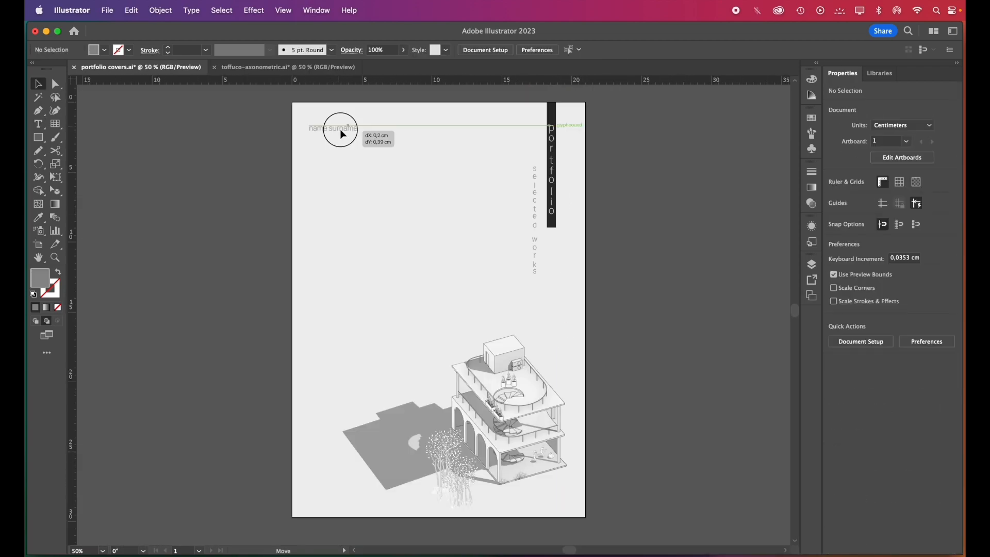
Copy the "name surname" text to the cover's lower left corner and change the copy to "2020-2023"
{"action": "left_click_drag", "start_coordinate": [339, 129], "coordinate": [339, 500]}
{"action": "triple_click", "coordinate": [340, 501]}
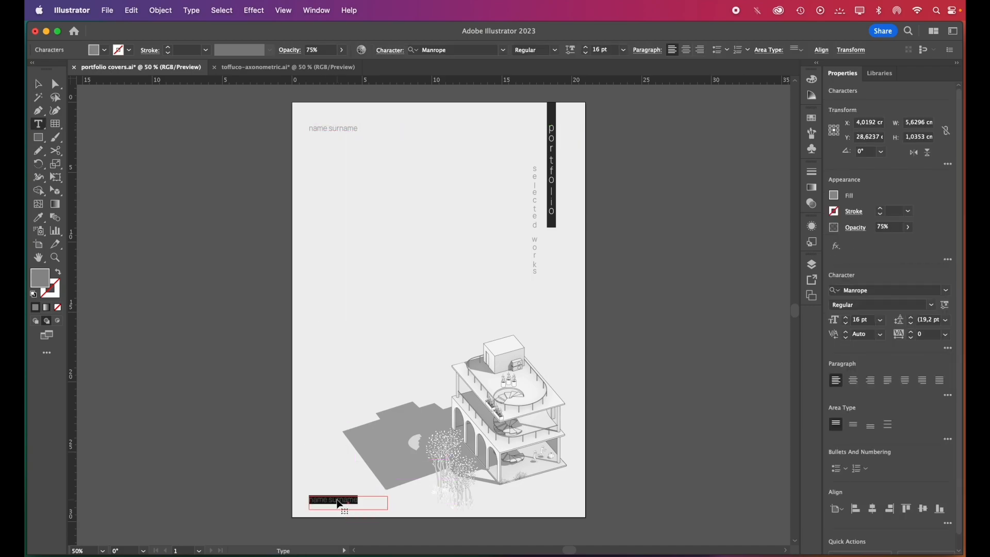
{"action": "type", "text": "2020-2023"}
Draw a narrow dark bar in line with the small texts and copy it between the cover's lower and upper edges
{"action": "left_click_drag", "start_coordinate": [309, 498], "coordinate": [313, 518]}
{"action": "left_click_drag", "start_coordinate": [314, 518], "coordinate": [279, 122]}
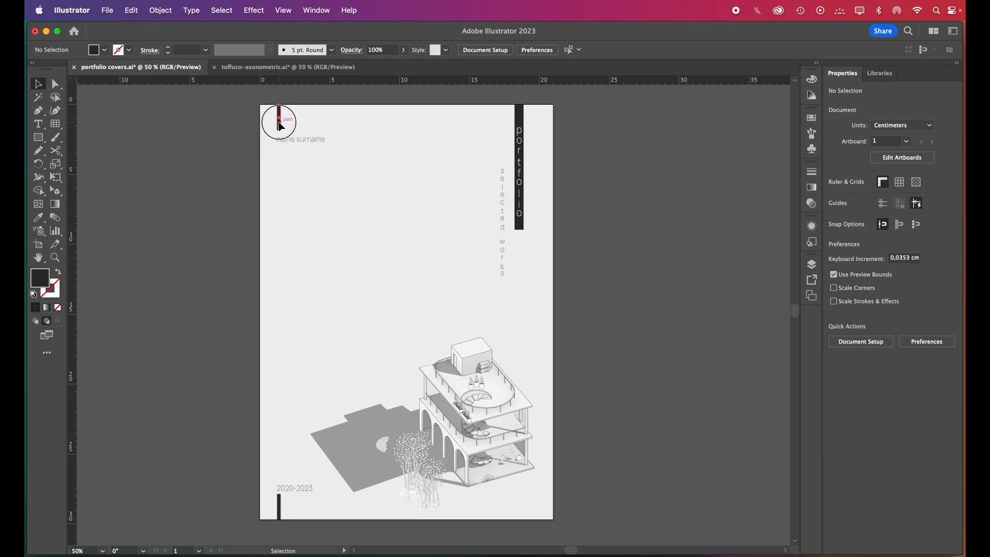
{"action": "left_click_drag", "start_coordinate": [281, 126], "coordinate": [299, 320]}
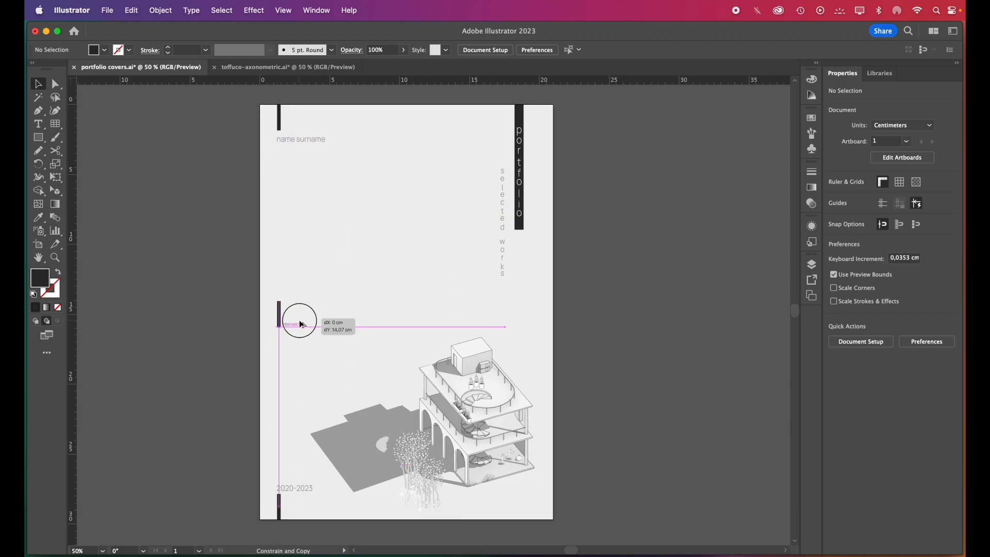
{"action": "left_click_drag", "start_coordinate": [299, 320], "coordinate": [299, 320]}
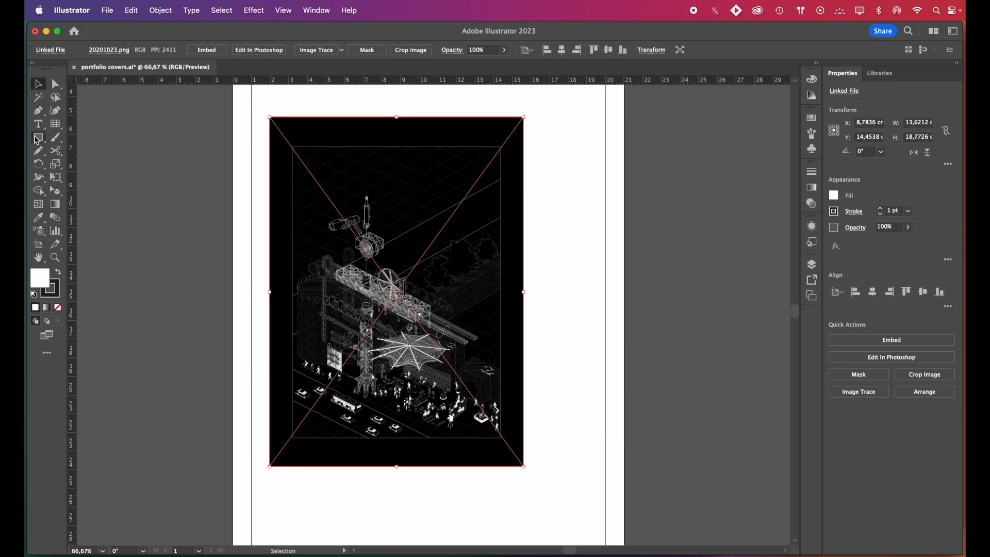
Draw an unstroked square over the canopy area of the black line illustration and use it as the image's clipping mask
{"action": "left_click", "coordinate": [38, 139]}
{"action": "left_click", "coordinate": [58, 308]}
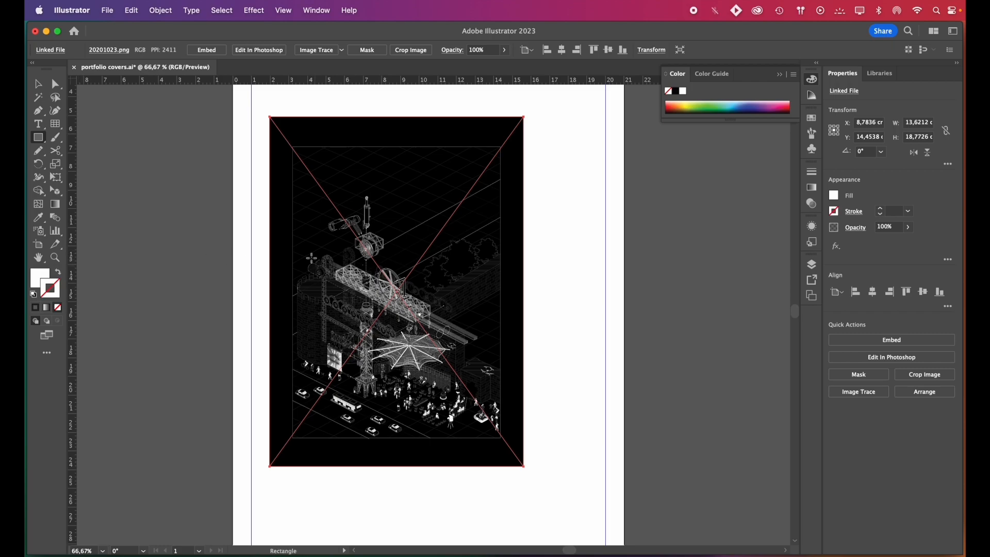
{"action": "mouse_move", "coordinate": [309, 190]}
{"action": "left_mouse_down"}
{"action": "mouse_move", "coordinate": [413, 306]}
{"action": "mouse_move", "coordinate": [364, 306]}
{"action": "mouse_move", "coordinate": [394, 402]}
{"action": "left_mouse_up"}
{"action": "key", "text": "shift+x"}
{"action": "key", "text": "v"}
{"action": "key", "text": "d"}
{"action": "key", "text": "super+a"}
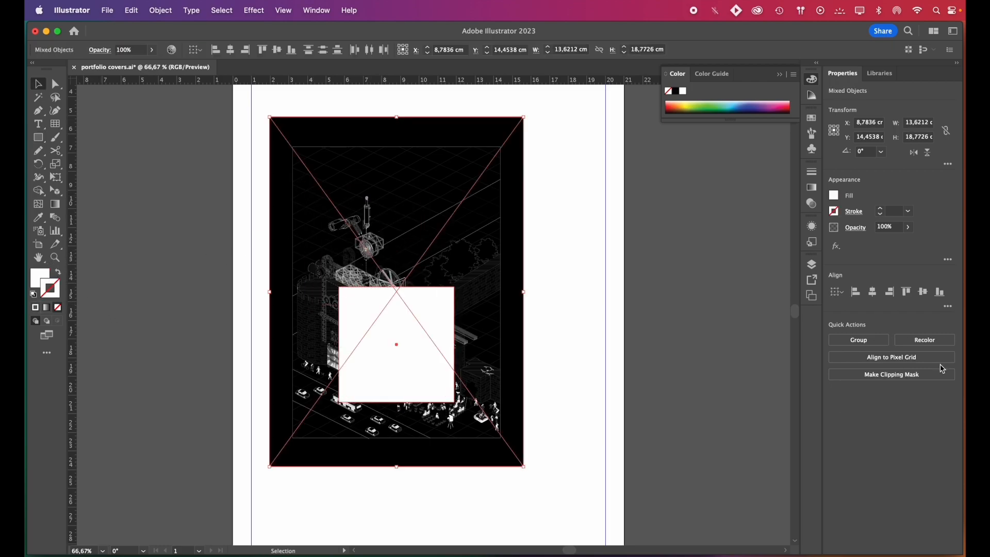
{"action": "key", "text": "super+7"}
{"action": "key", "text": "super+minus"}
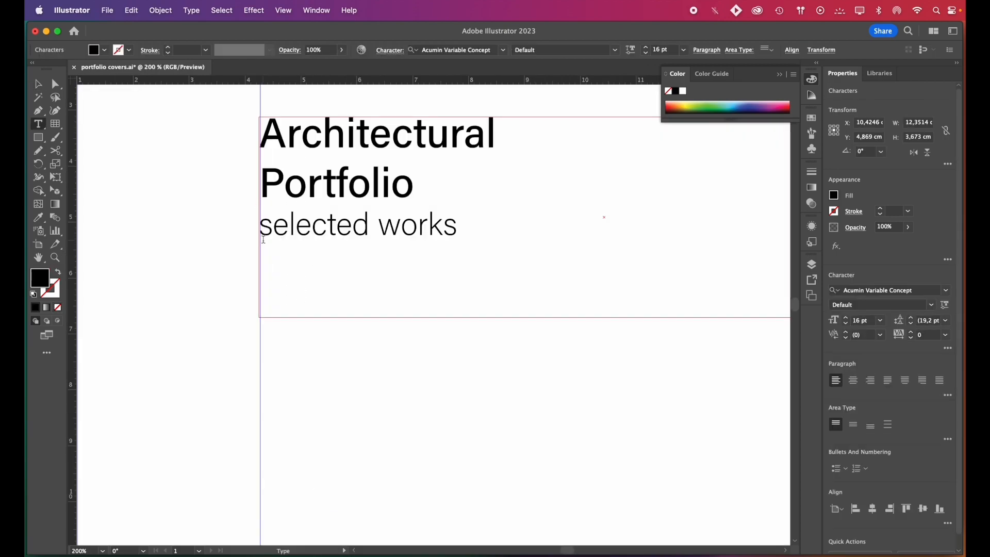
Arrange the six project names, rotated 270° in light gray, as three pairs along the cover's left margin
{"action": "key", "text": "Return"}
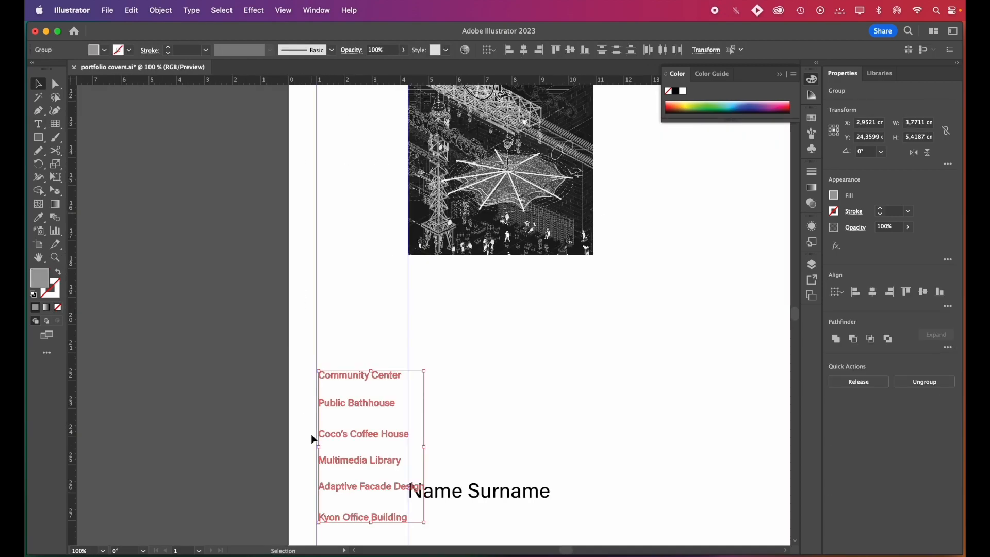
{"action": "key", "text": "super+minus"}
{"action": "scroll", "coordinate": [346, 397], "scroll_direction": "up", "scroll_amount": 2}
{"action": "left_click_drag", "start_coordinate": [351, 246], "coordinate": [354, 323]}
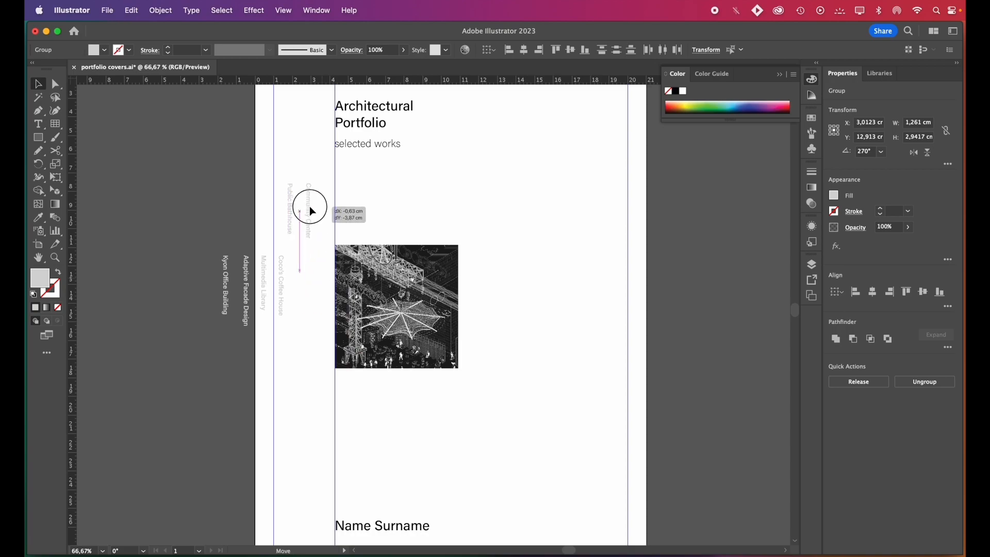
{"action": "left_click_drag", "start_coordinate": [310, 210], "coordinate": [308, 308]}
{"action": "left_click_drag", "start_coordinate": [245, 307], "coordinate": [304, 398]}
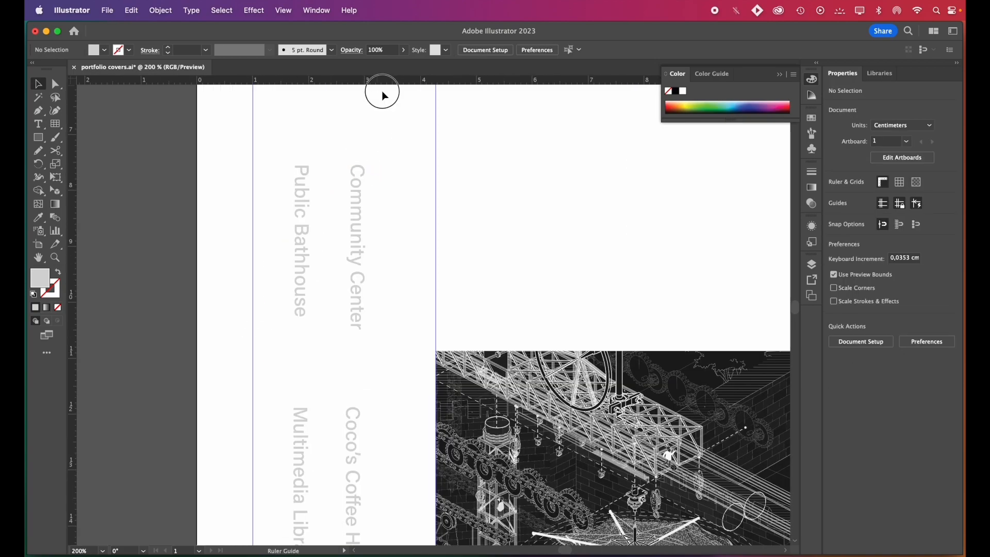
Add horizontal and vertical guides around the rotated project names and align "Public Bathhouse" to them
{"action": "left_click_drag", "start_coordinate": [380, 93], "coordinate": [289, 166]}
{"action": "left_click_drag", "start_coordinate": [73, 279], "coordinate": [350, 336]}
{"action": "left_click_drag", "start_coordinate": [73, 312], "coordinate": [298, 270]}
{"action": "scroll", "coordinate": [309, 171], "scroll_direction": "up", "scroll_amount": 3}
{"action": "scroll", "coordinate": [292, 175], "scroll_direction": "up", "scroll_amount": 3}
{"action": "left_click_drag", "start_coordinate": [294, 182], "coordinate": [297, 187]}
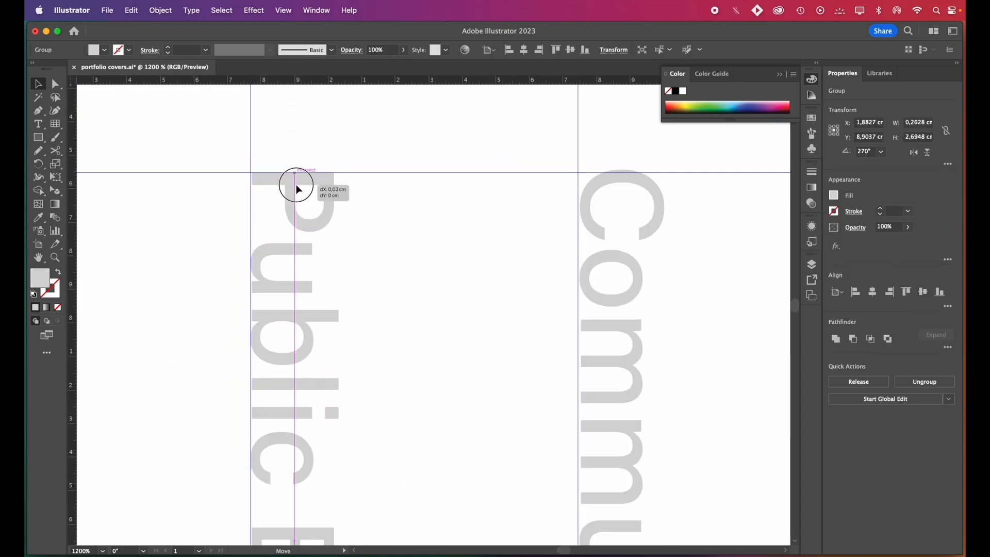
{"action": "scroll", "coordinate": [264, 280], "scroll_direction": "up", "scroll_amount": 2}
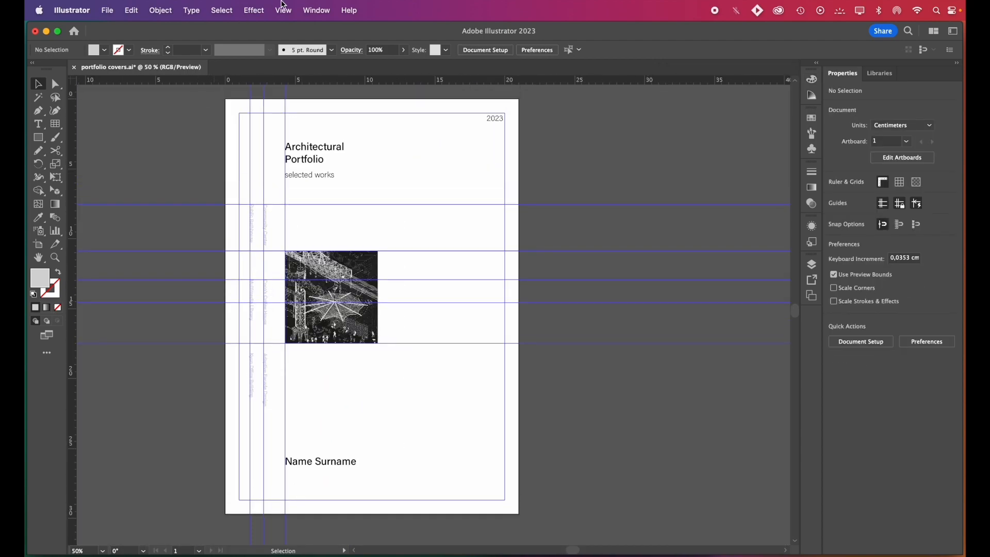
Hide all guides on the cover
{"action": "left_click", "coordinate": [283, 5]}
{"action": "mouse_move", "coordinate": [352, 497]}
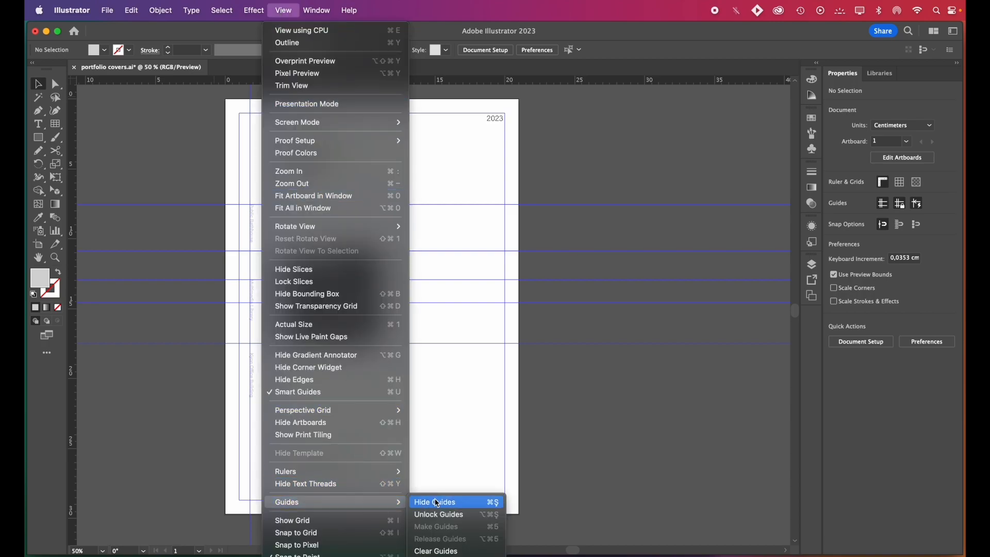
{"action": "left_click", "coordinate": [435, 502]}
{"action": "scroll", "coordinate": [228, 107], "scroll_direction": "left", "scroll_amount": 2}
Draw a 21 × 29.7 cm light gray background rectangle covering the whole artboard
{"action": "key", "text": "m"}
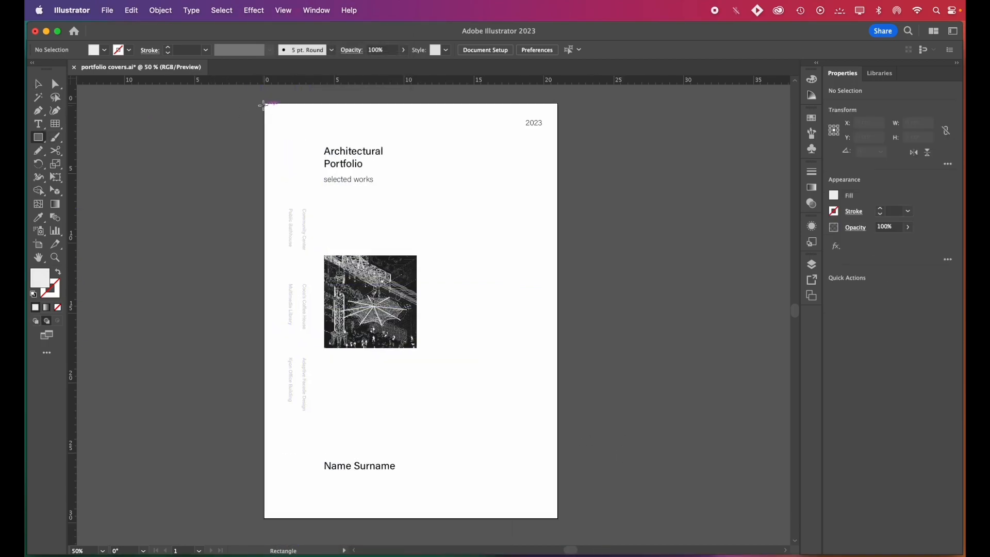
{"action": "left_click_drag", "start_coordinate": [264, 102], "coordinate": [558, 518]}
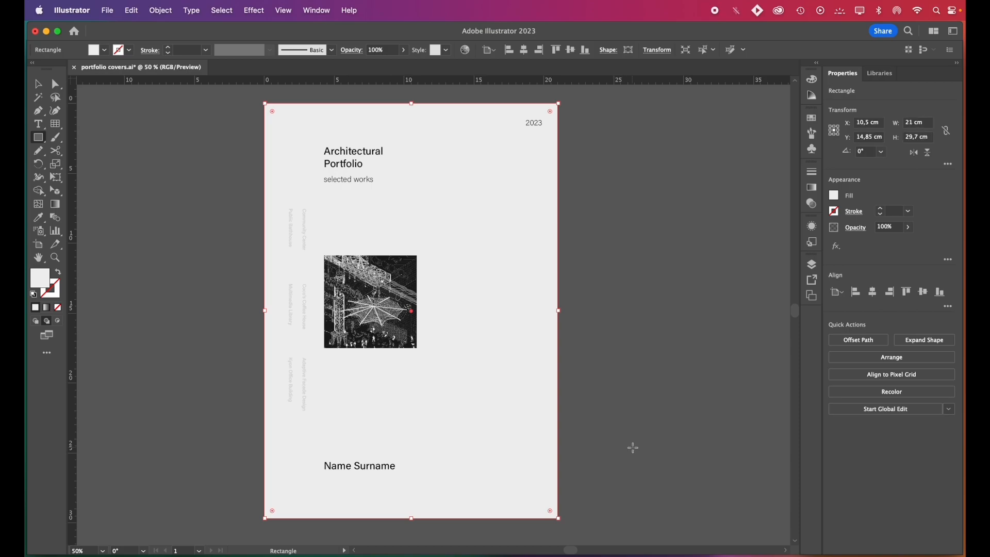
{"action": "key", "text": "v"}
{"action": "left_click", "coordinate": [633, 448]}
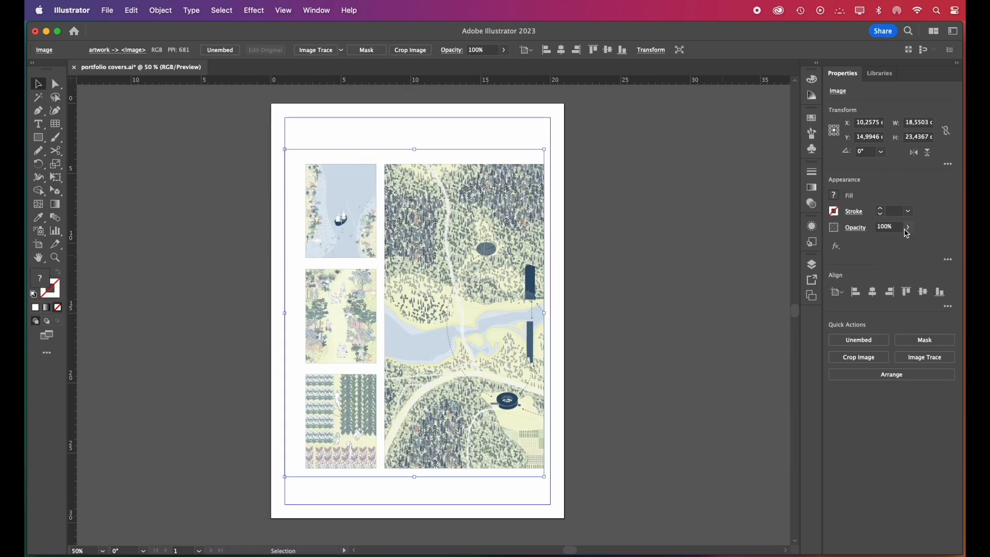
Lower the opacity of the colored landscape illustration and adjust the white circle over its upper left part
{"action": "left_click_drag", "start_coordinate": [906, 246], "coordinate": [892, 246]}
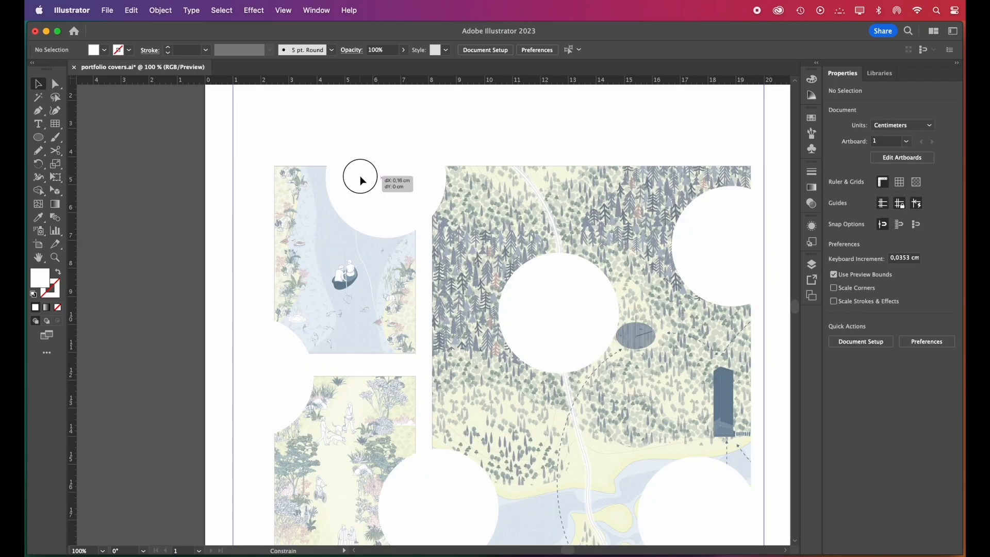
{"action": "left_click_drag", "start_coordinate": [360, 175], "coordinate": [362, 176]}
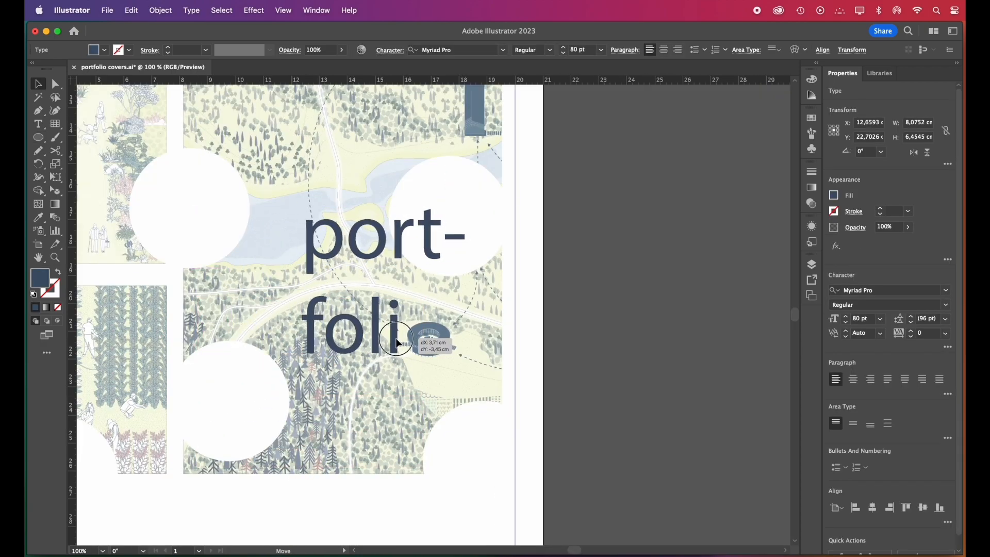
Set the "port-foli" title's font to Estación Ink Trap and reduce its vertical scale to flatten the letters
{"action": "left_click", "coordinate": [887, 291]}
{"action": "left_click", "coordinate": [831, 533]}
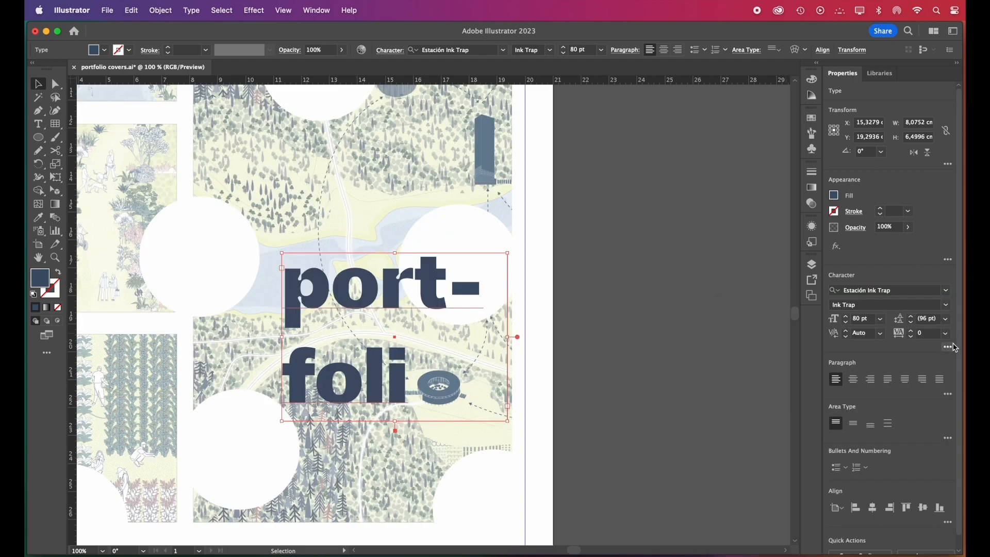
{"action": "left_click", "coordinate": [949, 347]}
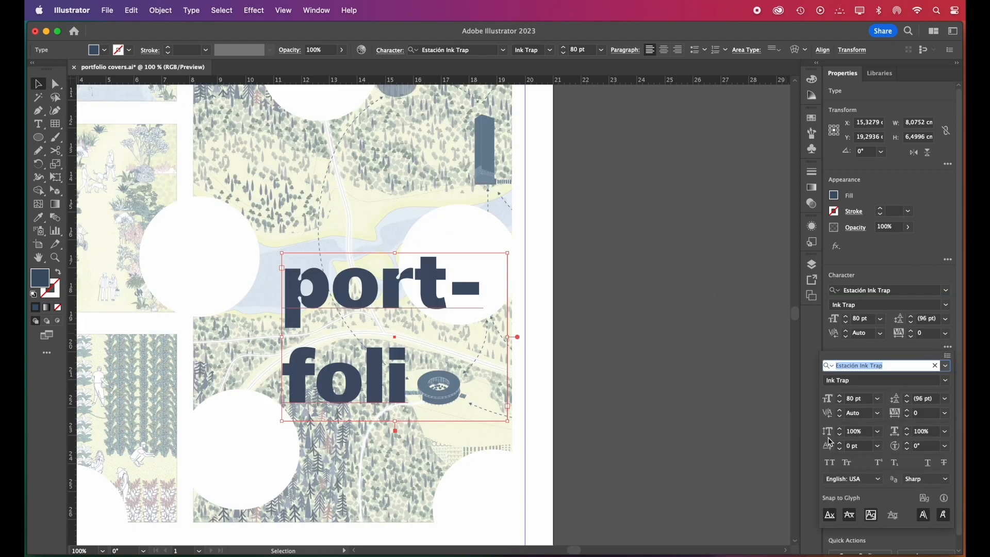
{"action": "left_click", "coordinate": [877, 431]}
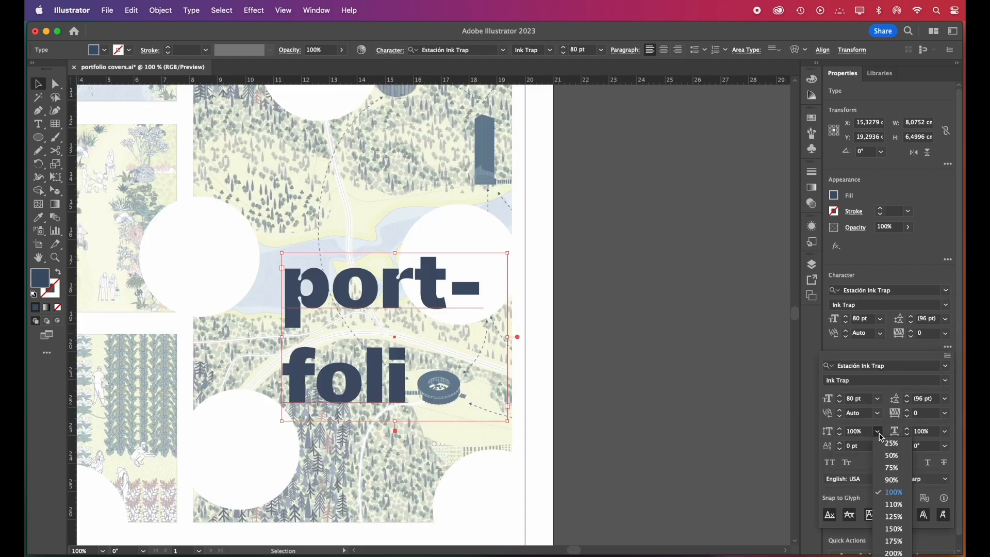
{"action": "left_click", "coordinate": [892, 468]}
{"action": "key", "text": "Return"}
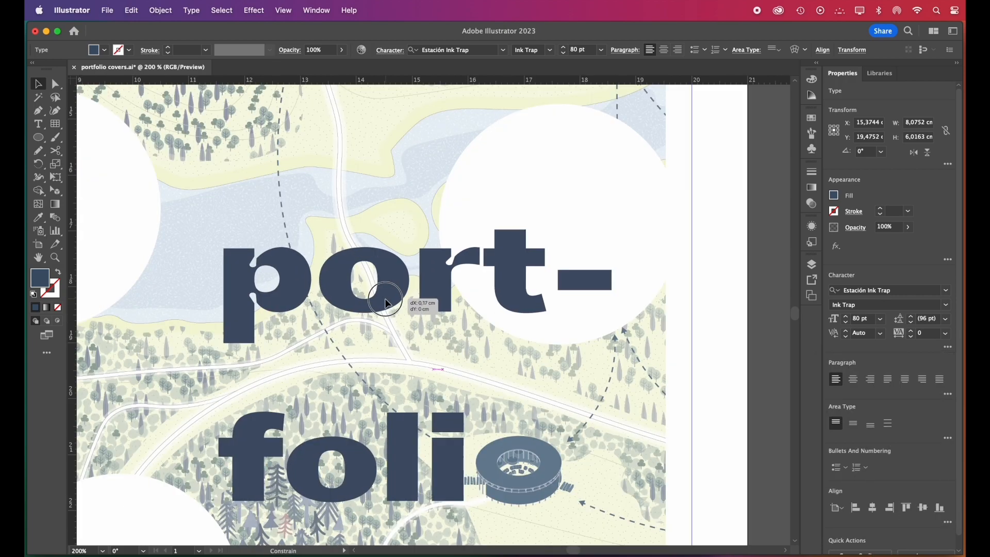
Position the title so the round building in the illustration takes the place of its last letter
{"action": "left_click_drag", "start_coordinate": [385, 299], "coordinate": [385, 299]}
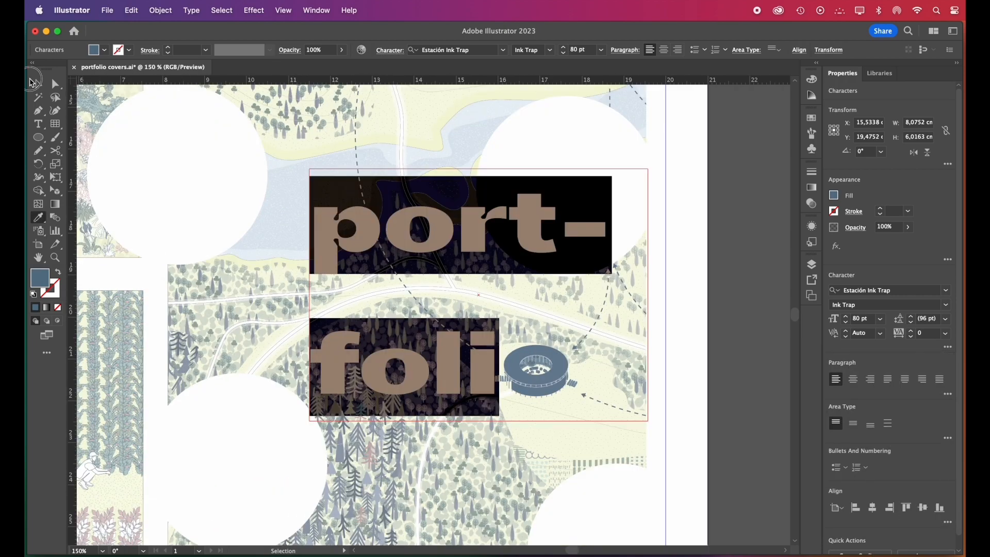
{"action": "left_click", "coordinate": [34, 82]}
{"action": "left_click", "coordinate": [722, 298]}
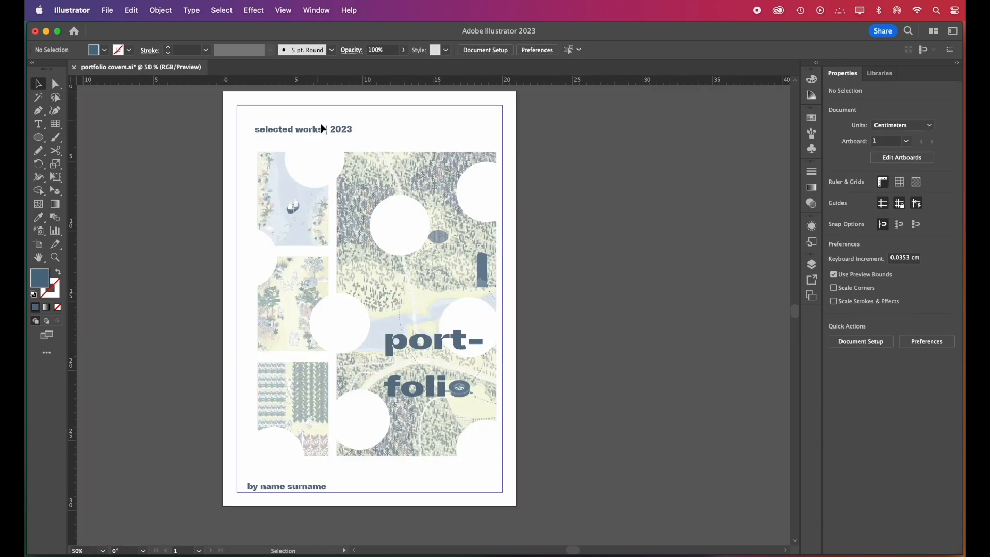
Turn the "selected works | 2023" and "by name surname" texts into unfilled blue outlines with a 0.35 pt stroke
{"action": "left_click", "coordinate": [346, 133]}
{"action": "left_click", "coordinate": [316, 485], "text": "shift"}
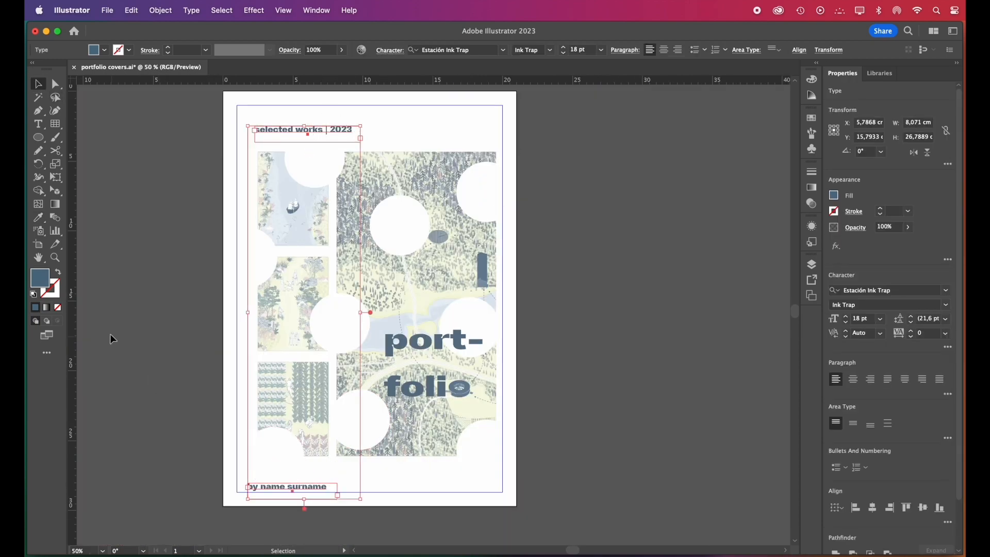
{"action": "left_click", "coordinate": [60, 273]}
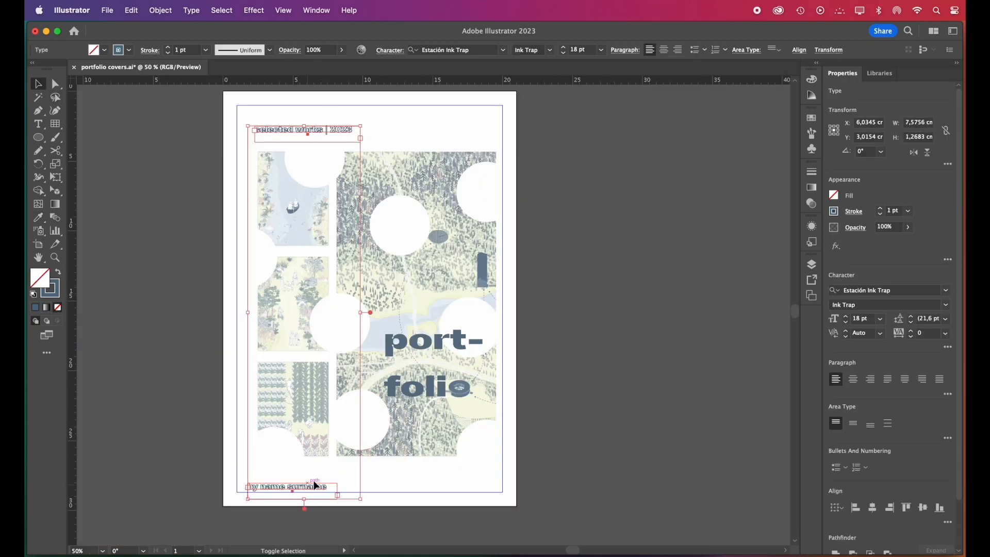
{"action": "left_click", "coordinate": [908, 212]}
{"action": "left_click", "coordinate": [916, 232]}
{"action": "left_click", "coordinate": [660, 258]}
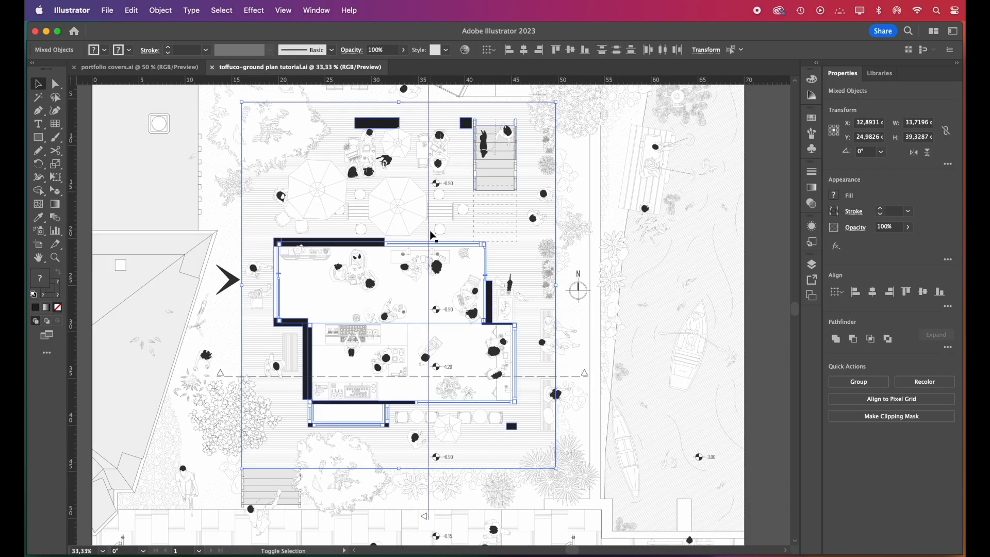
Delete the thin window outlines from the ground plan and reposition the remaining black walls, columns and dashed section lines on the cover
{"action": "left_click", "coordinate": [429, 232], "text": "shift"}
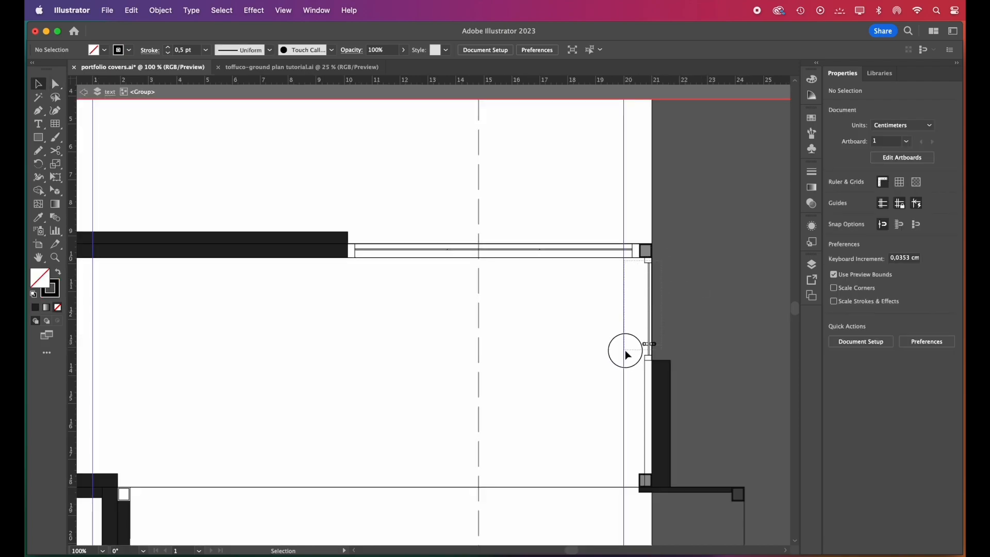
{"action": "left_click_drag", "start_coordinate": [625, 351], "coordinate": [623, 357]}
{"action": "key", "text": "Delete"}
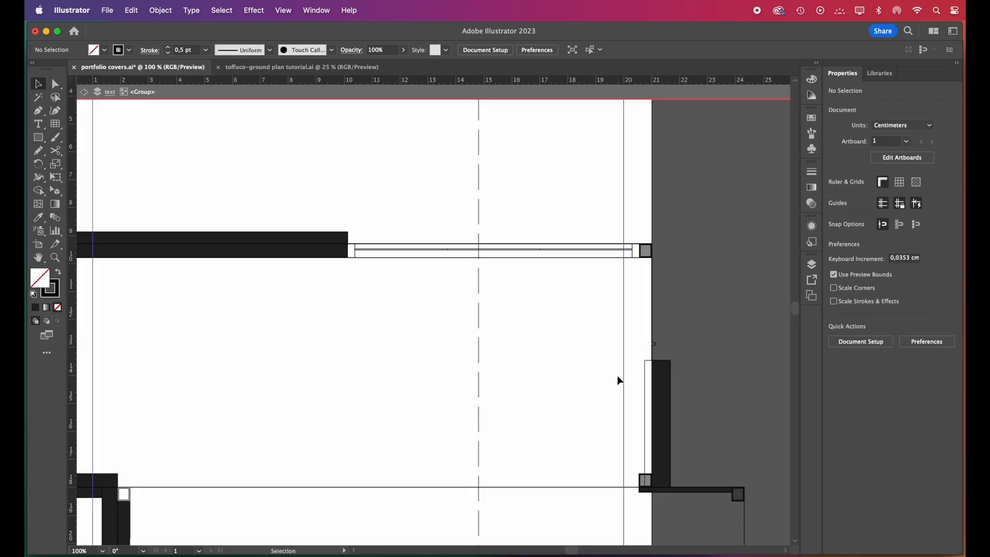
{"action": "left_click_drag", "start_coordinate": [622, 323], "coordinate": [645, 454]}
{"action": "key", "text": "Delete"}
{"action": "left_click_drag", "start_coordinate": [637, 227], "coordinate": [351, 296]}
{"action": "key", "text": "Delete"}
{"action": "left_click_drag", "start_coordinate": [361, 381], "coordinate": [373, 380]}
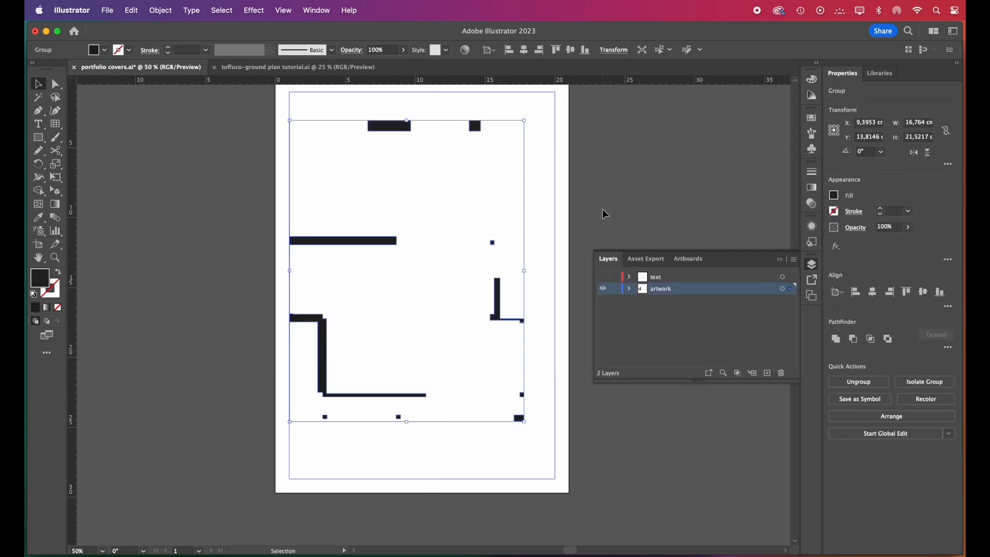
Duplicate the small square column pairs below the lower wall and in the upper area to form a column grid across the cover
{"action": "left_click", "coordinate": [699, 244]}
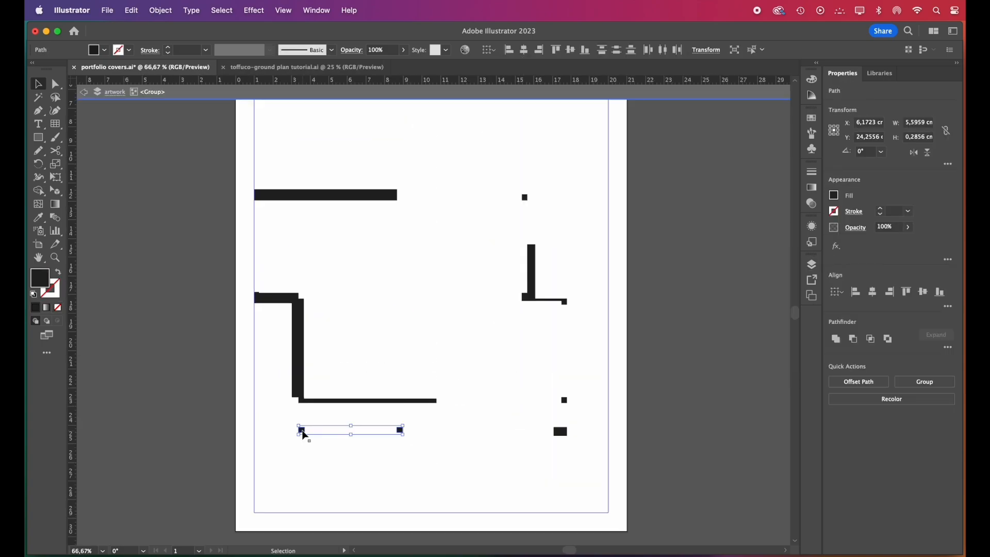
{"action": "left_click_drag", "start_coordinate": [301, 430], "coordinate": [306, 504]}
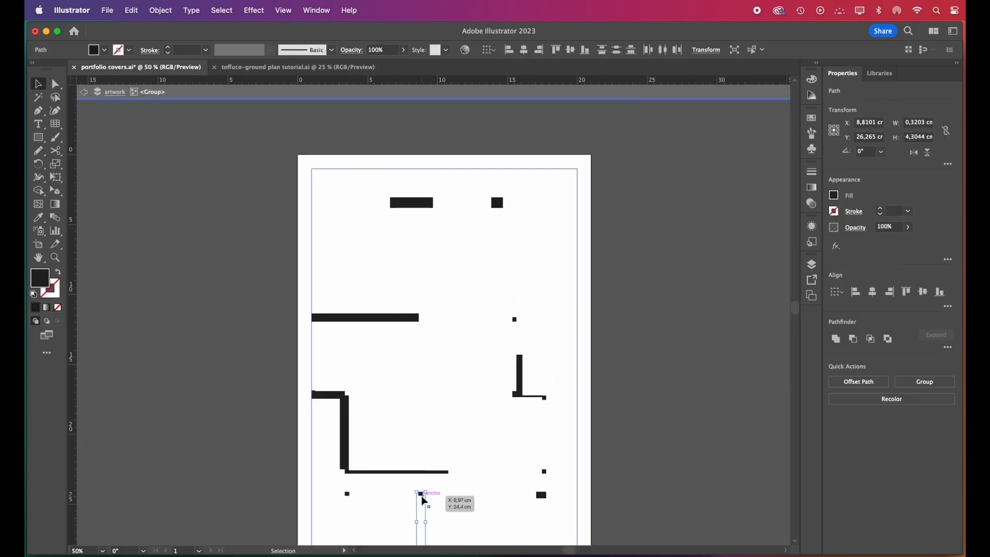
{"action": "left_click_drag", "start_coordinate": [420, 500], "coordinate": [420, 237]}
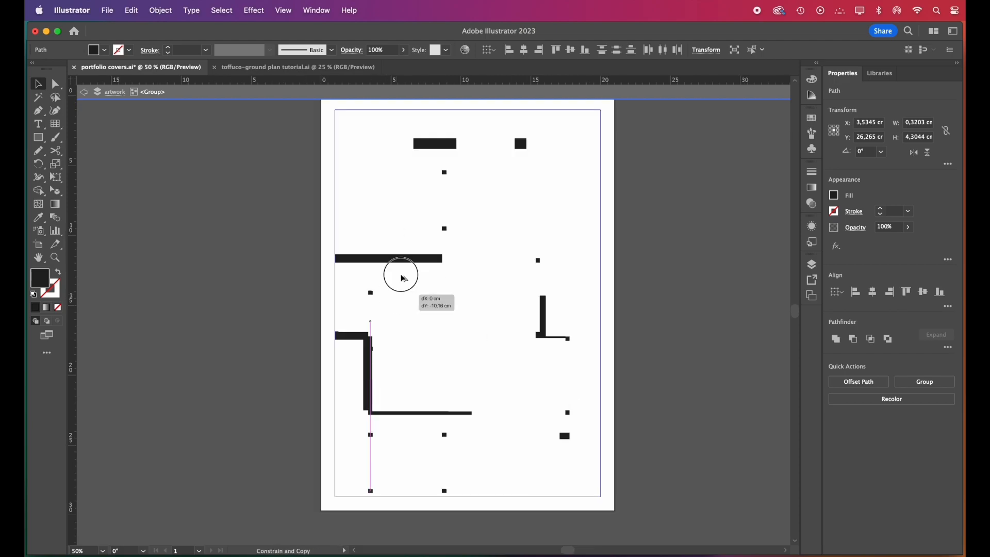
{"action": "left_click_drag", "start_coordinate": [402, 277], "coordinate": [394, 174]}
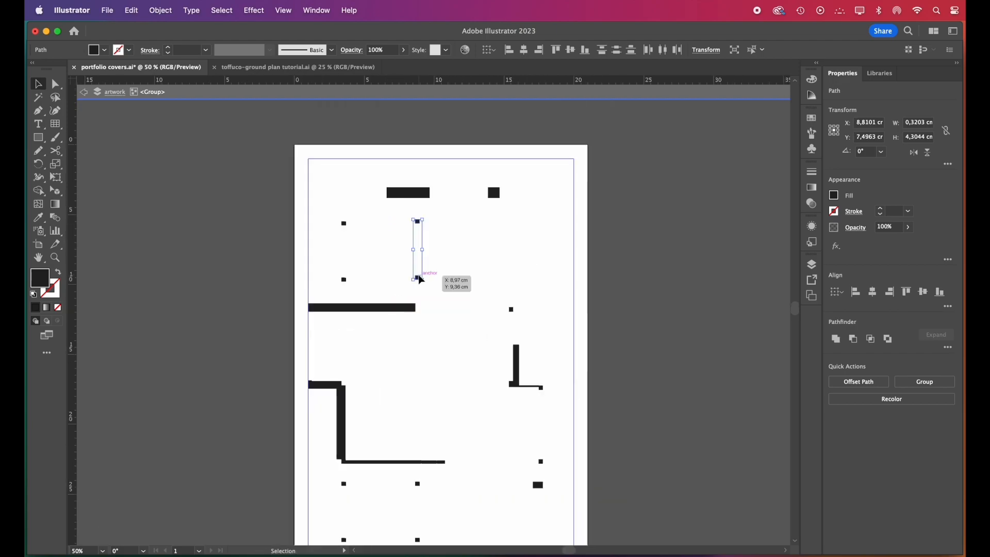
{"action": "left_click_drag", "start_coordinate": [418, 275], "coordinate": [511, 273]}
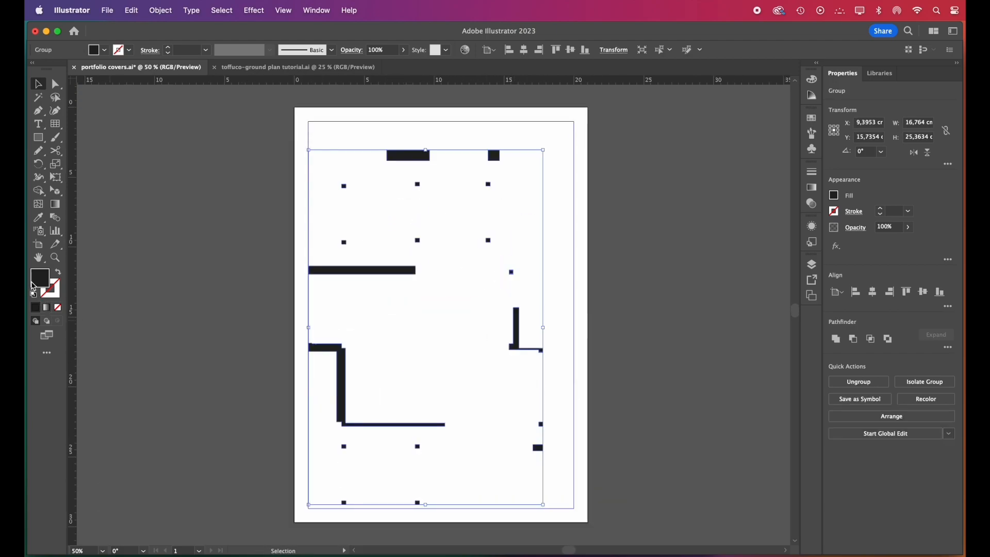
Recolor the grouped walls and columns of the ground plan from black to red
{"action": "double_click", "coordinate": [35, 283]}
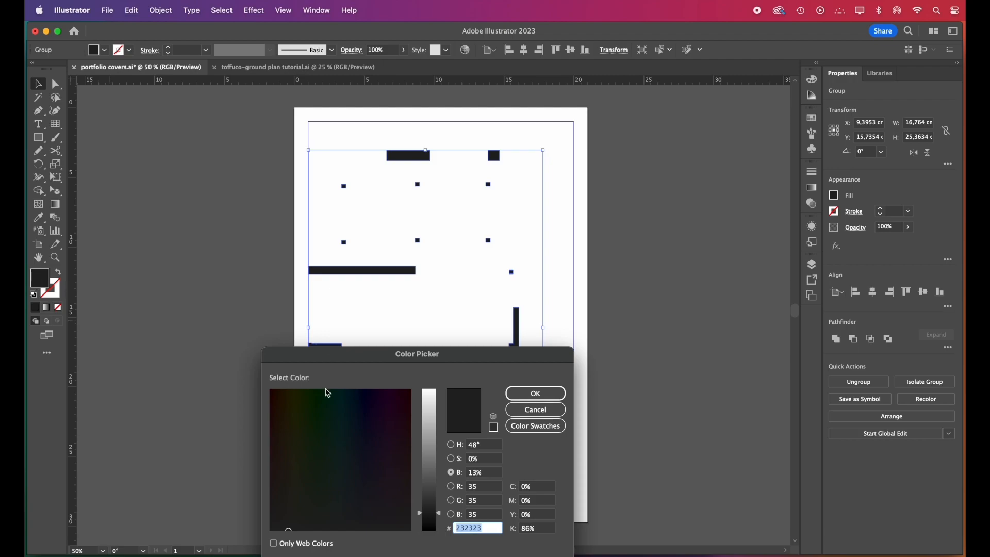
{"action": "left_click", "coordinate": [270, 459]}
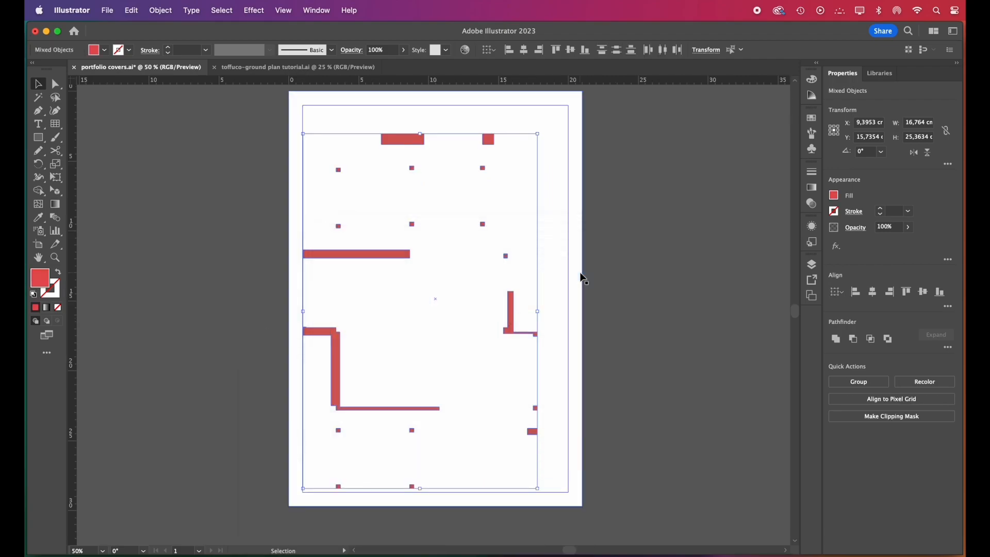
{"action": "left_click", "coordinate": [580, 311]}
Make the text layer with the dashed section lines visible again
{"action": "key", "text": "F7"}
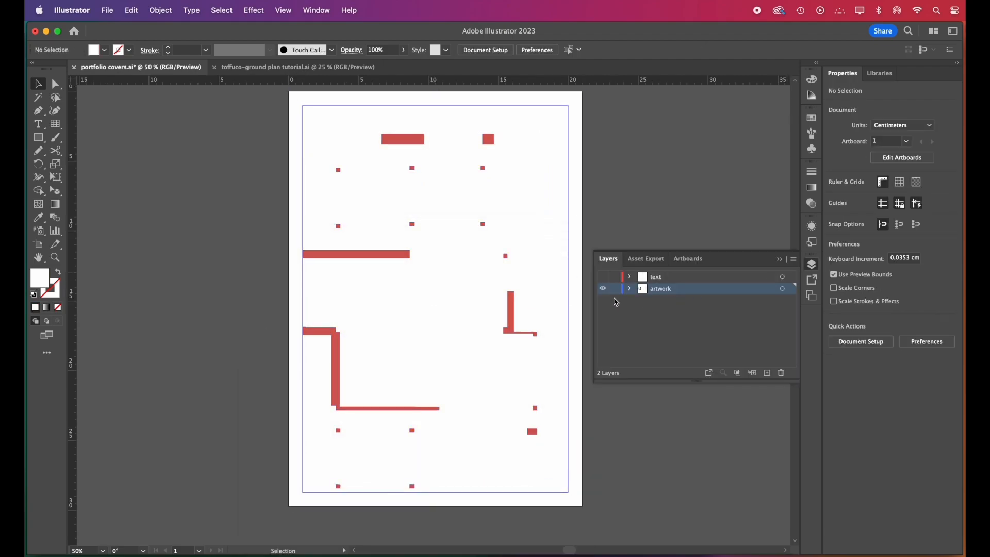
{"action": "left_click", "coordinate": [603, 278]}
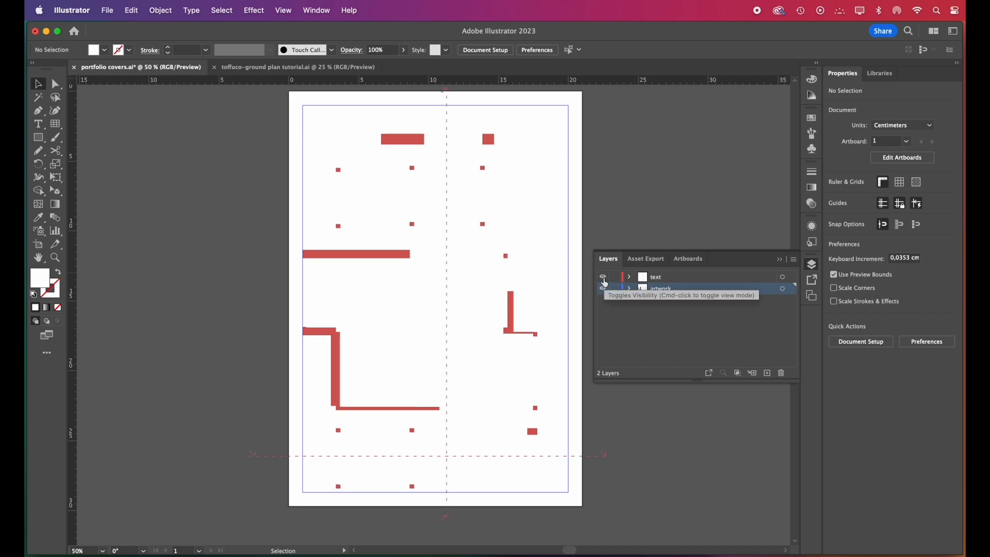
{"action": "key", "text": "F7"}
Draw a wide red rectangle below the cover's middle and overlay the title "portfolio" in white 80 pt Estación Ink Trap
{"action": "left_click_drag", "start_coordinate": [415, 354], "coordinate": [564, 387]}
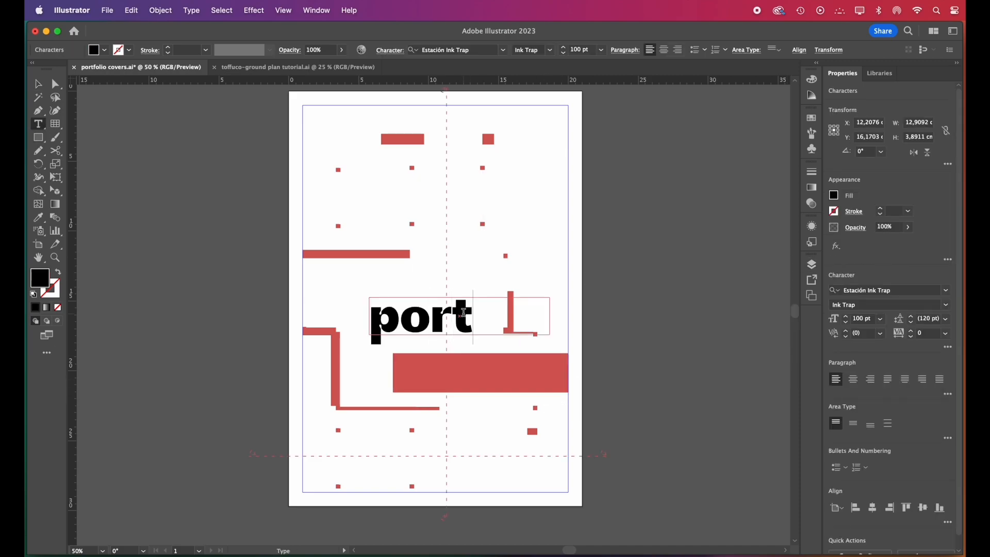
{"action": "type", "text": "folio"}
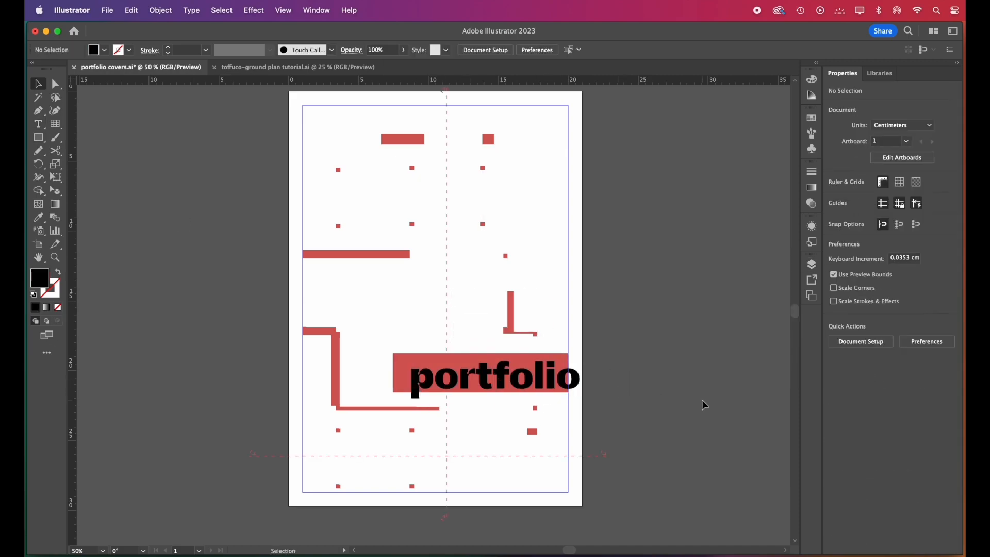
{"action": "left_click", "coordinate": [534, 392]}
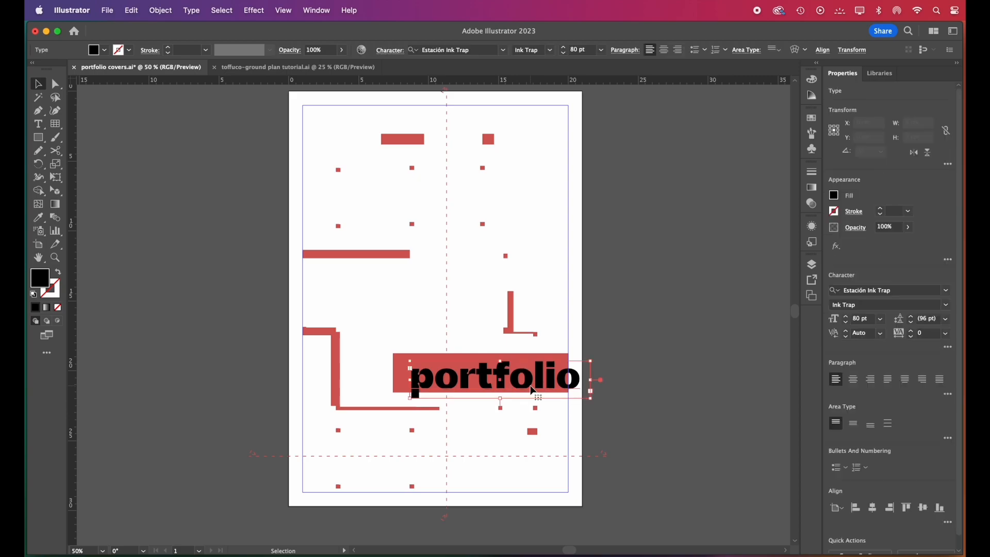
{"action": "left_click", "coordinate": [811, 79]}
{"action": "left_click", "coordinate": [683, 91]}
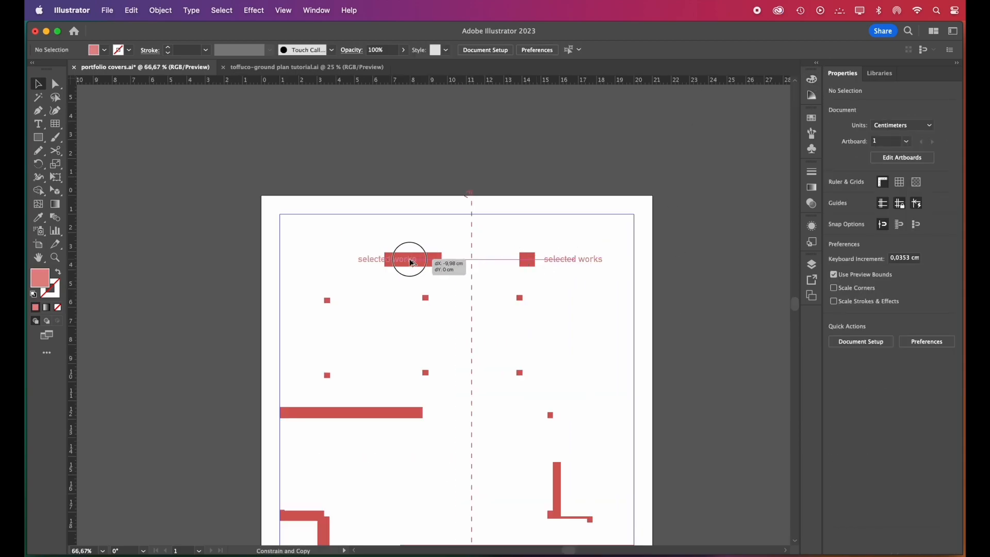
Add small red DIN Alternate Bold texts "name surname" and "selected works" near the page top, "-- 001" and "2016-2023" near its bottom
{"action": "left_click_drag", "start_coordinate": [407, 259], "coordinate": [346, 265]}
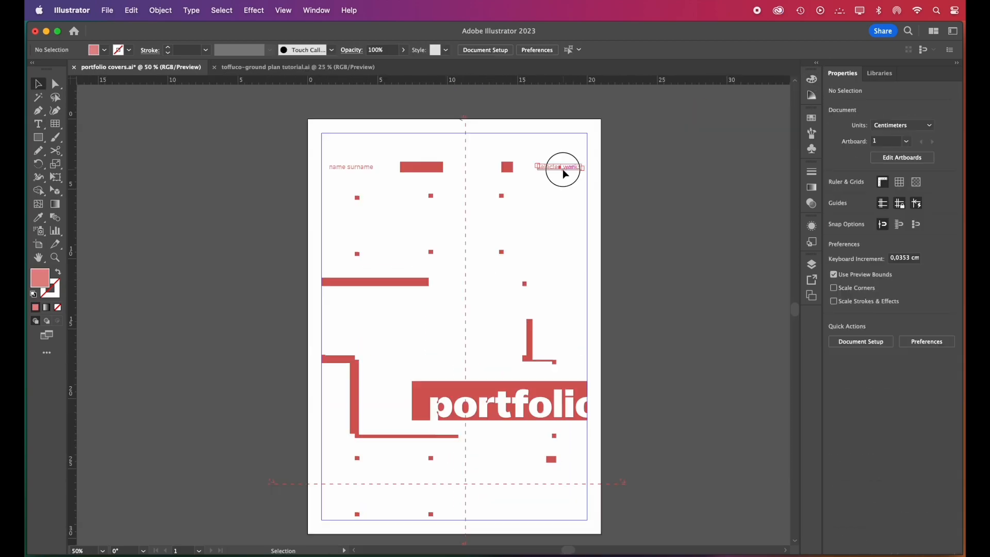
{"action": "left_click_drag", "start_coordinate": [562, 168], "coordinate": [568, 466]}
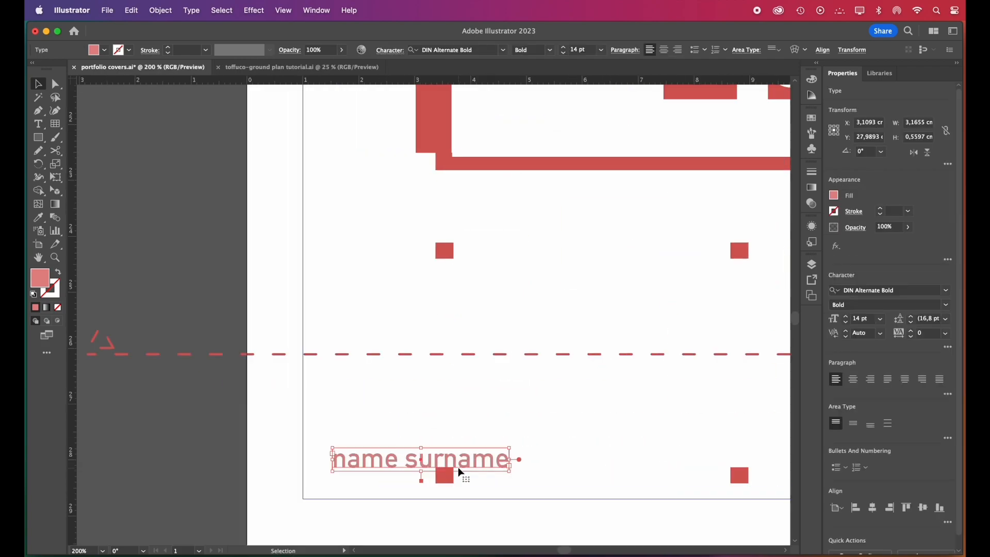
{"action": "type", "text": "-- 001"}
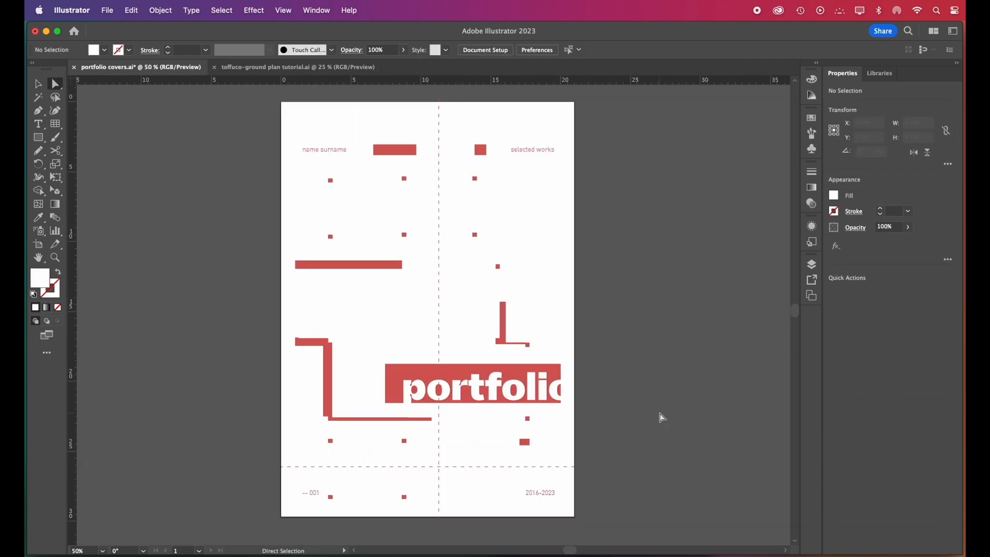